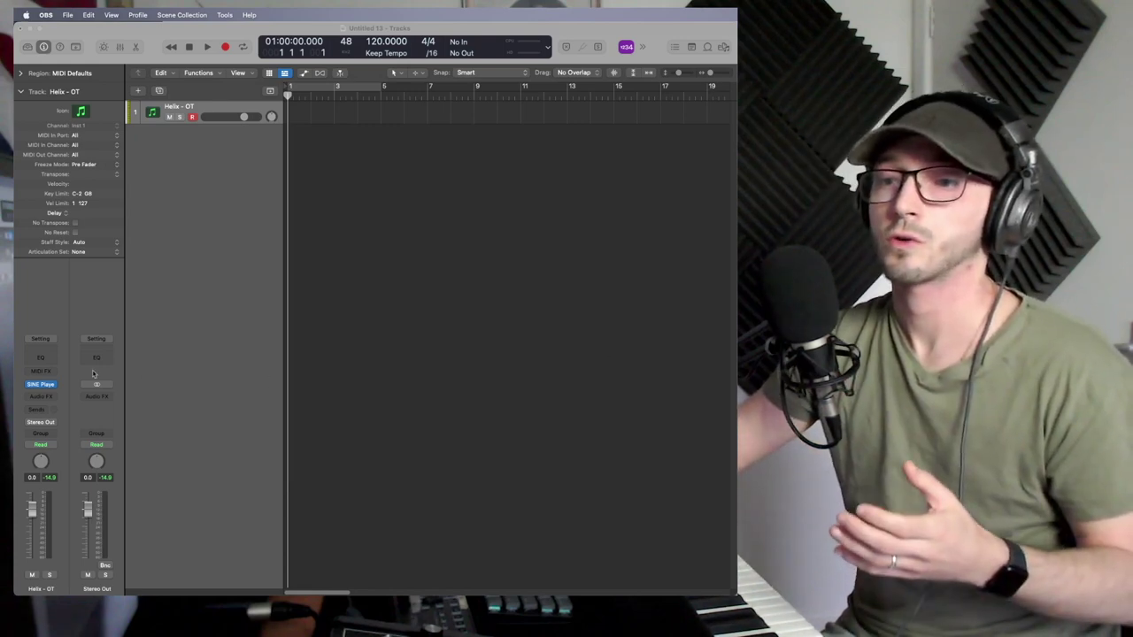
Open the track's SINE Player, browse the free Helix library's String Ensemble folder, and close the plug-in window.
{"action": "left_click", "coordinate": [46, 386]}
{"action": "scroll", "coordinate": [468, 386], "scroll_direction": "down", "scroll_amount": 10}
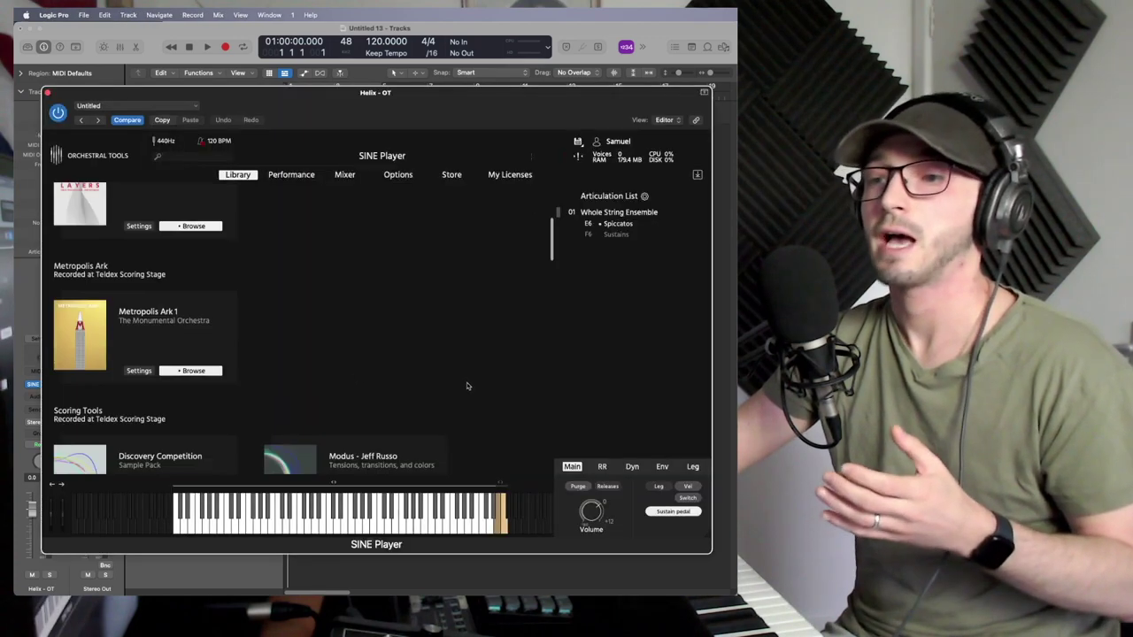
{"action": "scroll", "coordinate": [468, 388], "scroll_direction": "down", "scroll_amount": 10}
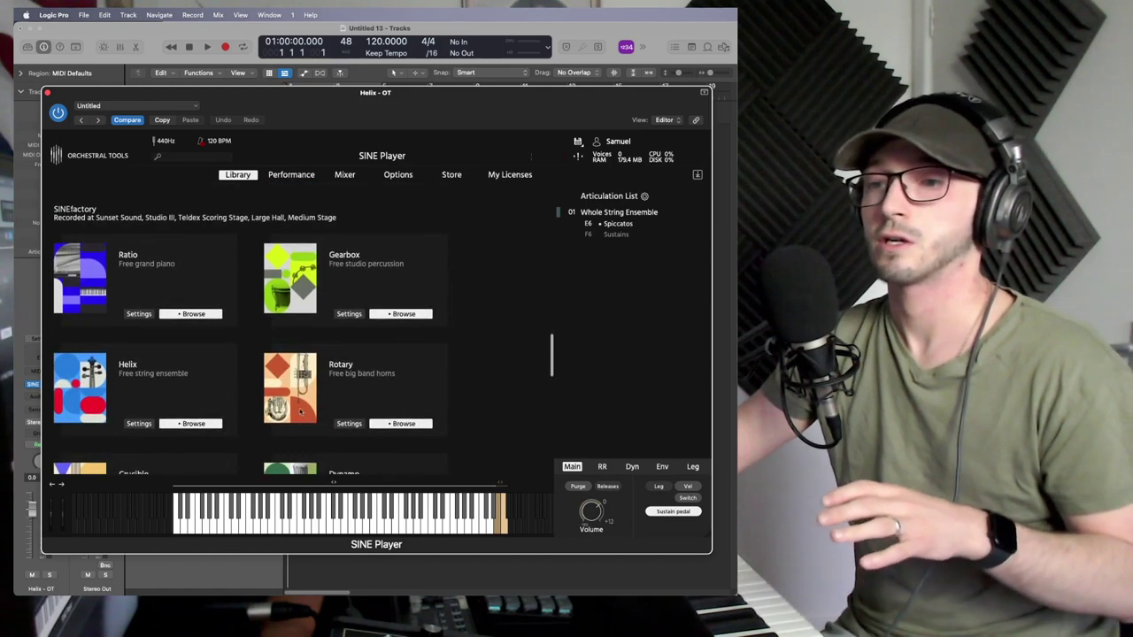
{"action": "left_click", "coordinate": [192, 424]}
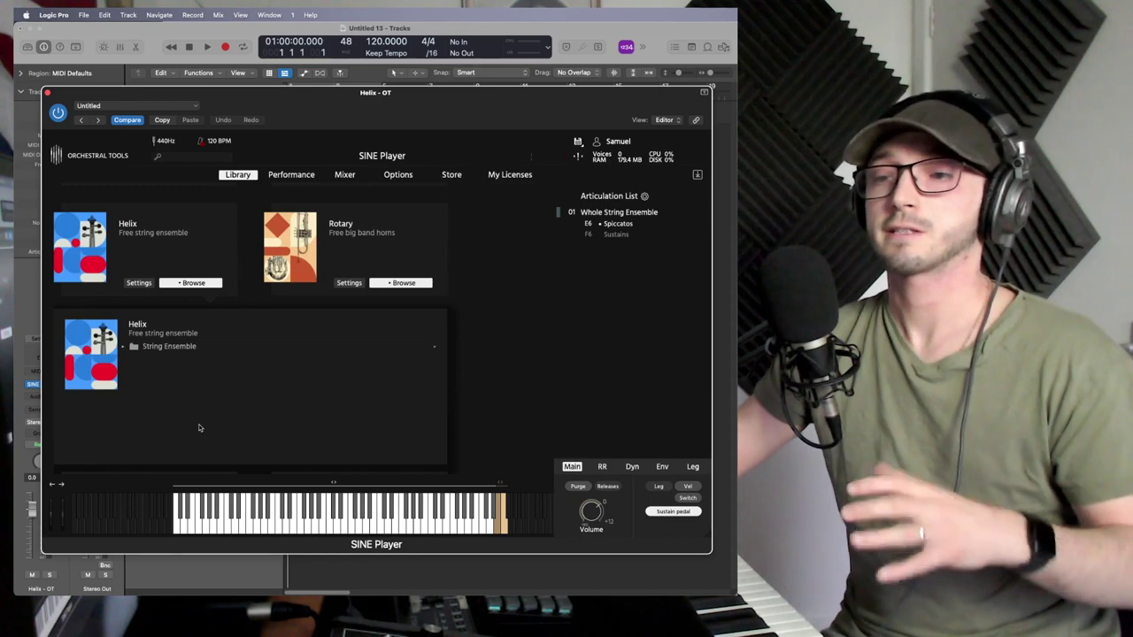
{"action": "left_click", "coordinate": [177, 348]}
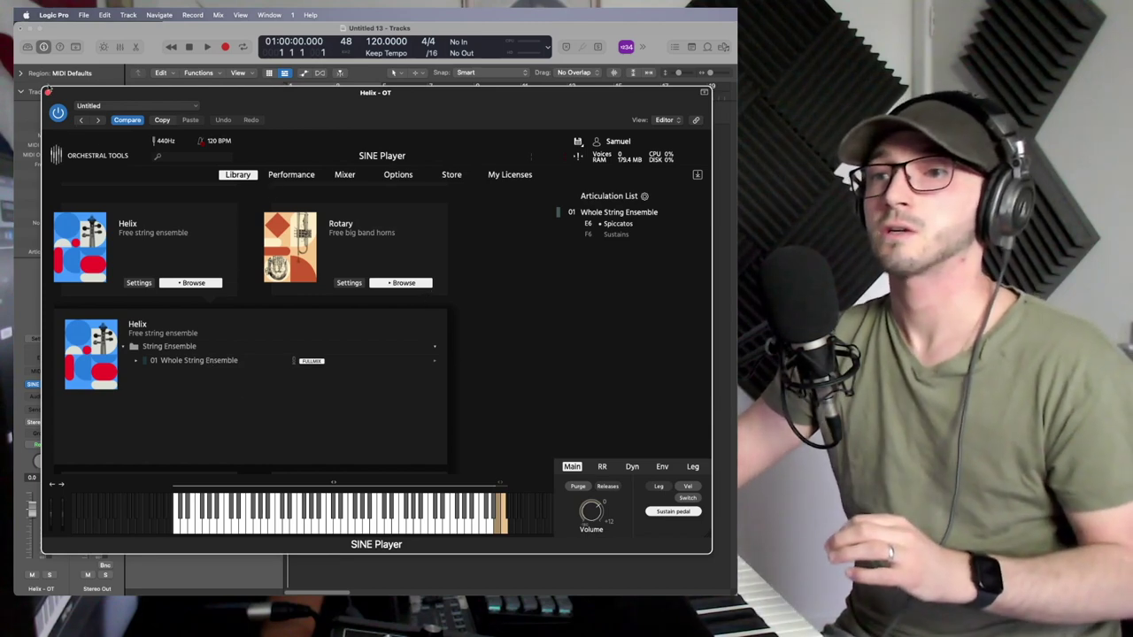
{"action": "left_click", "coordinate": [49, 92]}
Create an empty MIDI region at bar 1 of the Helix track and open it in an enlarged piano roll.
{"action": "right_click", "coordinate": [291, 110]}
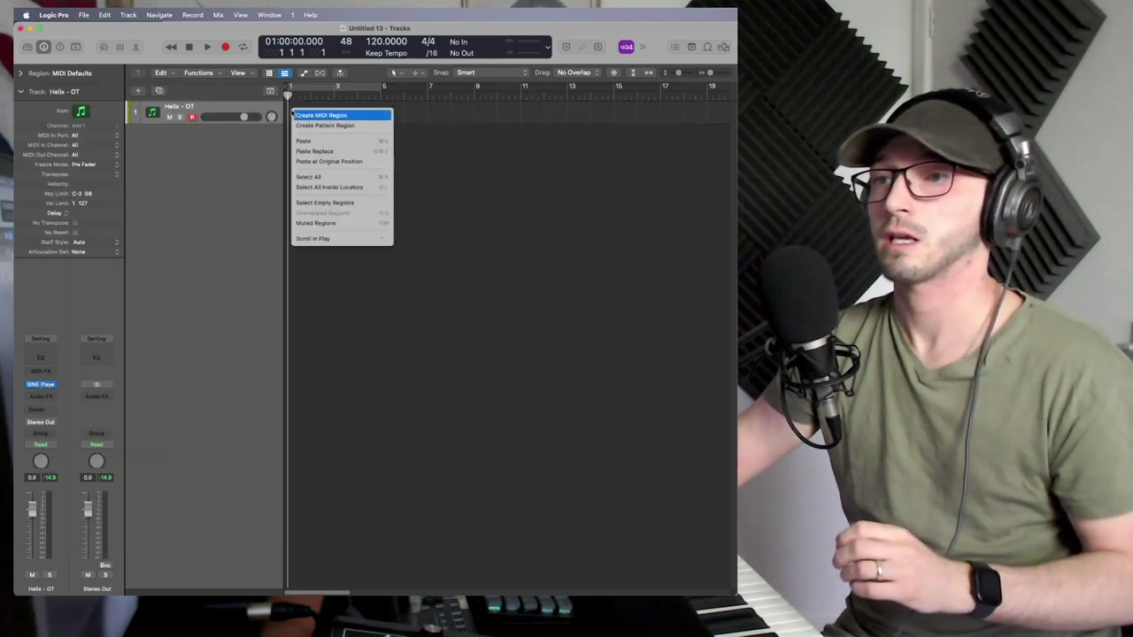
{"action": "left_click", "coordinate": [342, 126]}
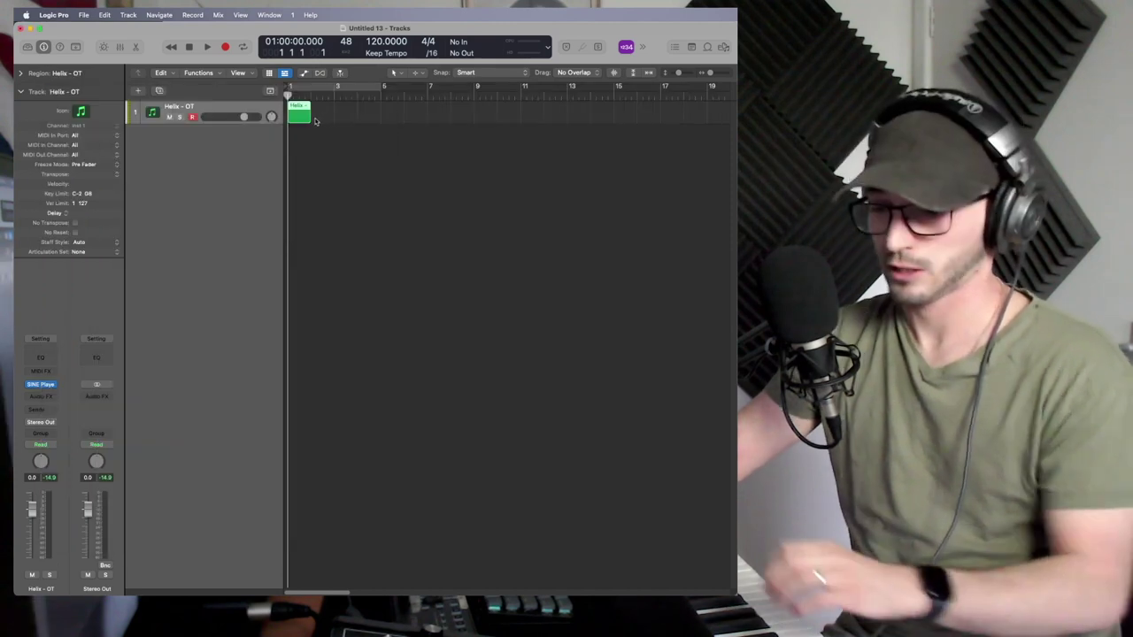
{"action": "key", "text": "e"}
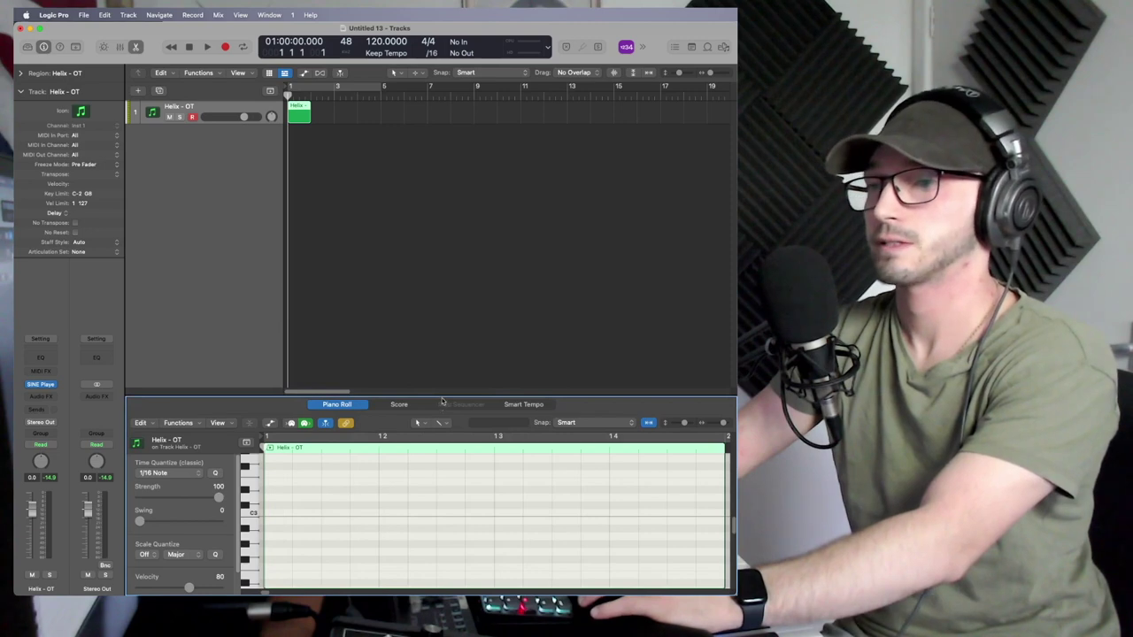
{"action": "left_click_drag", "start_coordinate": [443, 400], "coordinate": [443, 257]}
Draw three short trial notes around D#2 across the region's single bar.
{"action": "left_click", "coordinate": [307, 438]}
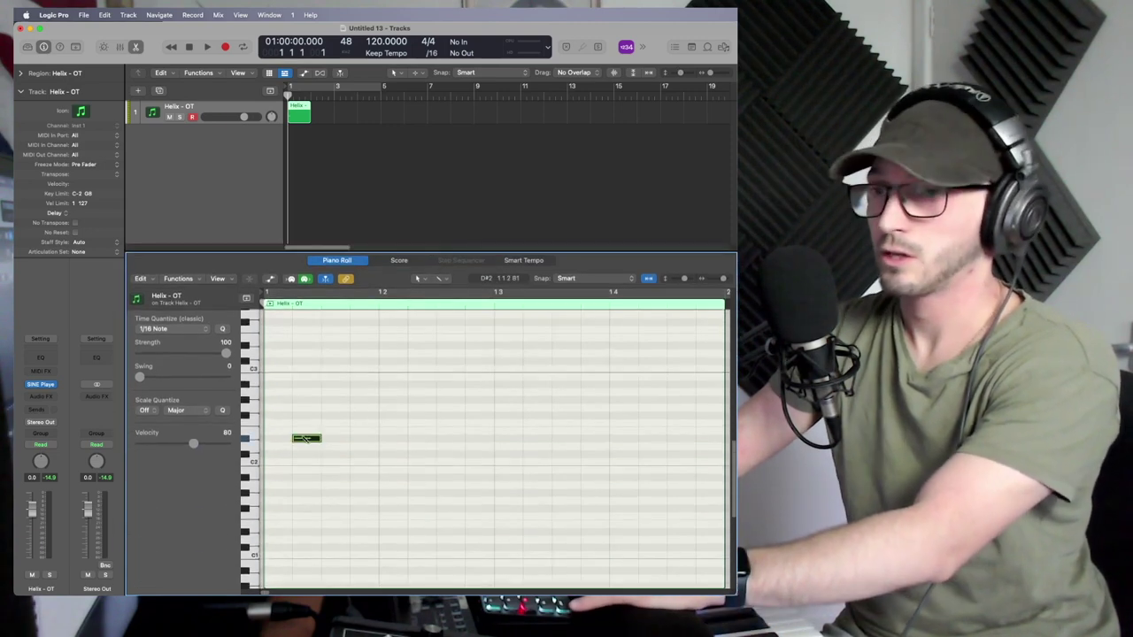
{"action": "left_click", "coordinate": [393, 431]}
{"action": "left_click", "coordinate": [479, 438]}
Delete the three drawn notes and the Helix region that held them.
{"action": "left_click_drag", "start_coordinate": [558, 357], "coordinate": [288, 444]}
{"action": "key", "text": "Delete"}
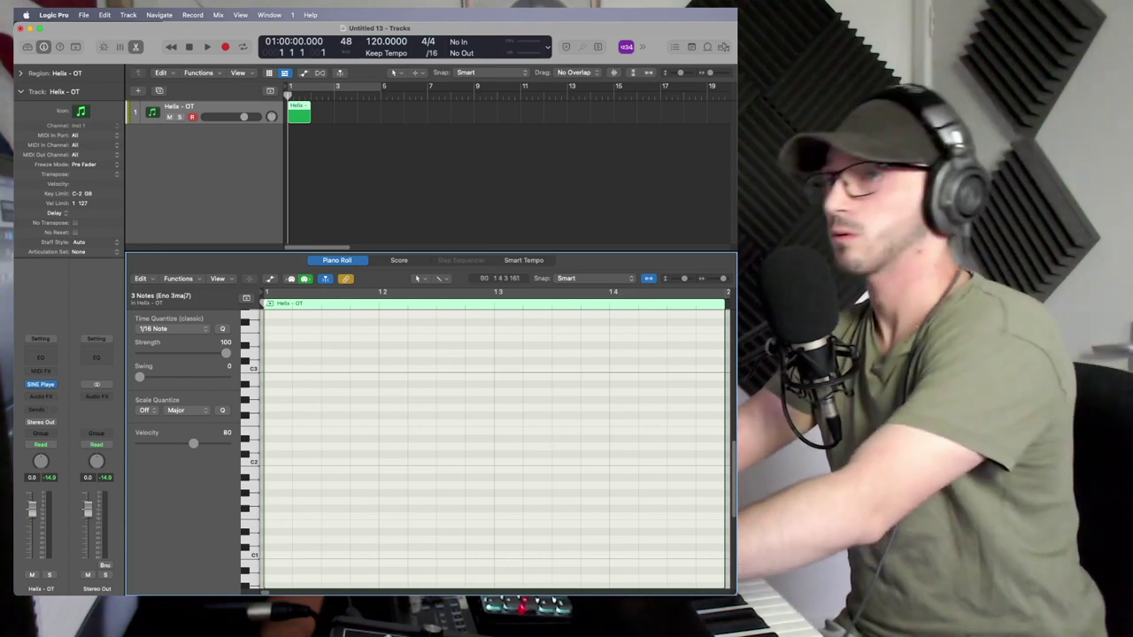
{"action": "left_click", "coordinate": [429, 150]}
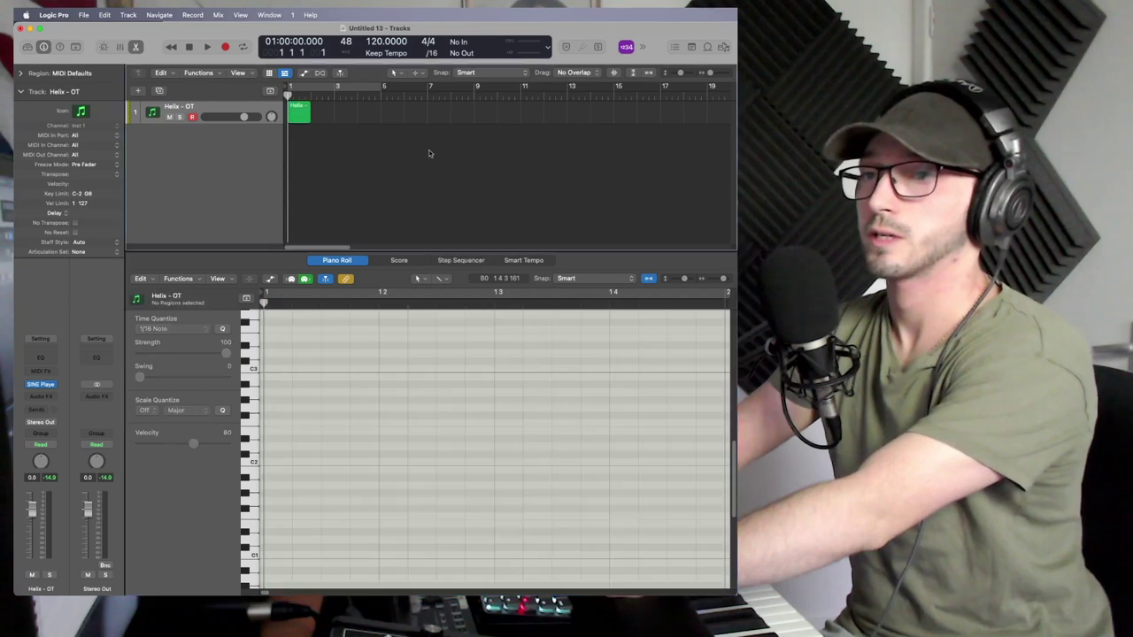
{"action": "left_click", "coordinate": [296, 115]}
{"action": "key", "text": "Delete"}
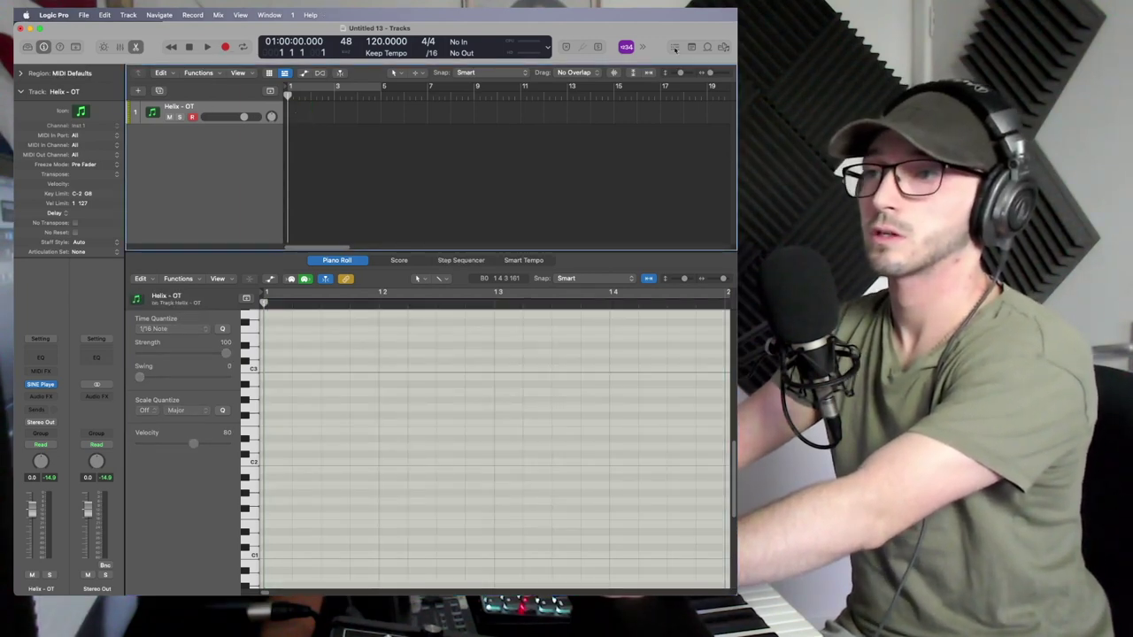
Toggle the metronome click and record a two-bar rhythm of nine short D2 and A2 chords from bar 1 on the Helix track.
{"action": "left_click", "coordinate": [642, 48]}
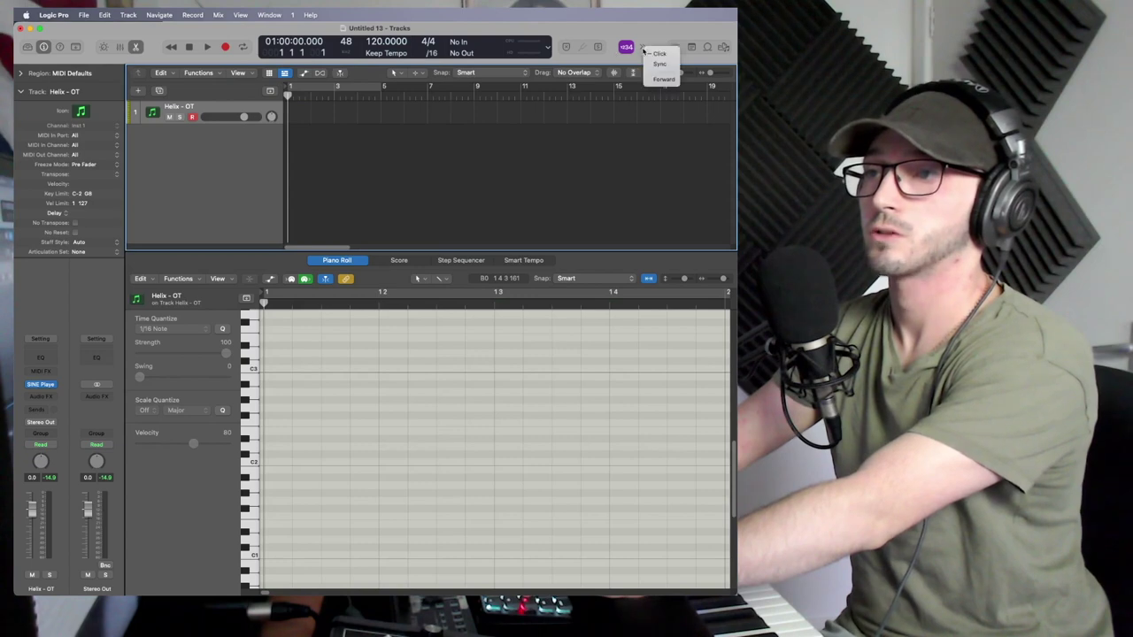
{"action": "left_click", "coordinate": [659, 54]}
{"action": "left_click", "coordinate": [607, 113]}
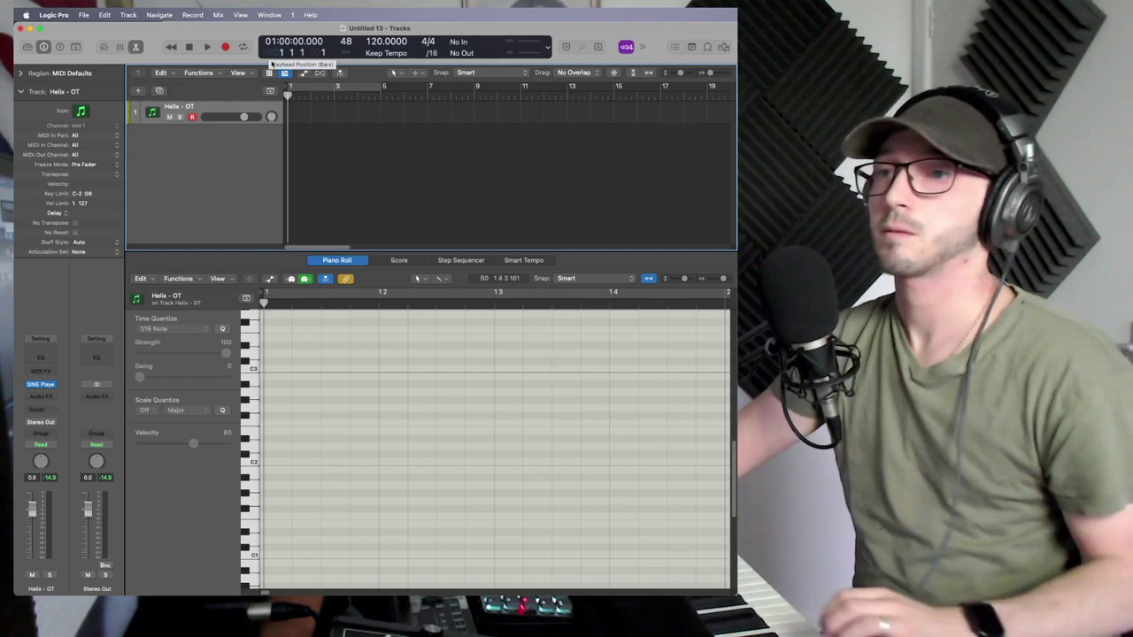
{"action": "left_click", "coordinate": [225, 49]}
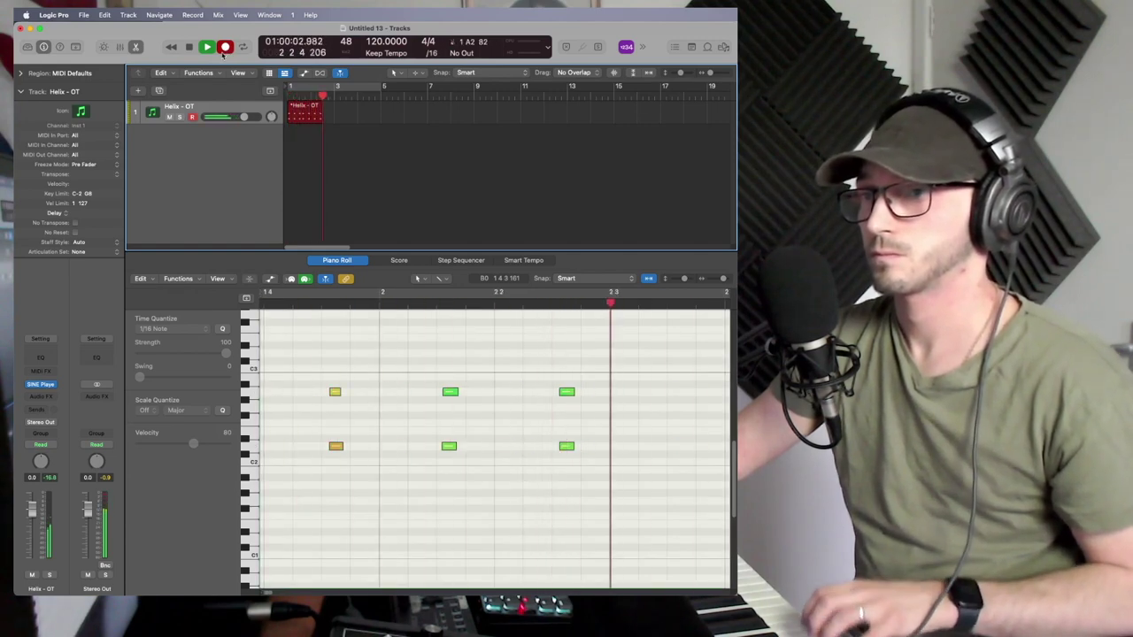
{"action": "key", "text": "space"}
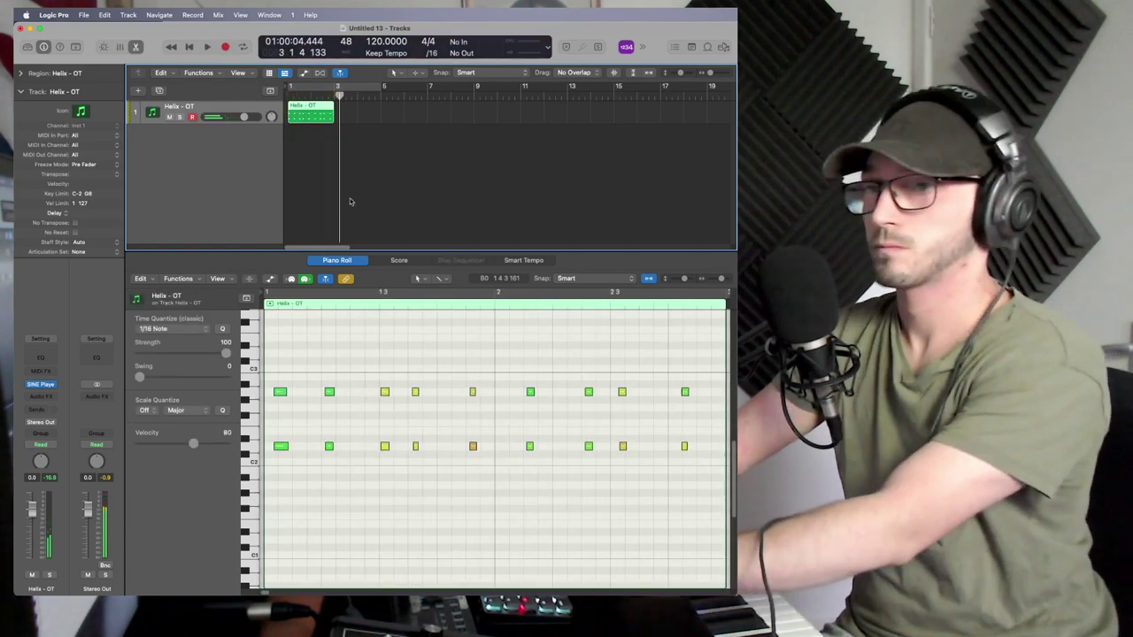
{"action": "left_click", "coordinate": [642, 47]}
{"action": "key", "text": "Escape"}
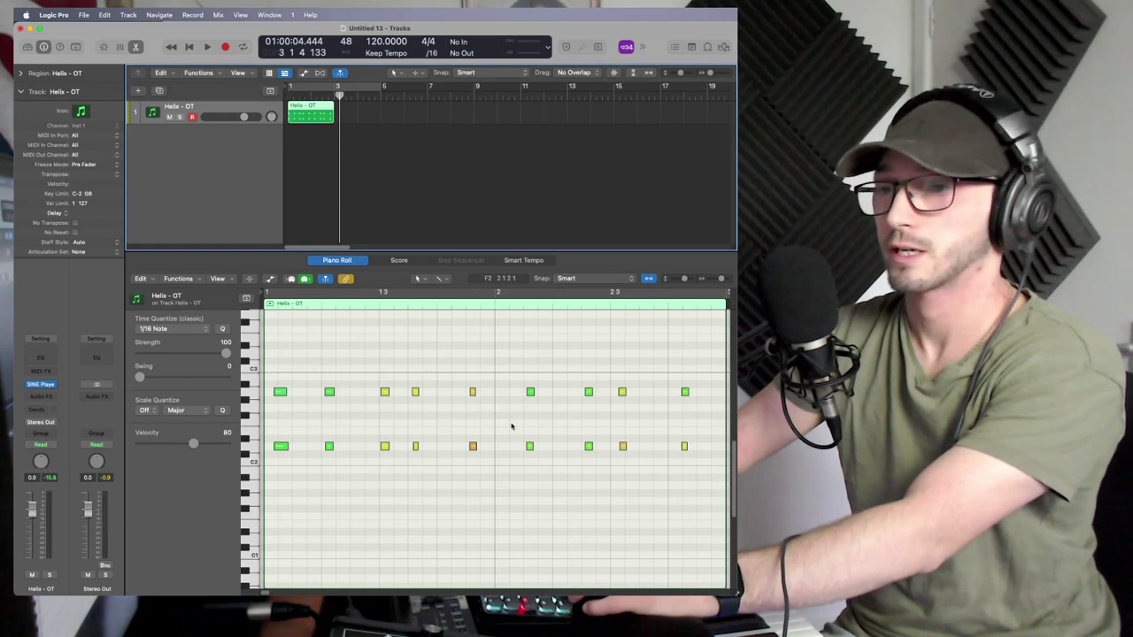
Shift all recorded notes earlier so the first chord starts at bar 1, and nudge the second chord slightly later.
{"action": "left_click", "coordinate": [700, 337]}
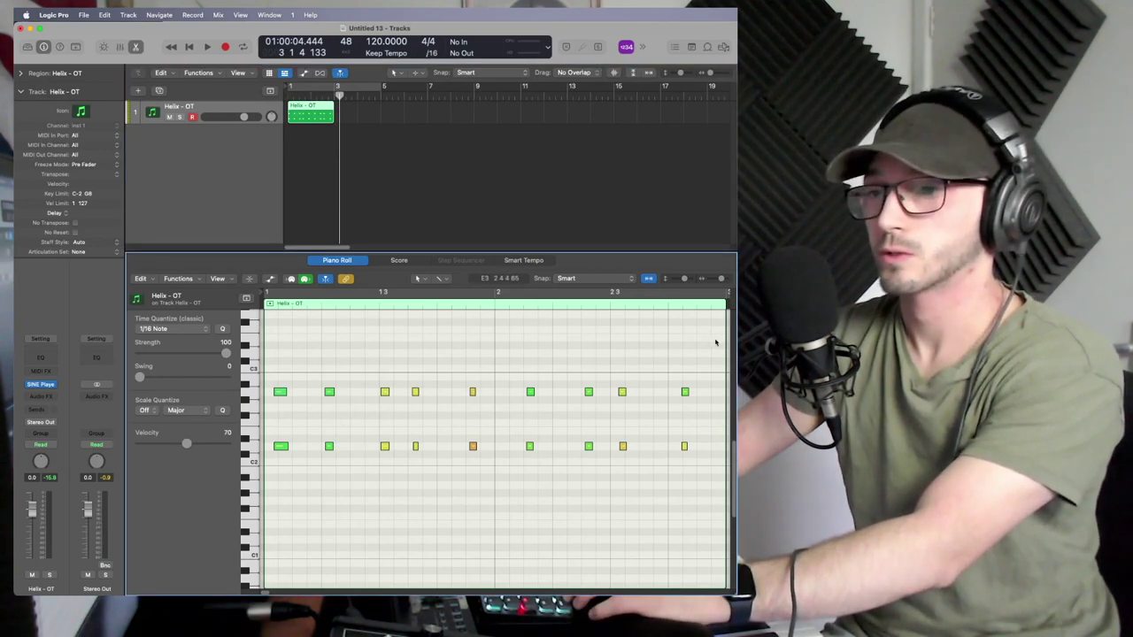
{"action": "left_click_drag", "start_coordinate": [715, 343], "coordinate": [277, 519]}
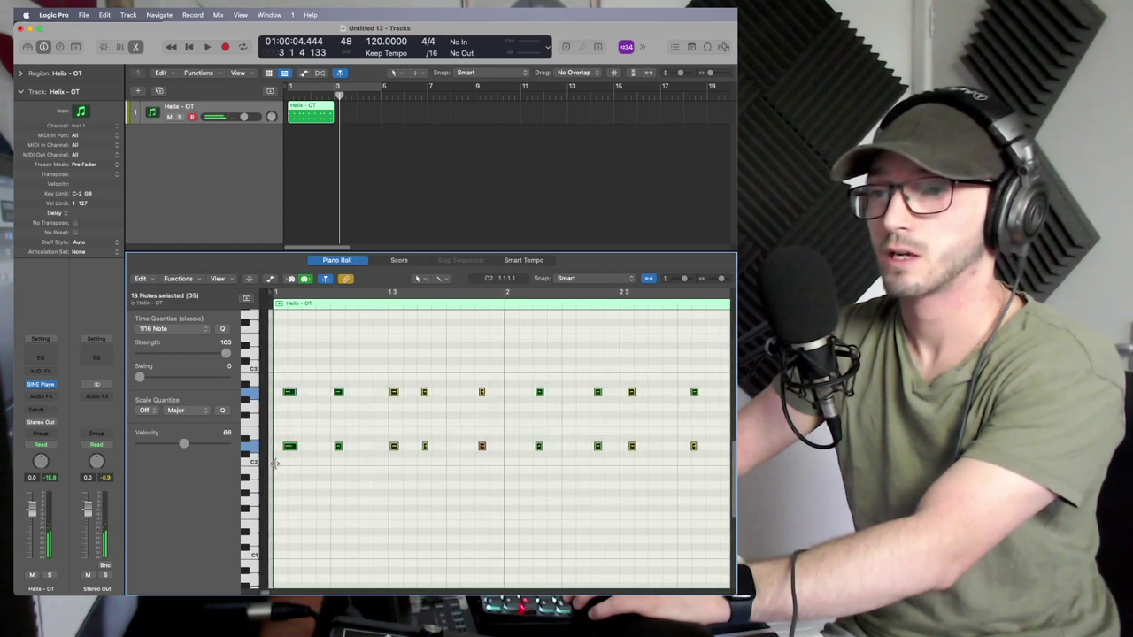
{"action": "left_click_drag", "start_coordinate": [277, 453], "coordinate": [269, 452]}
{"action": "left_click_drag", "start_coordinate": [316, 354], "coordinate": [324, 448]}
{"action": "left_click_drag", "start_coordinate": [362, 374], "coordinate": [599, 481]}
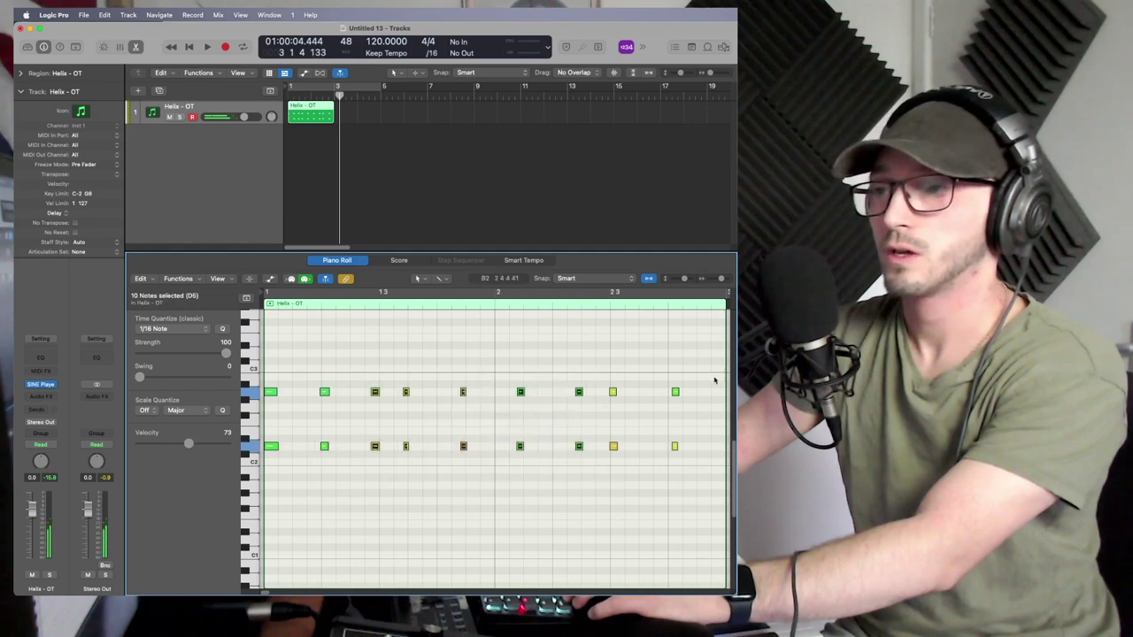
Quantize all the notes to 1/16 Note with the quantize strength set to 56.
{"action": "left_click_drag", "start_coordinate": [714, 381], "coordinate": [261, 496]}
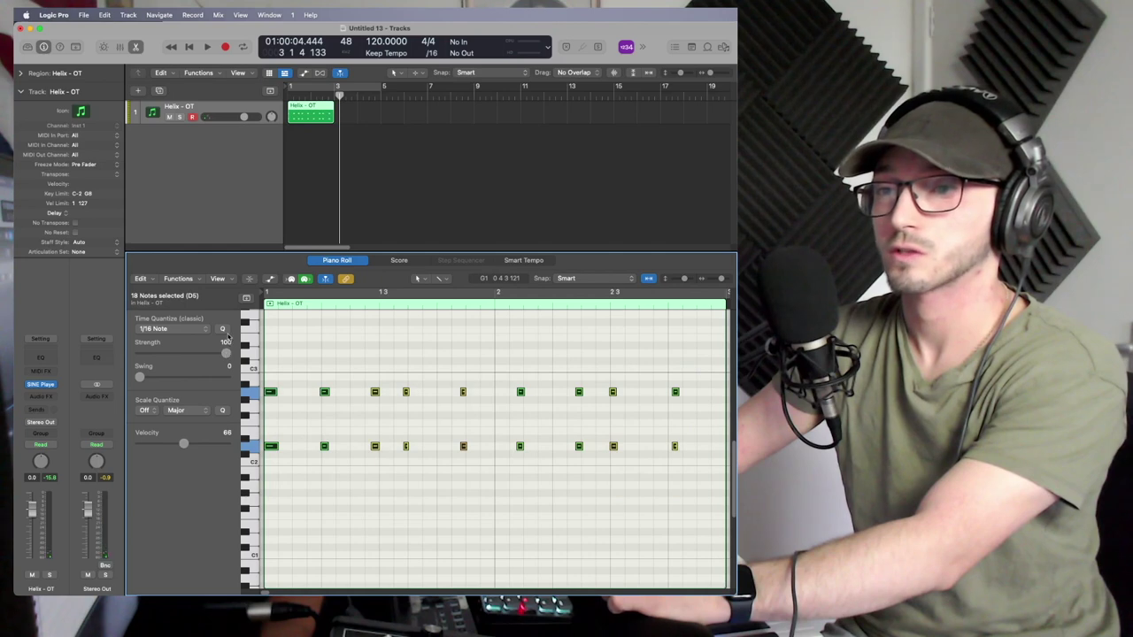
{"action": "left_click", "coordinate": [223, 330]}
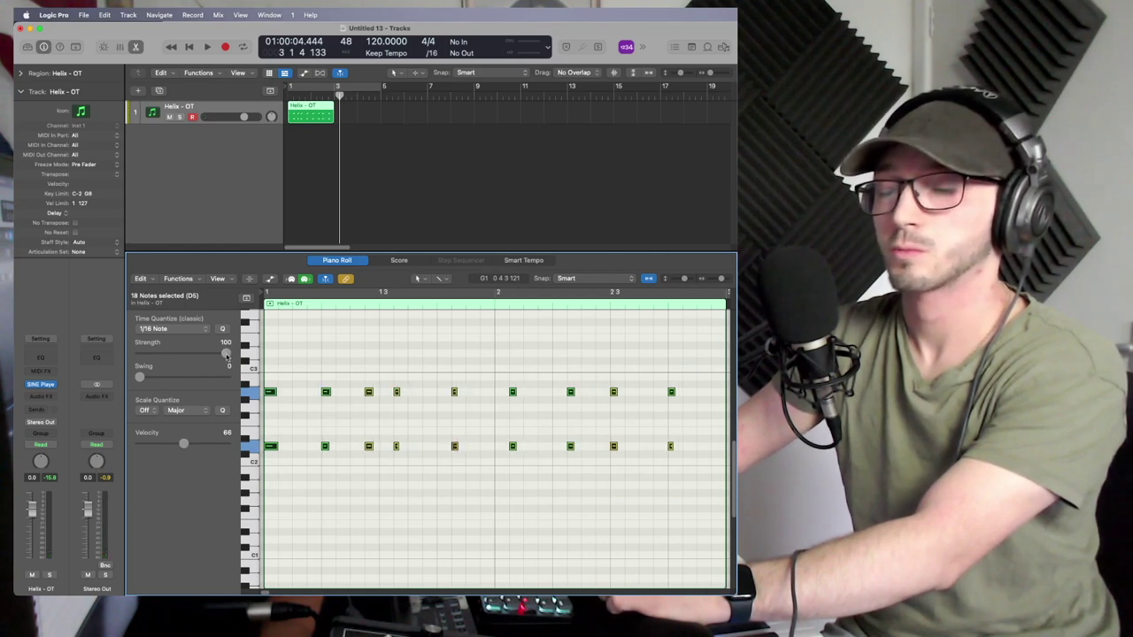
{"action": "left_click_drag", "start_coordinate": [226, 354], "coordinate": [187, 356]}
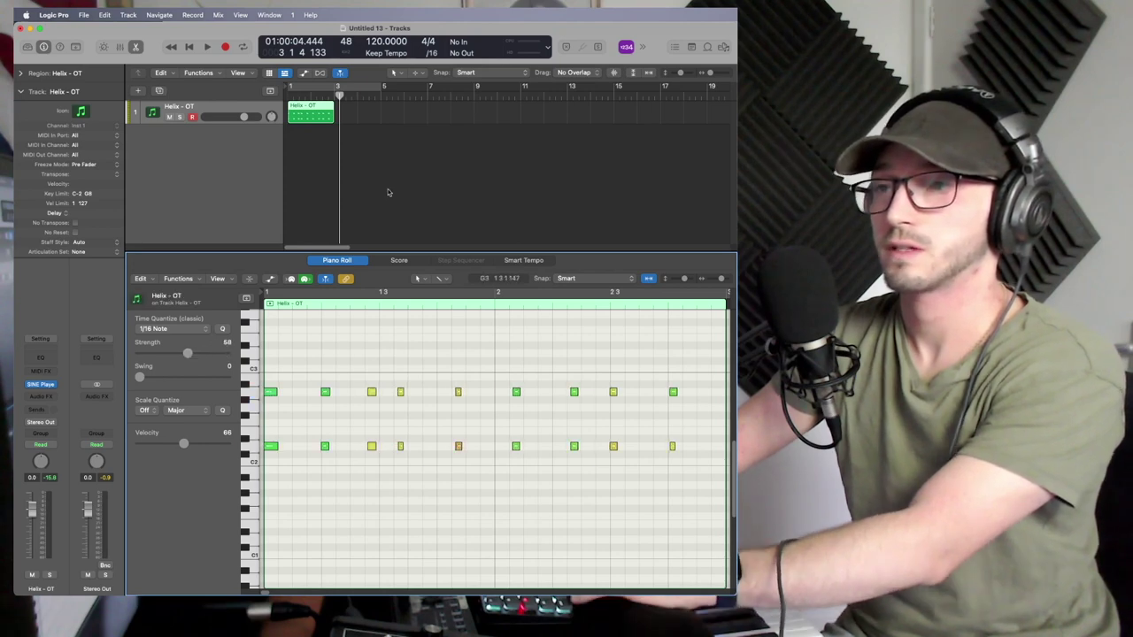
Play the quantized two-bar region from the beginning and stop at its end.
{"action": "left_click", "coordinate": [196, 107]}
{"action": "key", "text": "Return"}
{"action": "key", "text": "space"}
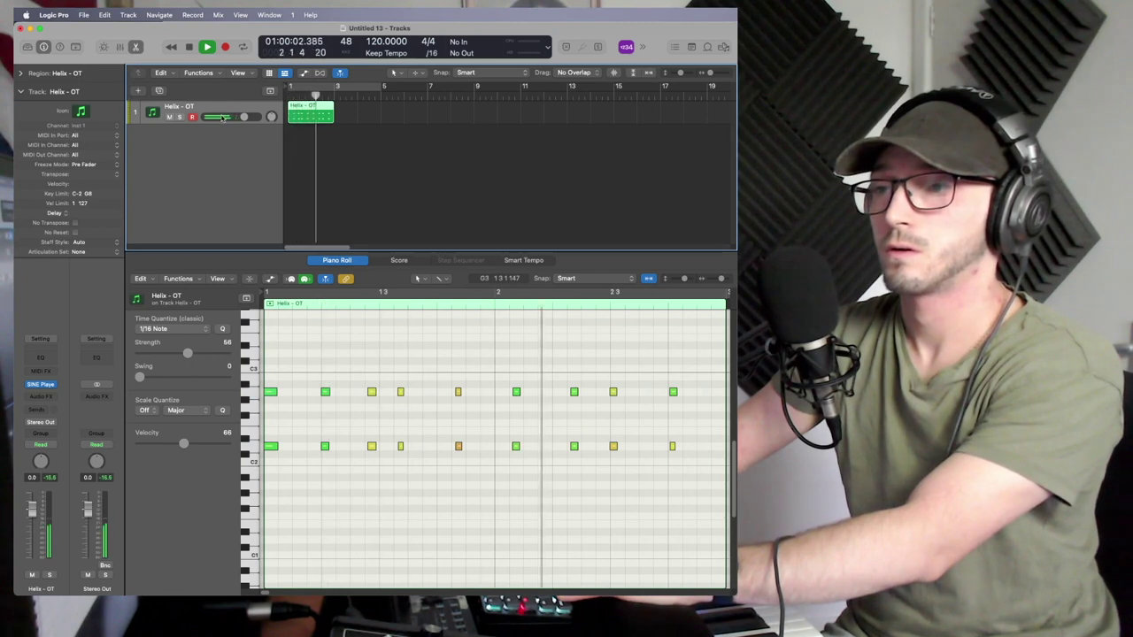
{"action": "key", "text": "space"}
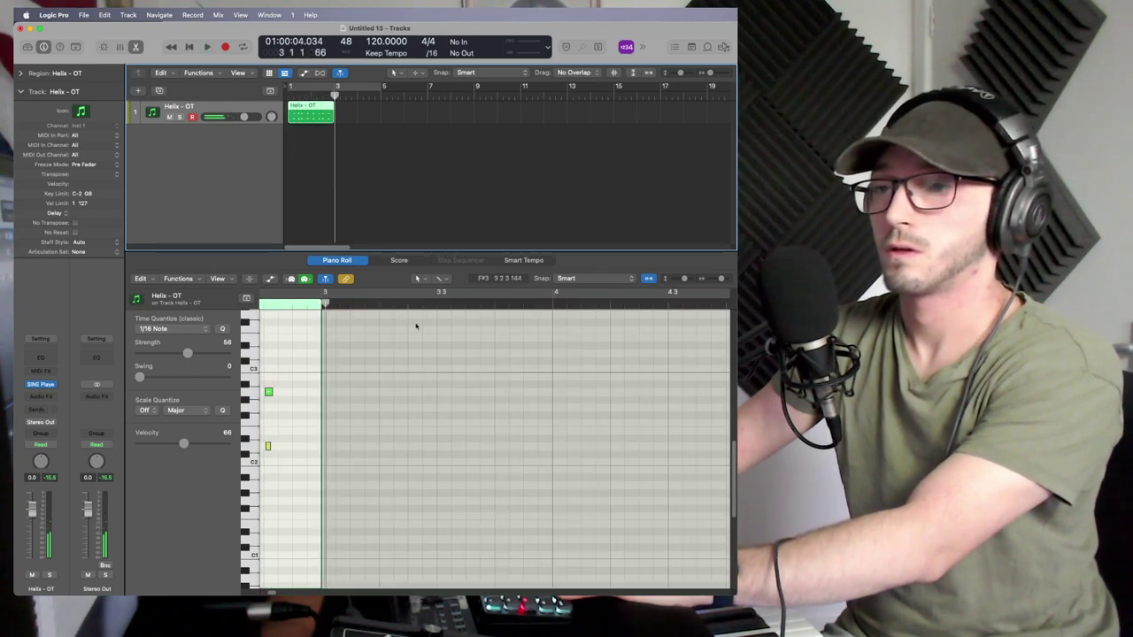
Move the seventh chord, just before beat 3 of bar 2, slightly later and play the part back.
{"action": "left_click_drag", "start_coordinate": [432, 380], "coordinate": [465, 478]}
{"action": "scroll", "coordinate": [513, 424], "scroll_direction": "left", "scroll_amount": 3}
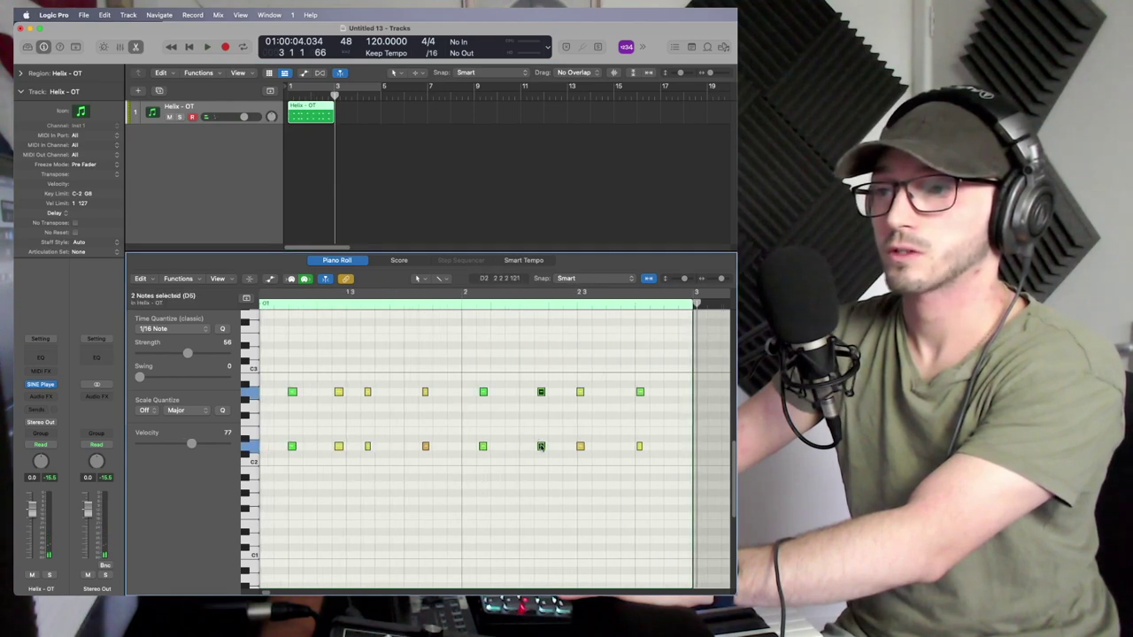
{"action": "left_click_drag", "start_coordinate": [540, 447], "coordinate": [551, 446]}
{"action": "left_click_drag", "start_coordinate": [657, 348], "coordinate": [224, 482]}
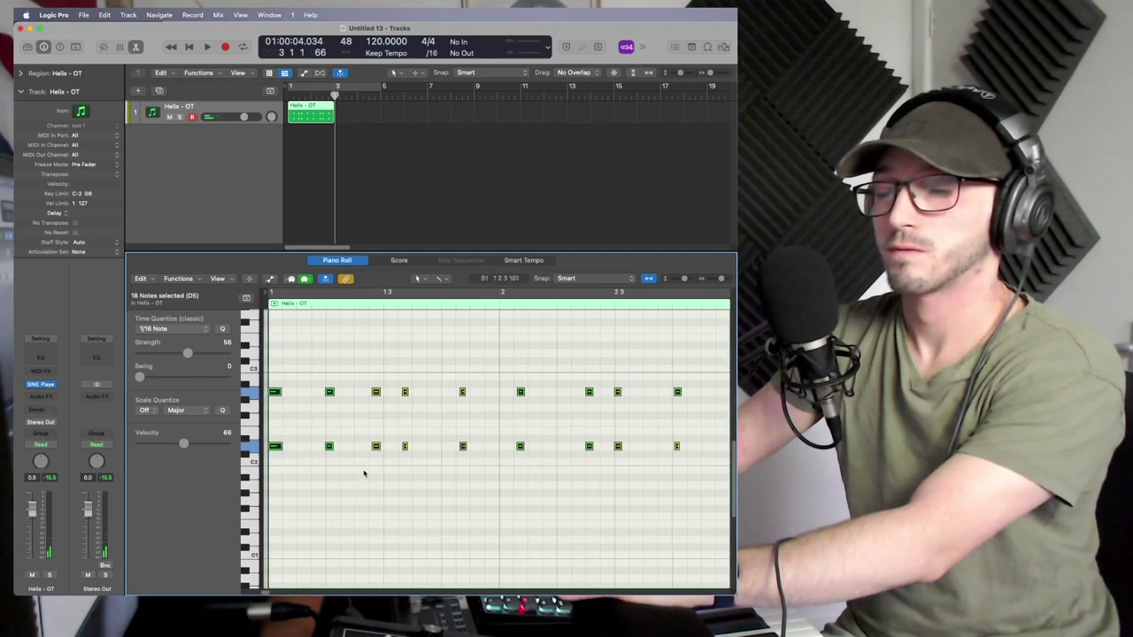
{"action": "left_click", "coordinate": [382, 379]}
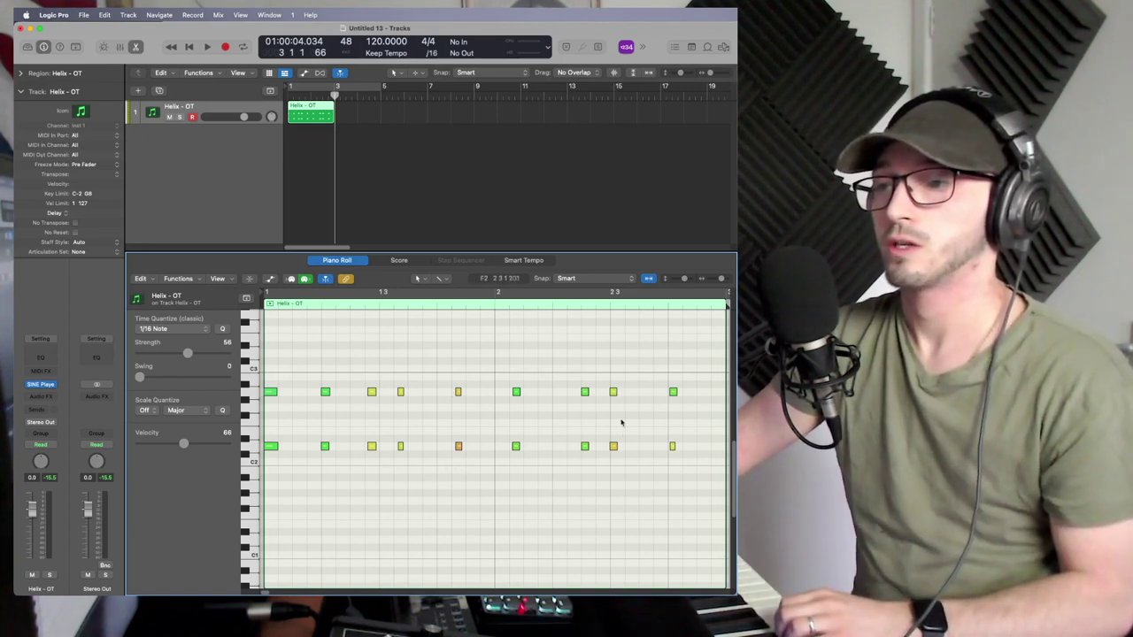
{"action": "key", "text": "space"}
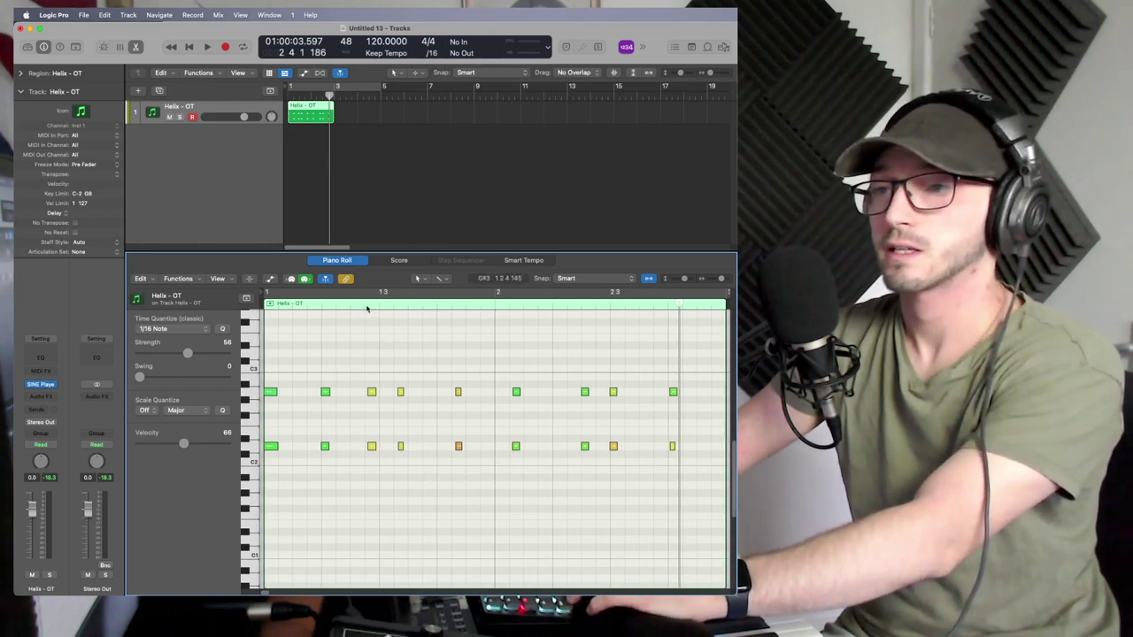
Zoom in on the third and fourth chords and place the playhead near their starts to examine their timing against the grid.
{"action": "left_click", "coordinate": [367, 306]}
{"action": "key", "text": "super+Right"}
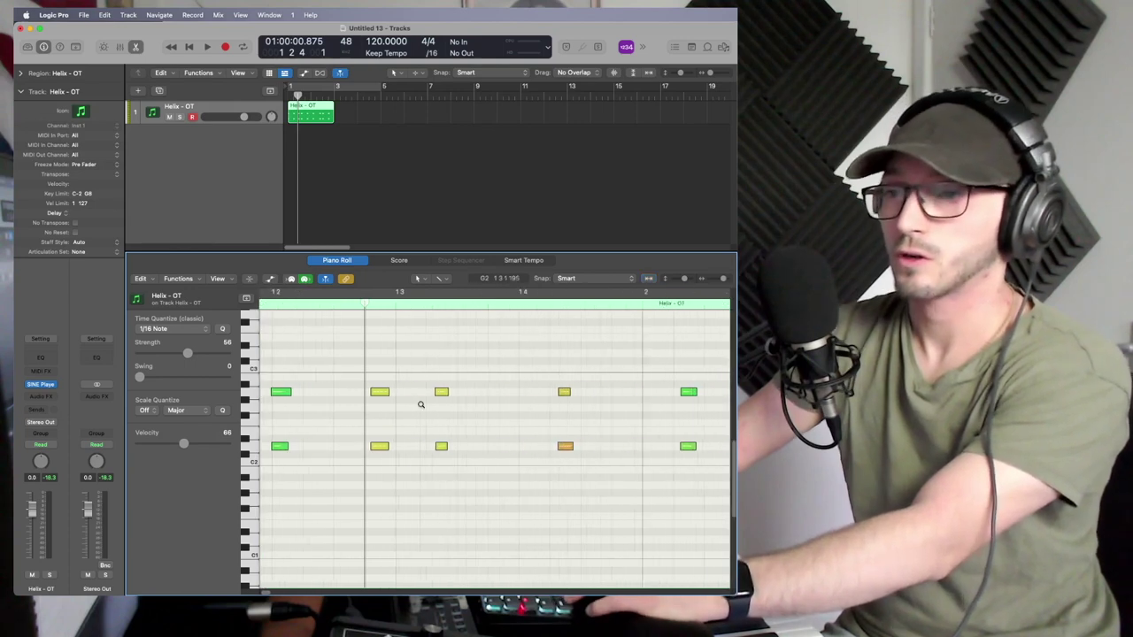
{"action": "key", "text": "super+Right"}
{"action": "key", "text": "super+Left"}
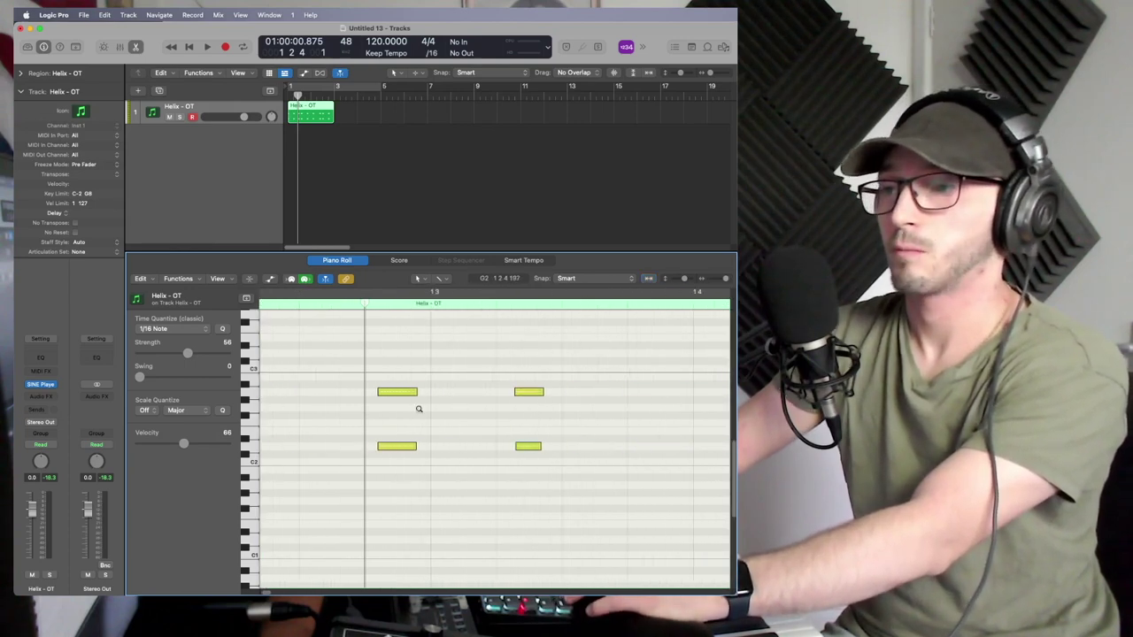
{"action": "left_click", "coordinate": [515, 310]}
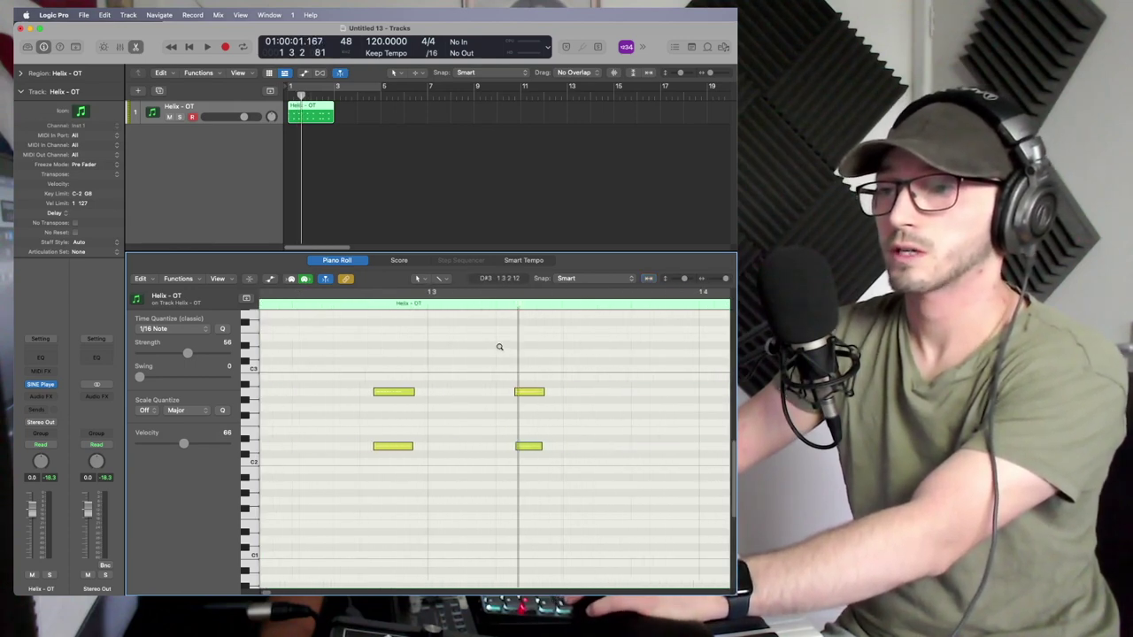
{"action": "key", "text": "super+Right"}
{"action": "key", "text": "super+Left"}
{"action": "key", "text": "super+Left"}
{"action": "key", "text": "super+Left"}
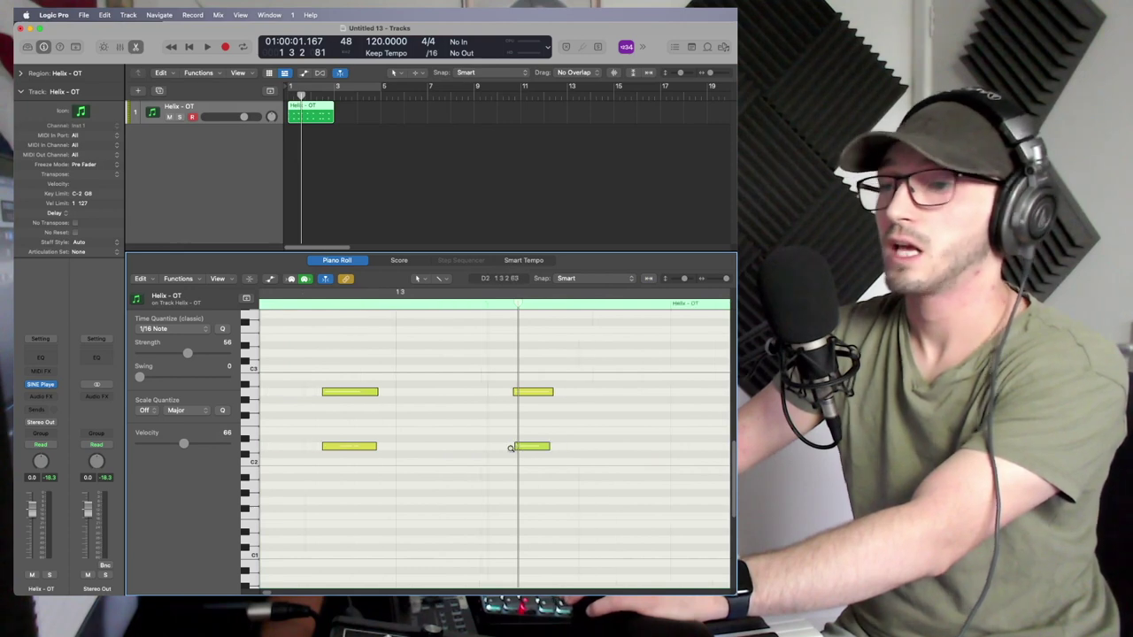
{"action": "key", "text": "super+Right"}
{"action": "key", "text": "super+Right"}
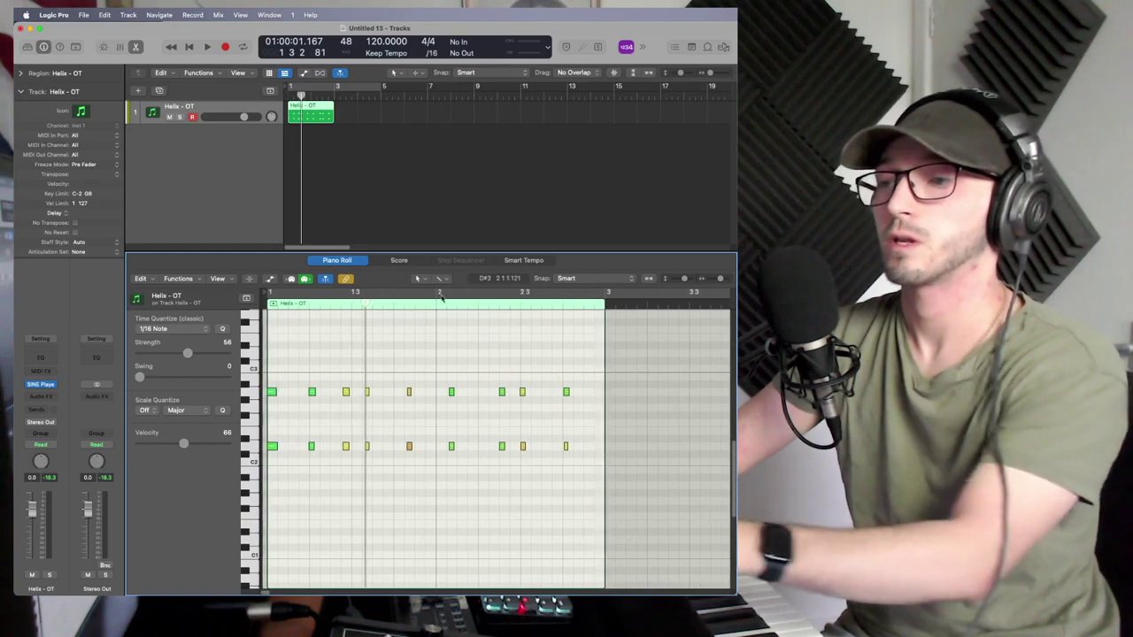
Return the playhead to the project start and play the edited string part.
{"action": "left_click", "coordinate": [189, 50]}
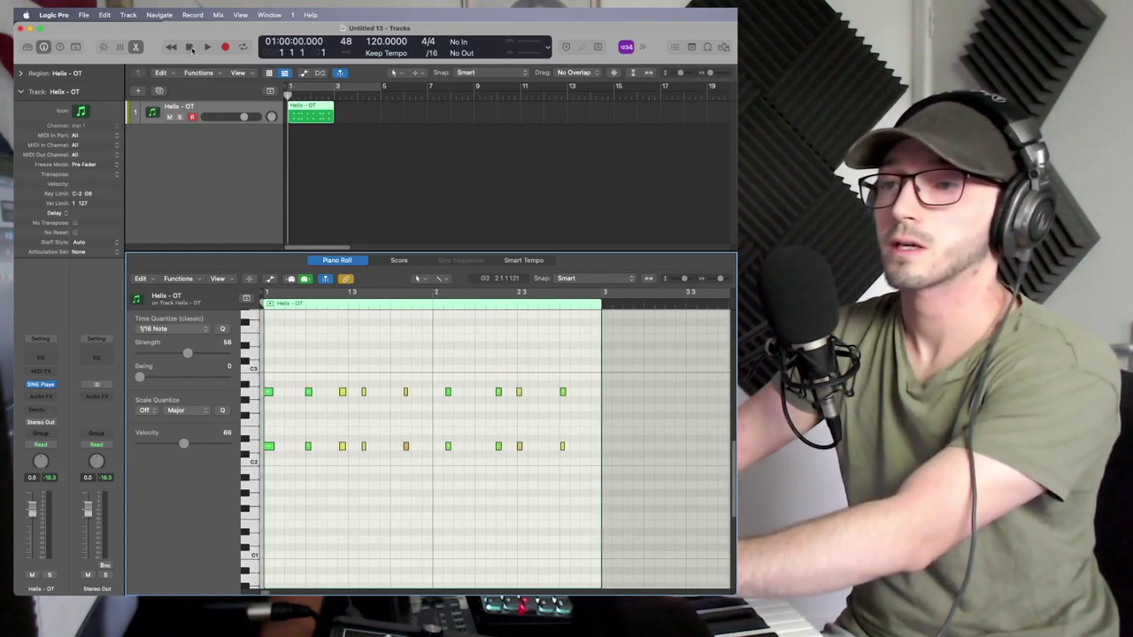
{"action": "key", "text": "space"}
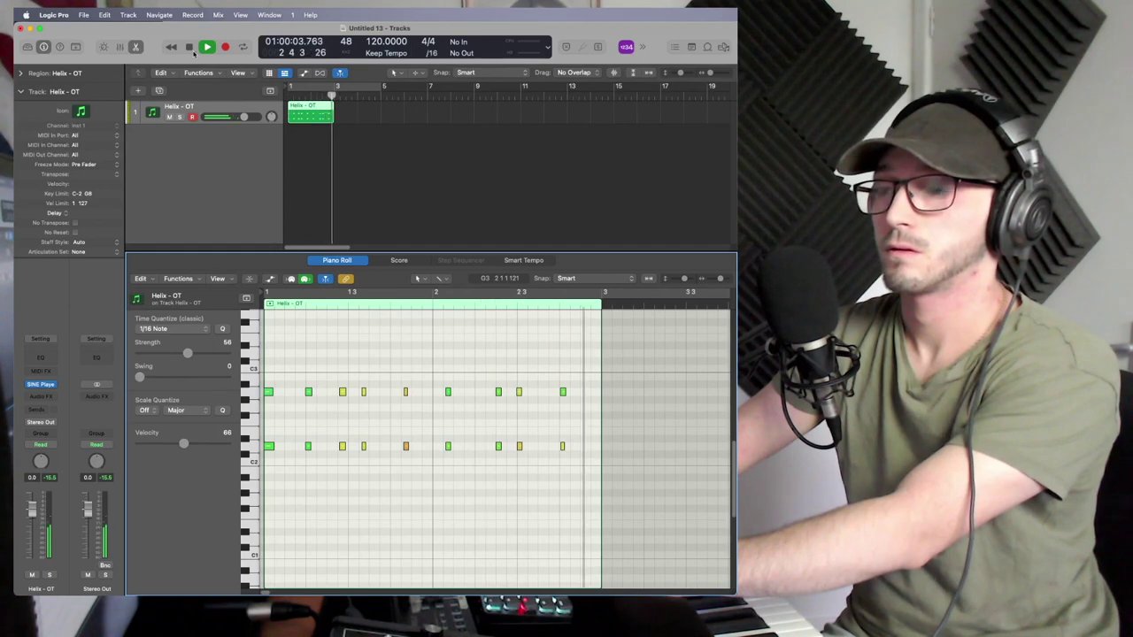
Stop playback and view the round-robin and dynamics settings of the SINE Player instrument.
{"action": "key", "text": "space"}
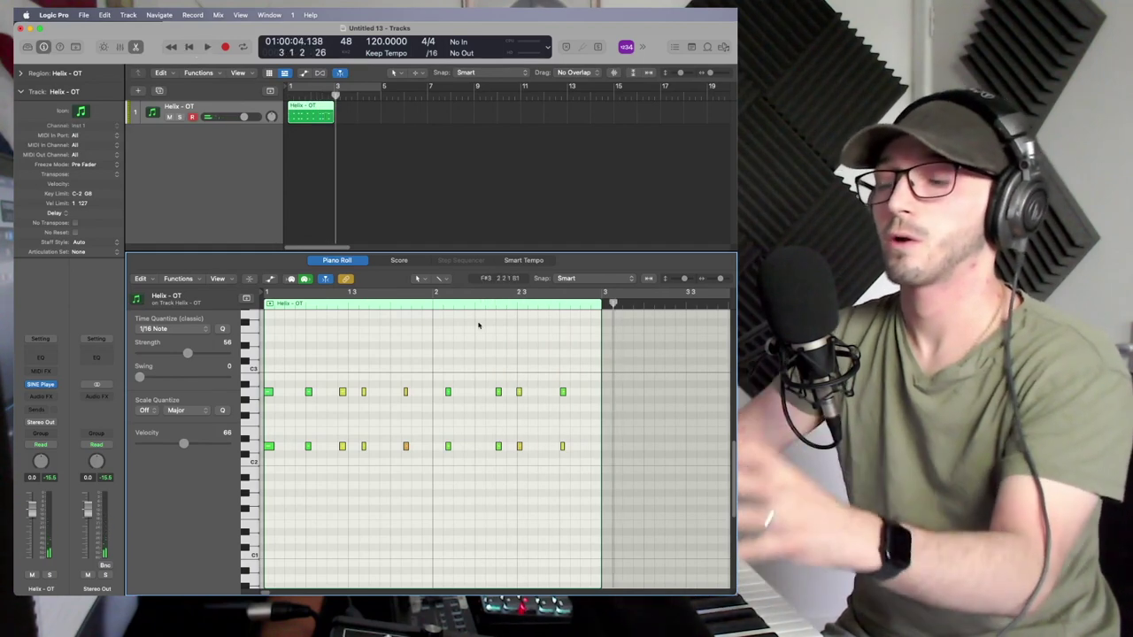
{"action": "left_click", "coordinate": [42, 386]}
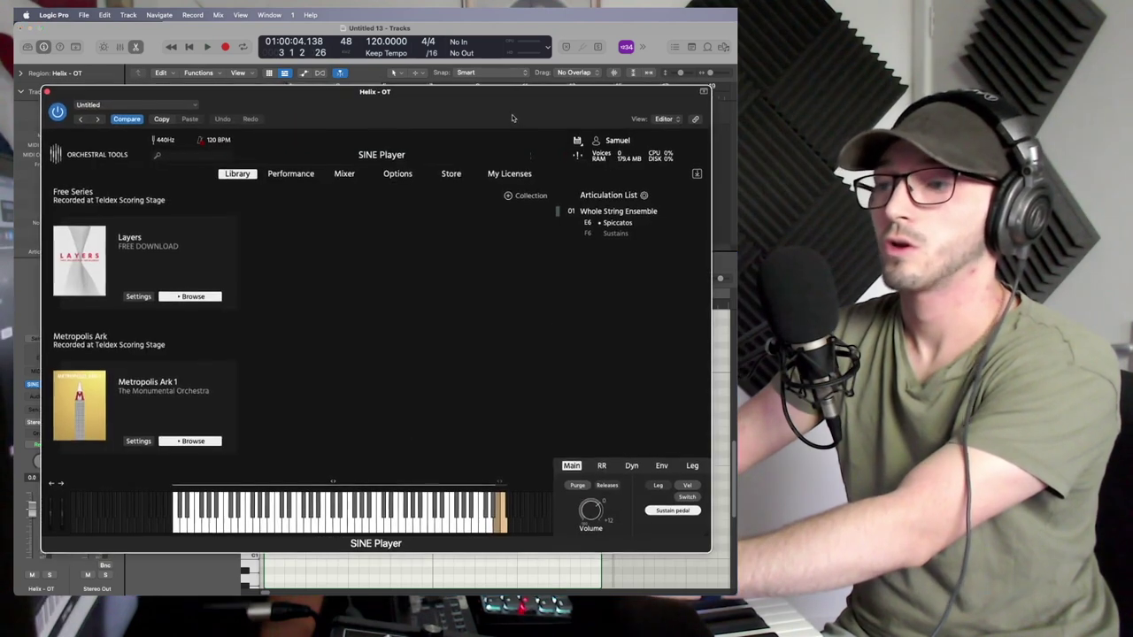
{"action": "left_click", "coordinate": [602, 464]}
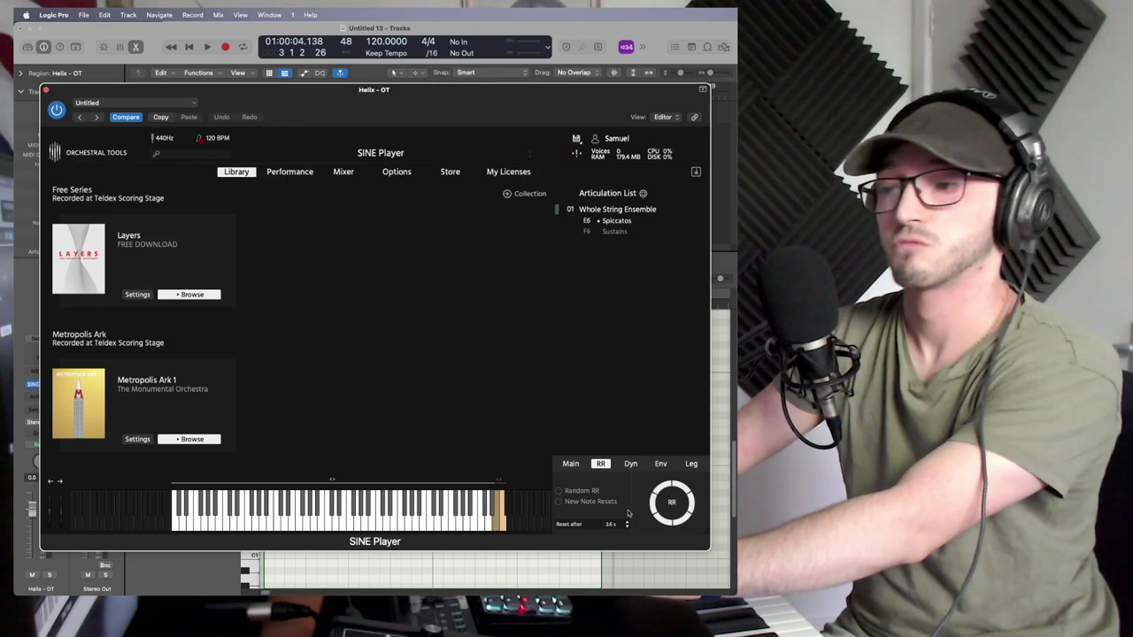
{"action": "left_click", "coordinate": [631, 464]}
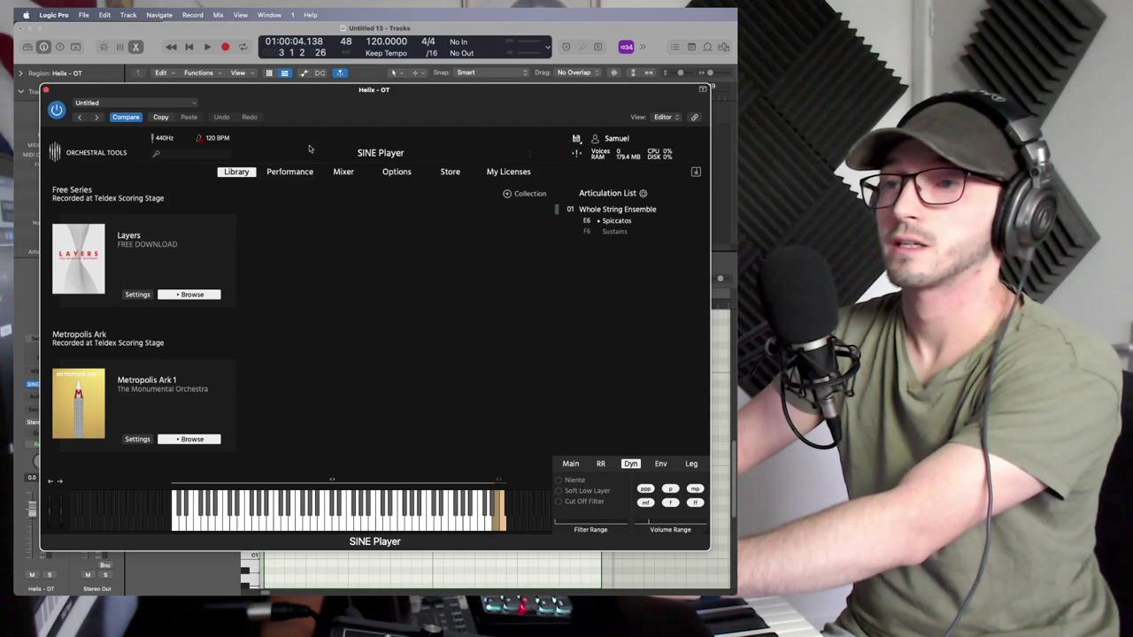
{"action": "left_click", "coordinate": [46, 90]}
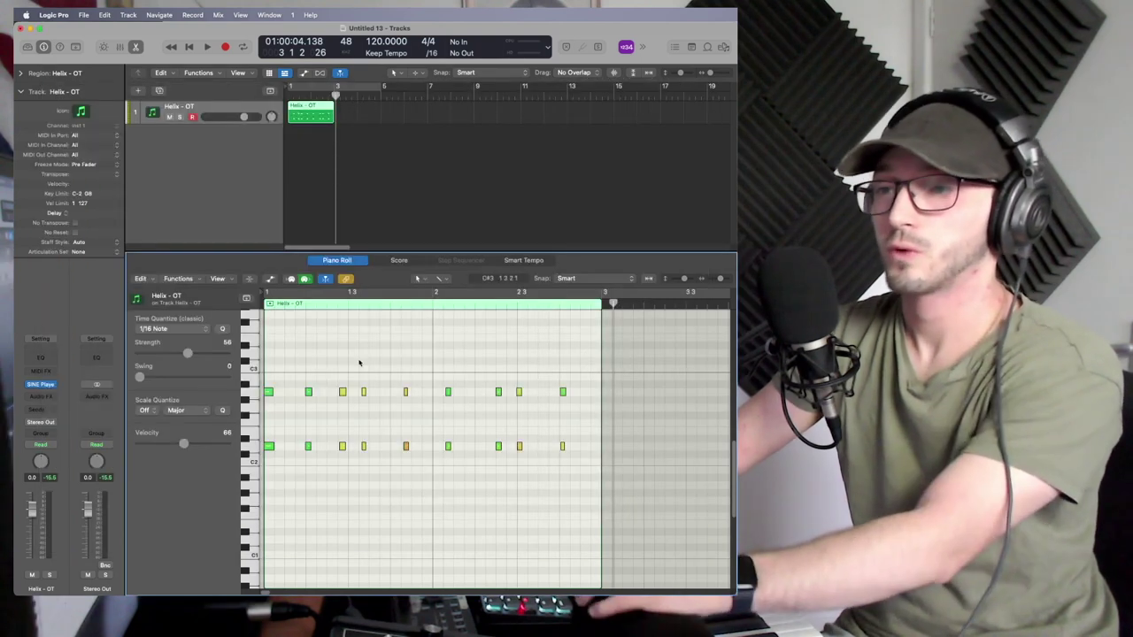
Move the lower note of the chord just after the start of bar 2 slightly later than its upper note.
{"action": "left_click", "coordinate": [440, 309]}
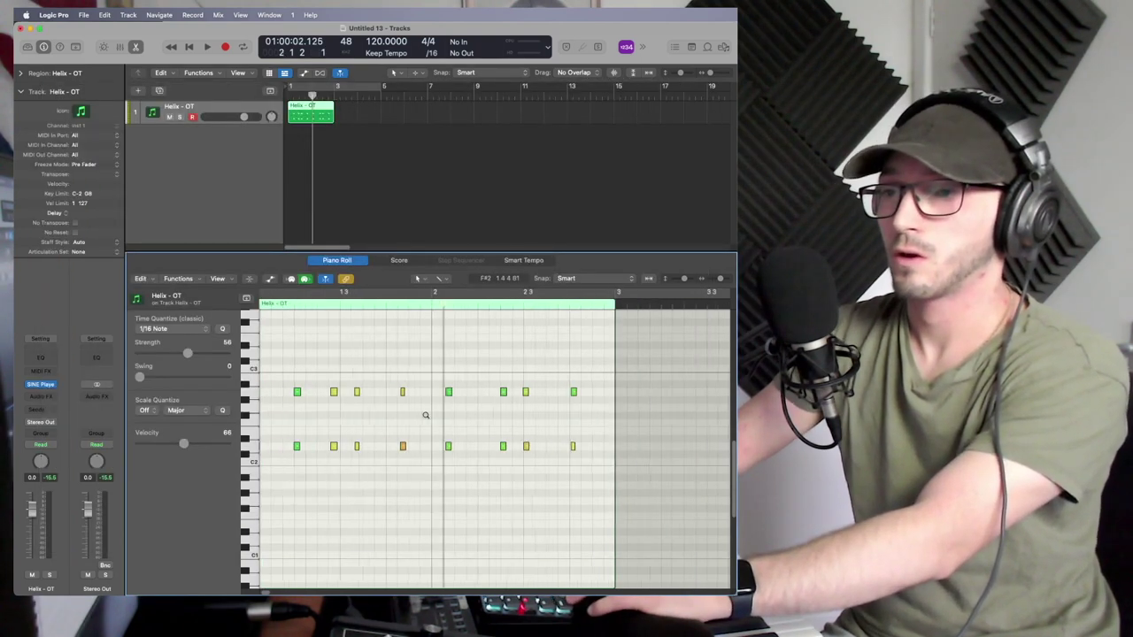
{"action": "scroll", "coordinate": [448, 412], "scroll_direction": "up", "scroll_amount": 3}
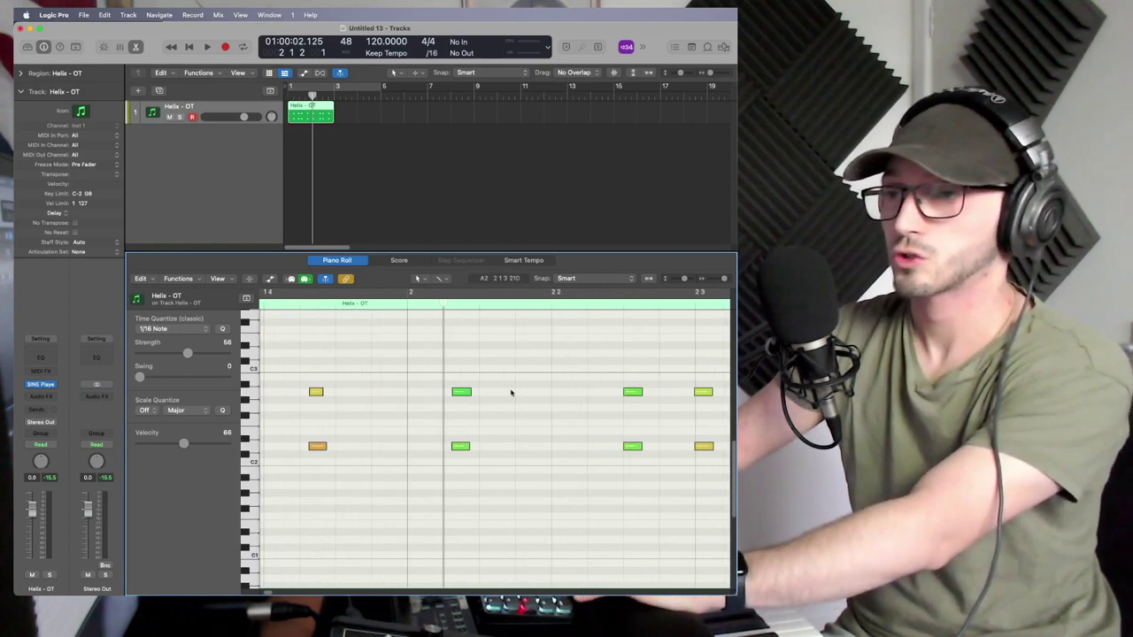
{"action": "left_click_drag", "start_coordinate": [458, 396], "coordinate": [459, 442]}
{"action": "left_click", "coordinate": [460, 445]}
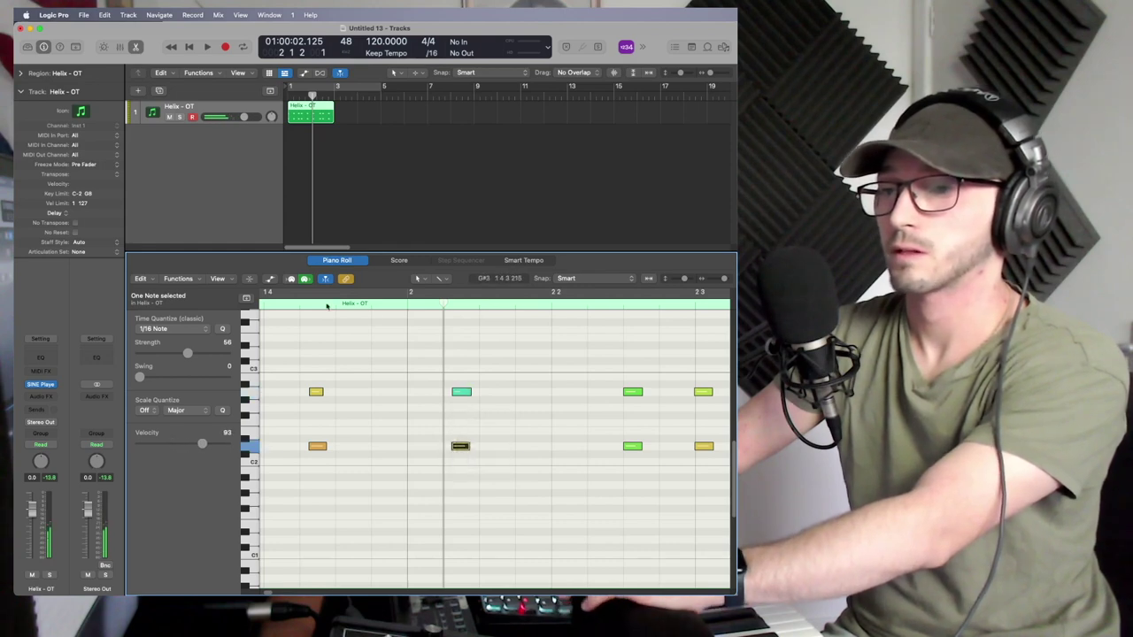
{"action": "left_click", "coordinate": [459, 416]}
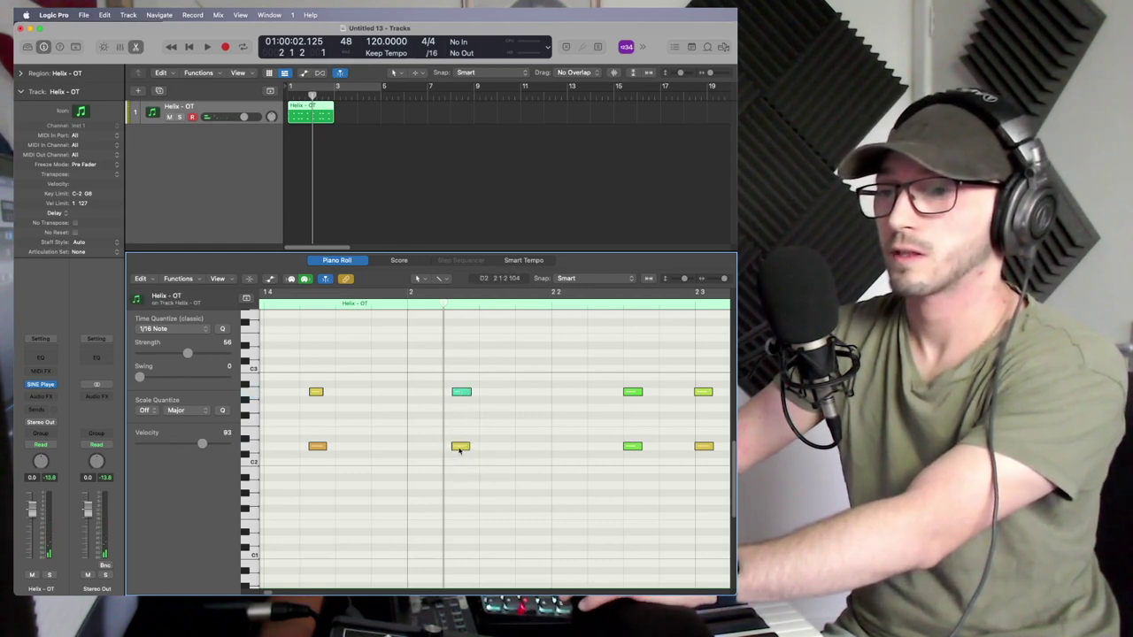
{"action": "left_click_drag", "start_coordinate": [459, 448], "coordinate": [469, 449]}
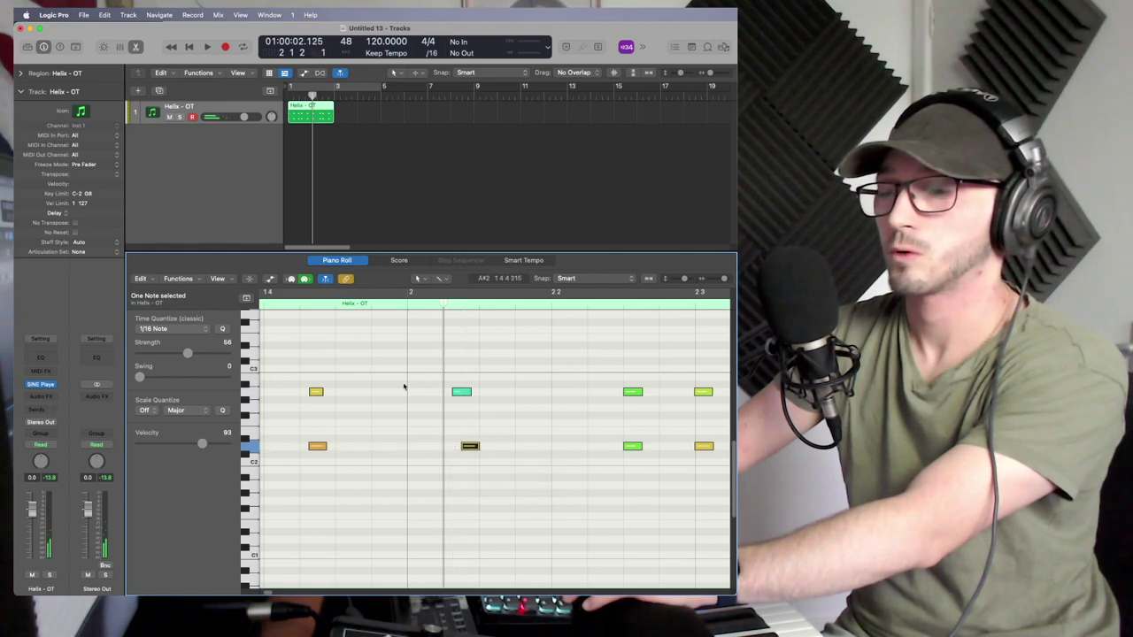
{"action": "scroll", "coordinate": [403, 386], "scroll_direction": "down", "scroll_amount": 5}
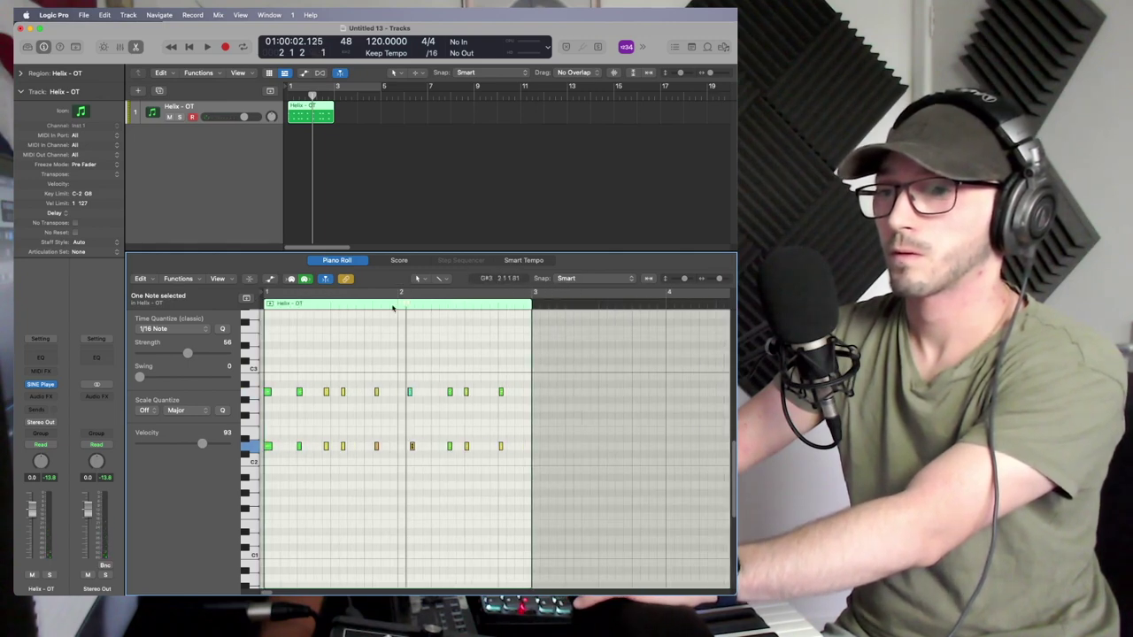
Play the edited part from the project start and examine the spacing of its chords against the grid across both bars.
{"action": "left_click", "coordinate": [202, 51]}
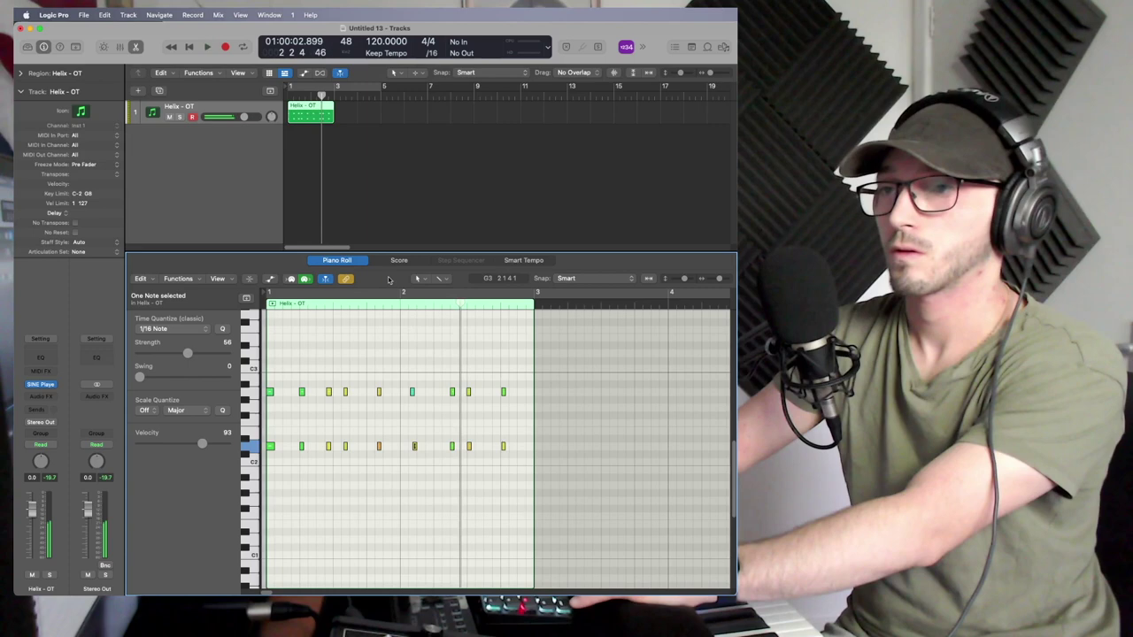
{"action": "left_click", "coordinate": [188, 48]}
{"action": "left_click", "coordinate": [206, 47]}
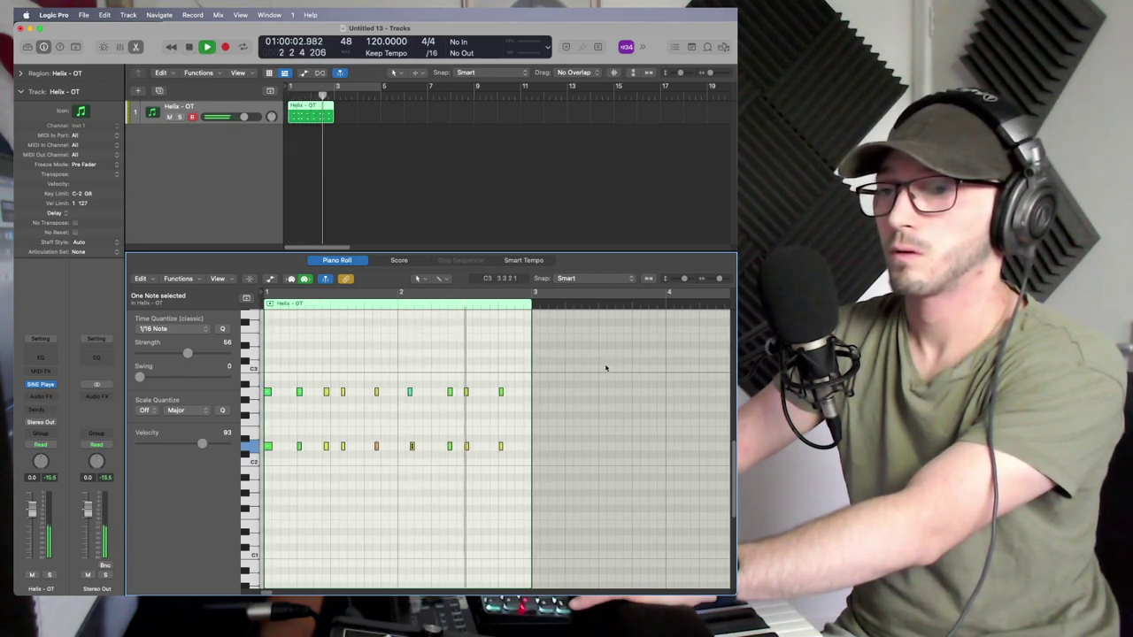
{"action": "key", "text": "space"}
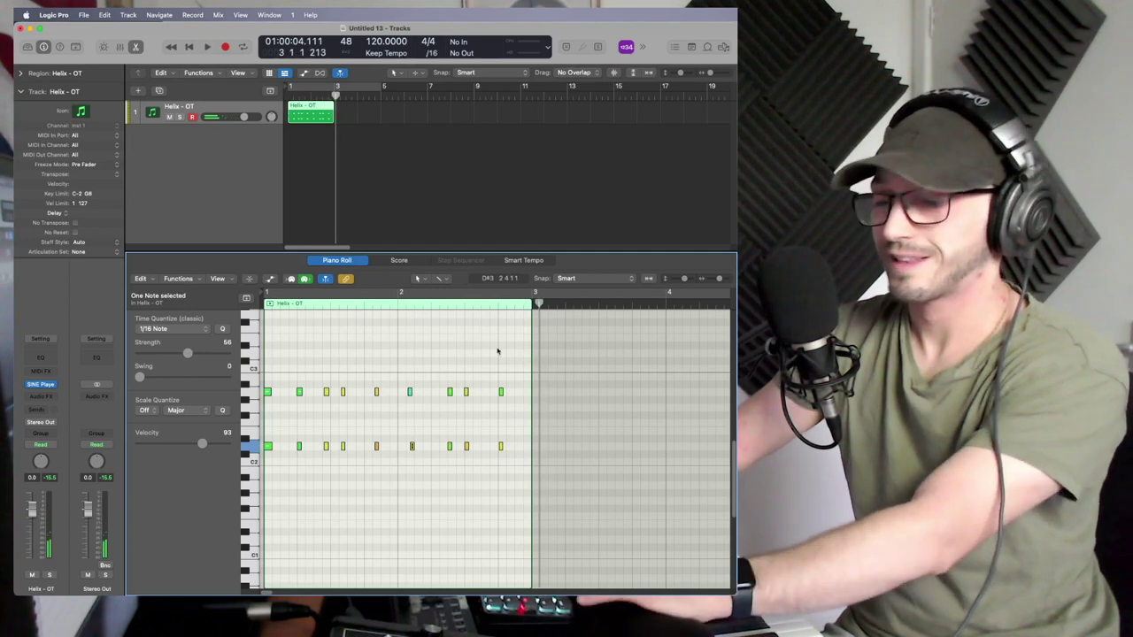
{"action": "key", "text": "super+Right"}
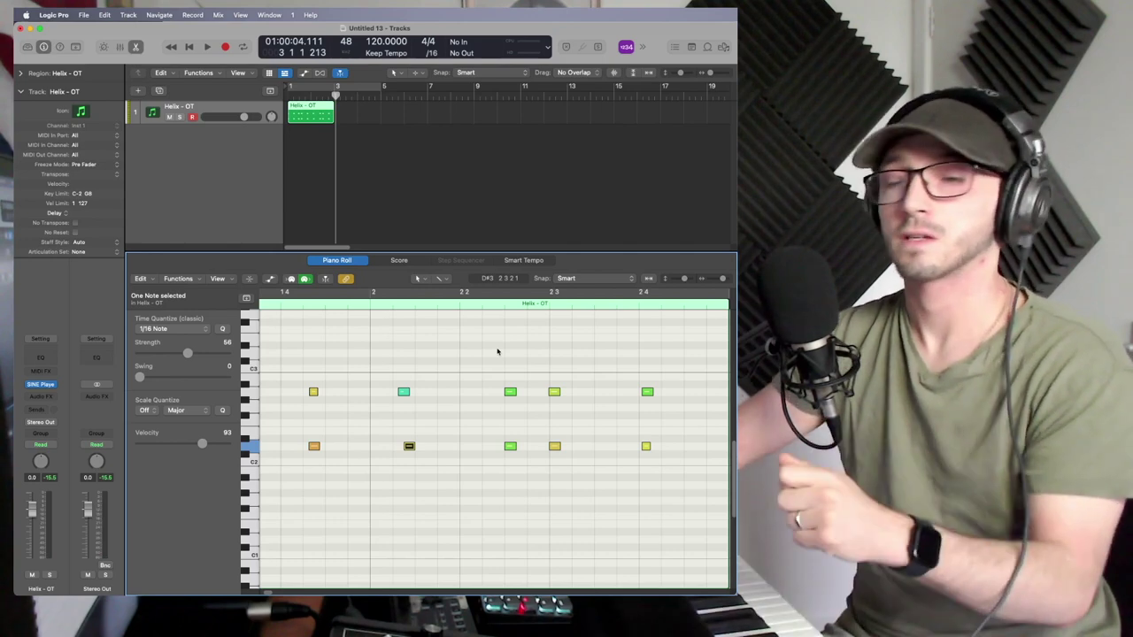
{"action": "scroll", "coordinate": [494, 373], "scroll_direction": "left", "scroll_amount": 5}
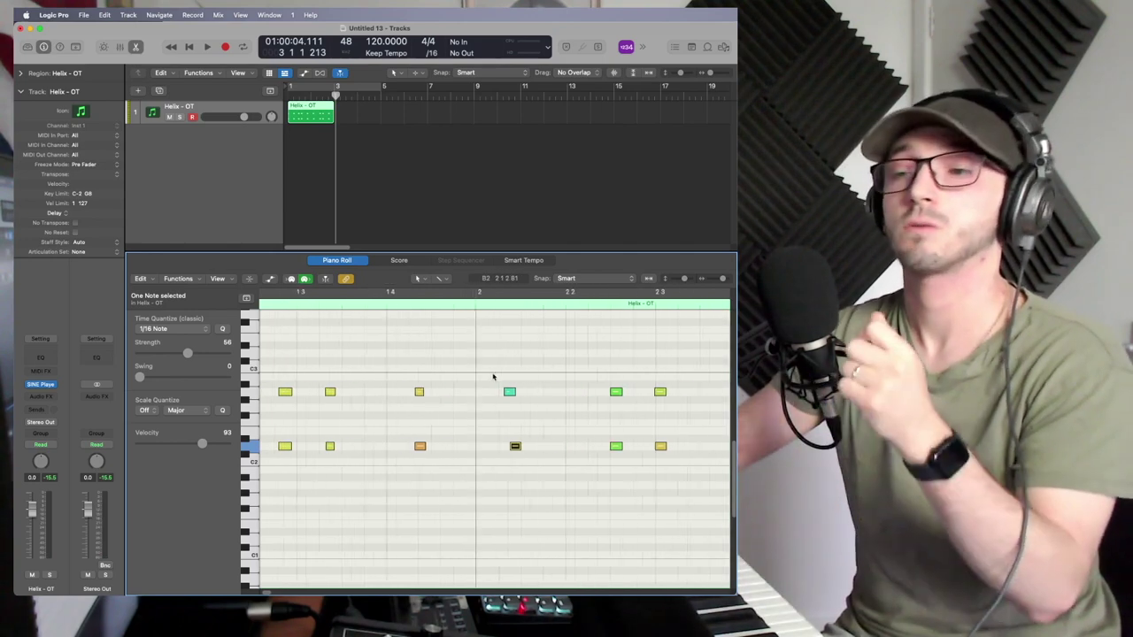
{"action": "scroll", "coordinate": [493, 377], "scroll_direction": "left", "scroll_amount": 3}
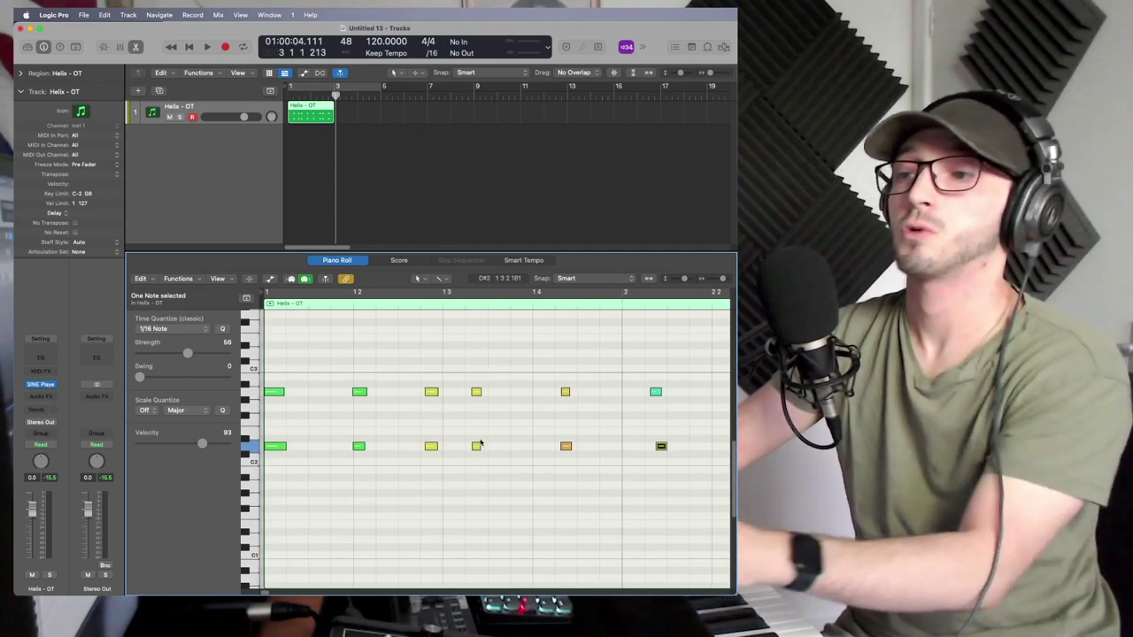
{"action": "scroll", "coordinate": [480, 443], "scroll_direction": "right", "scroll_amount": 3}
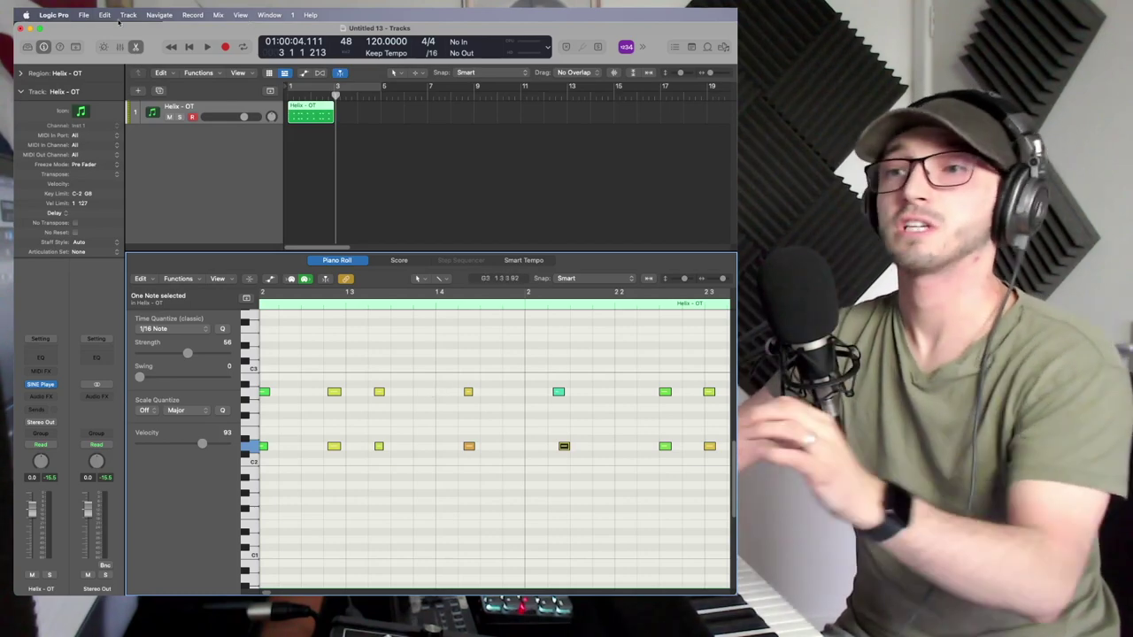
Show the Musical Typing keyboard over the piano roll to view its key layout, and close it.
{"action": "left_click", "coordinate": [66, 16]}
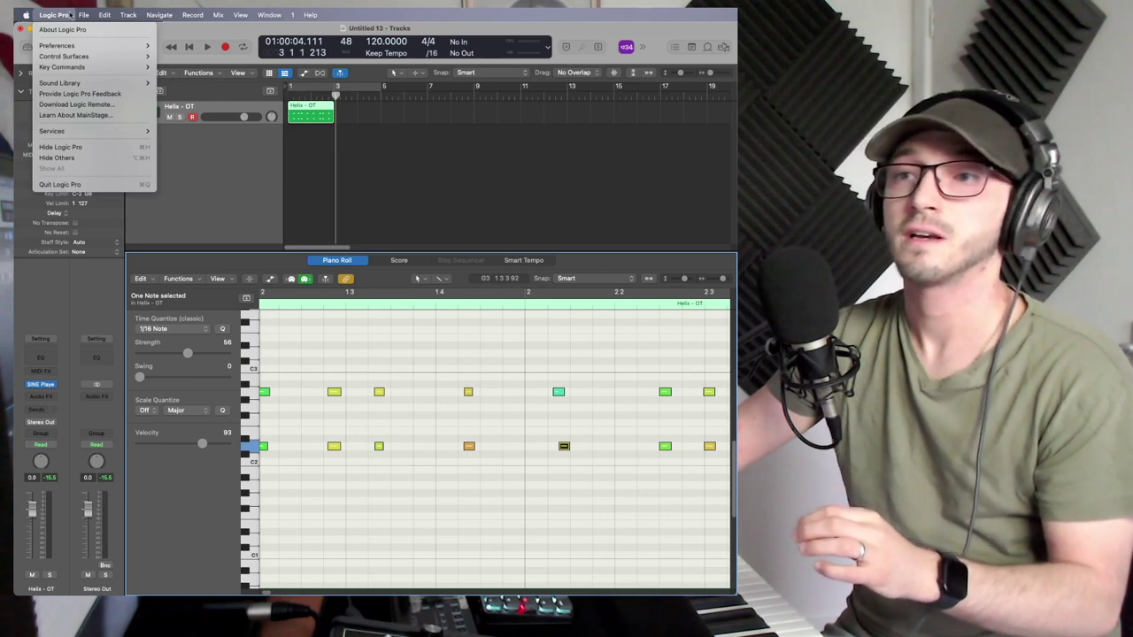
{"action": "mouse_move", "coordinate": [269, 15]}
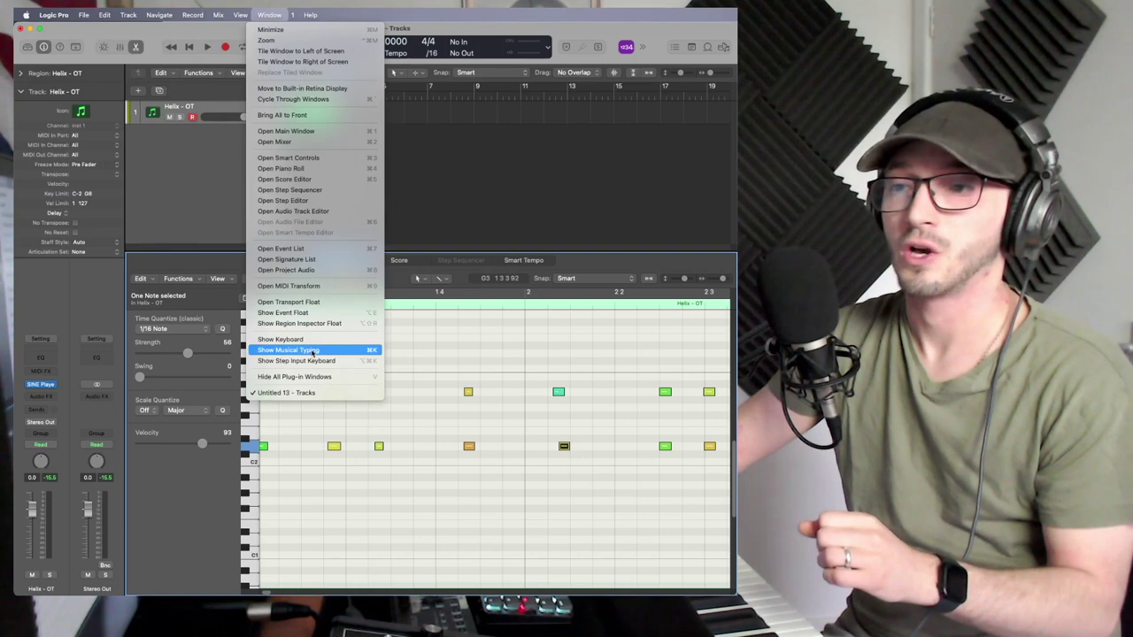
{"action": "left_click", "coordinate": [312, 351]}
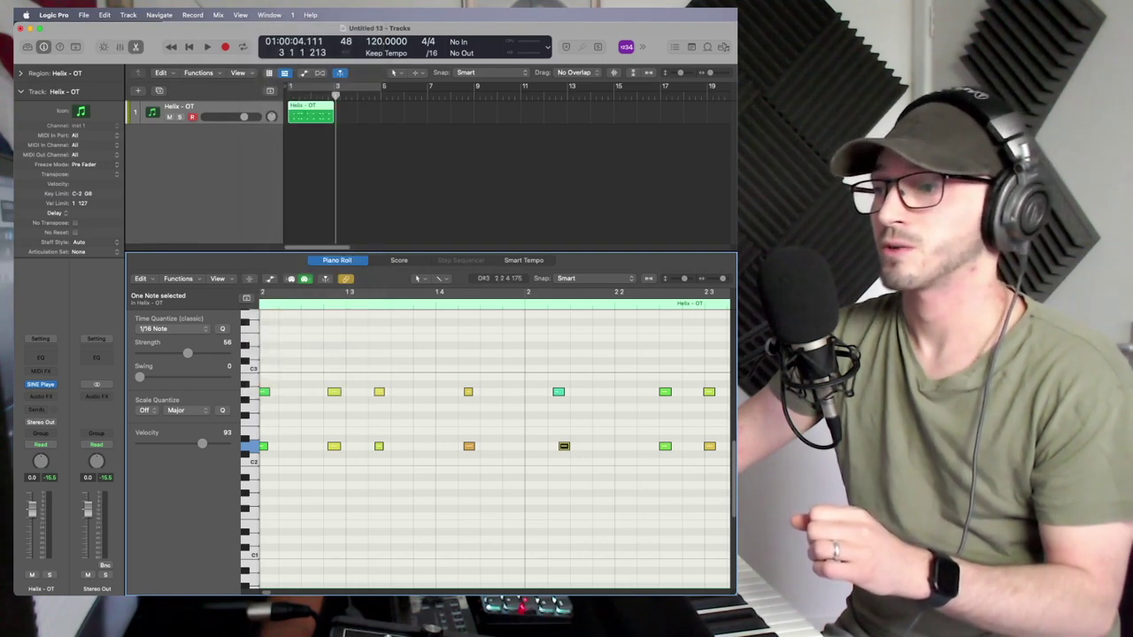
{"action": "left_click_drag", "start_coordinate": [885, 371], "coordinate": [624, 290]}
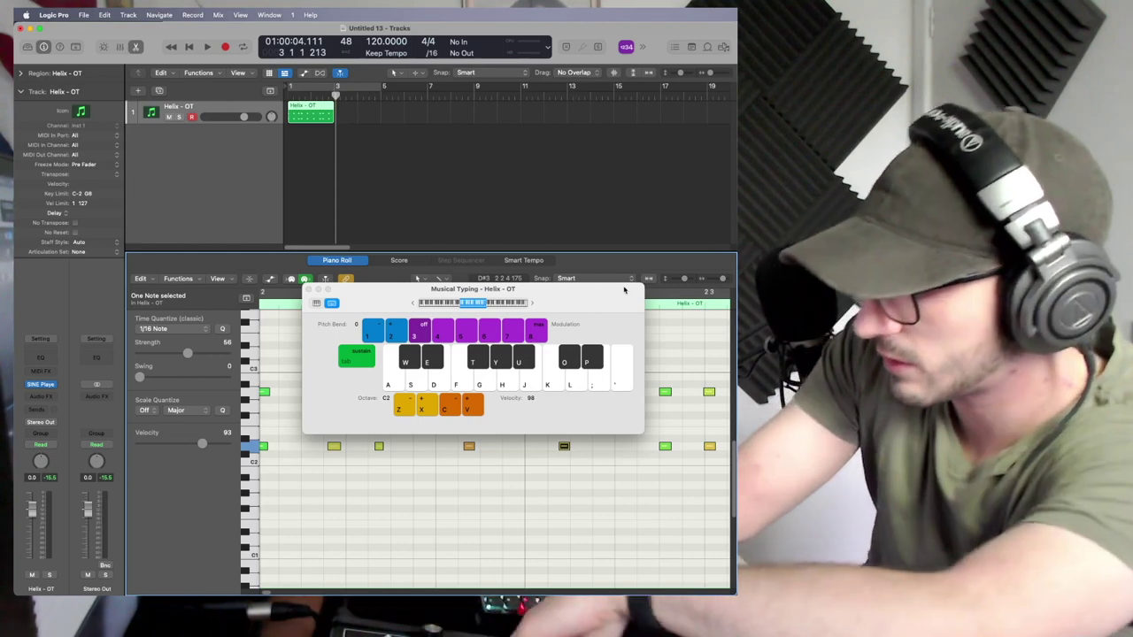
{"action": "left_click", "coordinate": [308, 290]}
Try drawing a single D3 note on beat 3 of bar 1 and delete it.
{"action": "scroll", "coordinate": [493, 401], "scroll_direction": "up", "scroll_amount": 3}
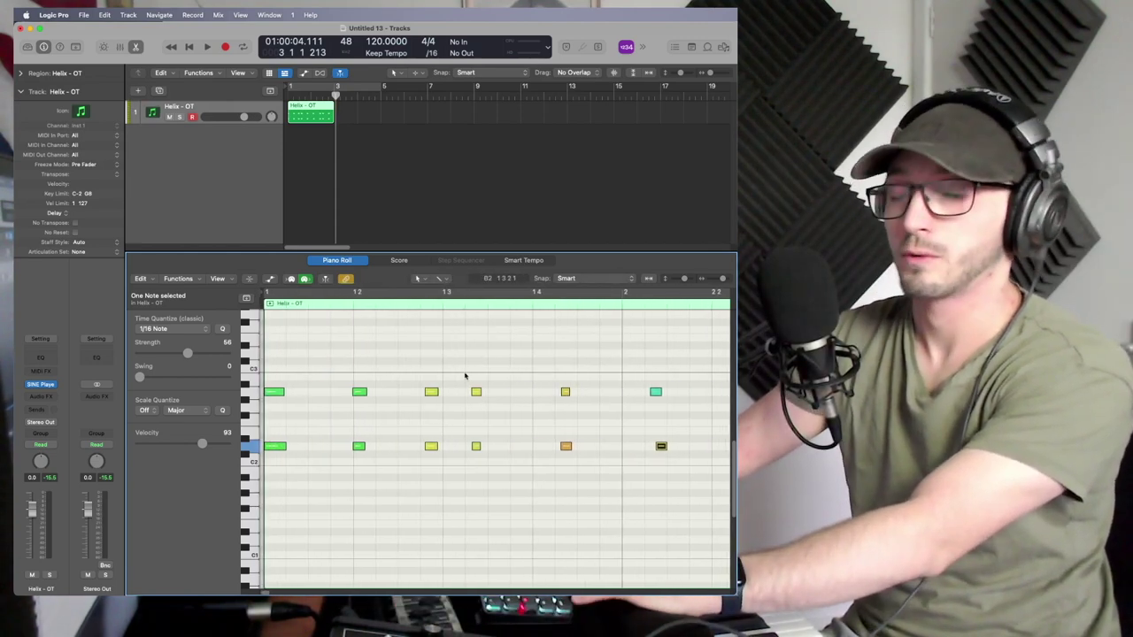
{"action": "left_click", "coordinate": [448, 353], "text": "super"}
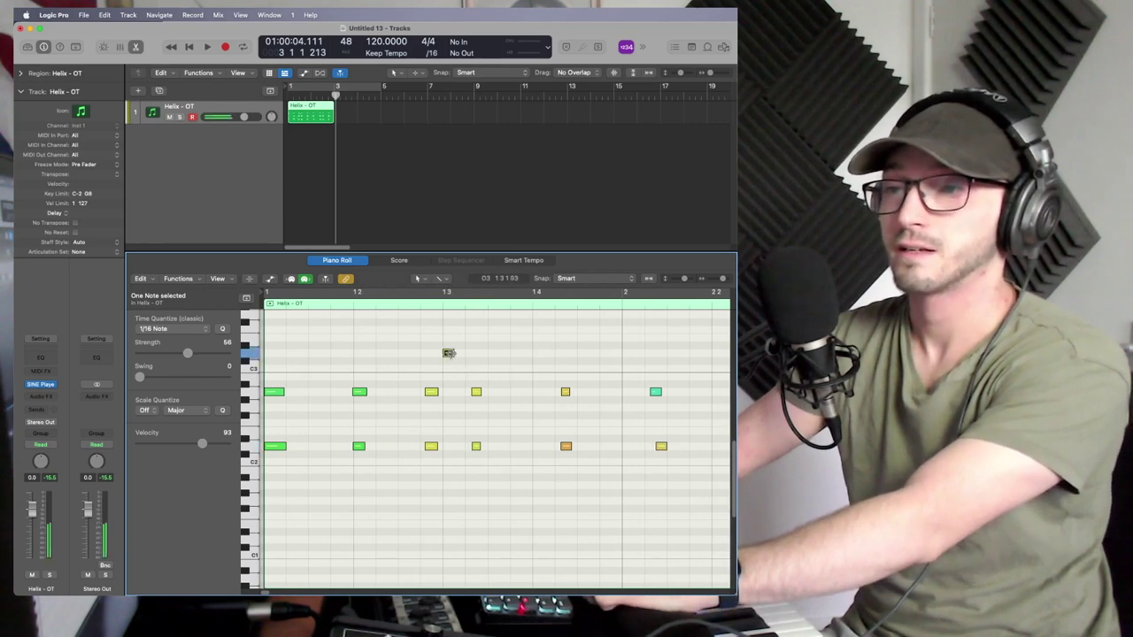
{"action": "left_click", "coordinate": [448, 353]}
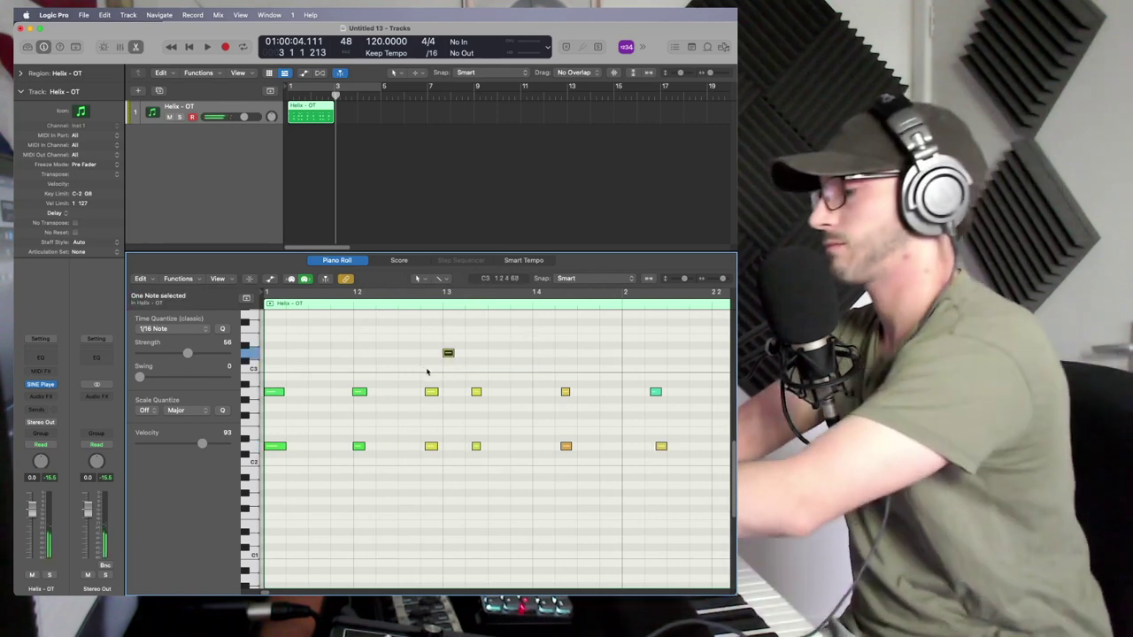
{"action": "key", "text": "Delete"}
Delete the two-bar recorded region and create an empty one-bar MIDI region at bar 1 on the Helix - OT track.
{"action": "scroll", "coordinate": [427, 370], "scroll_direction": "down", "scroll_amount": 5}
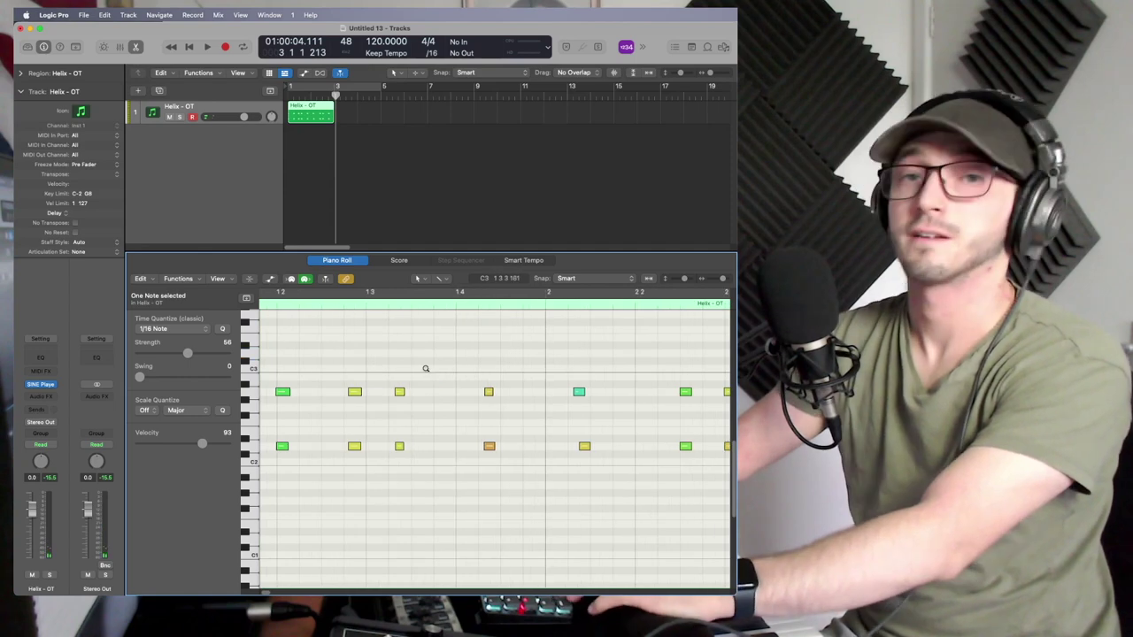
{"action": "scroll", "coordinate": [424, 368], "scroll_direction": "down", "scroll_amount": 1}
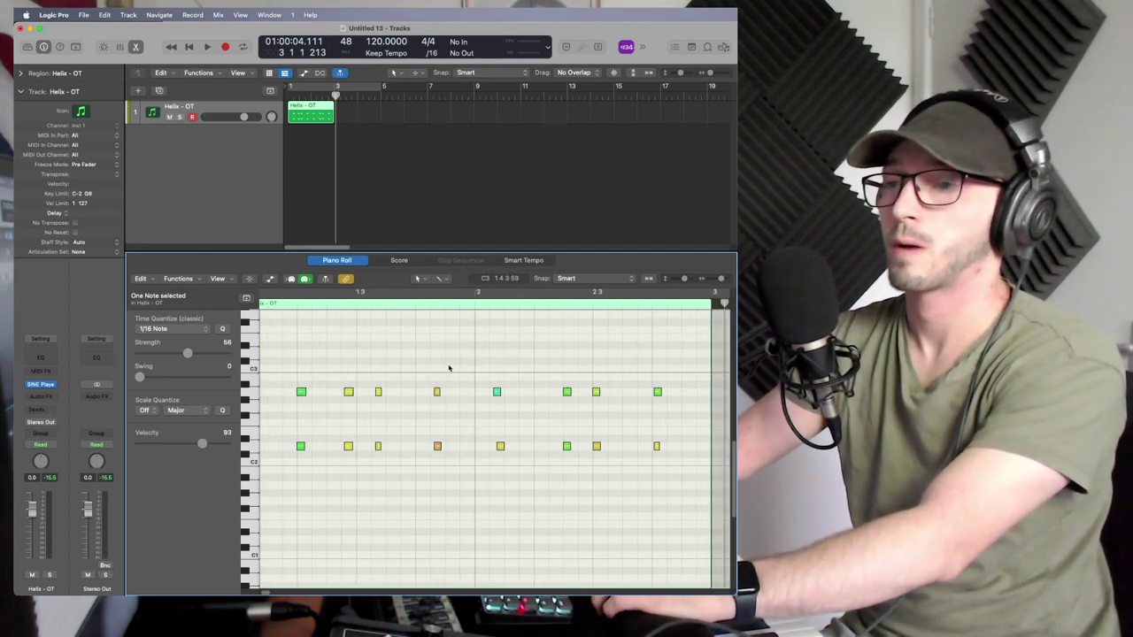
{"action": "left_click", "coordinate": [434, 392]}
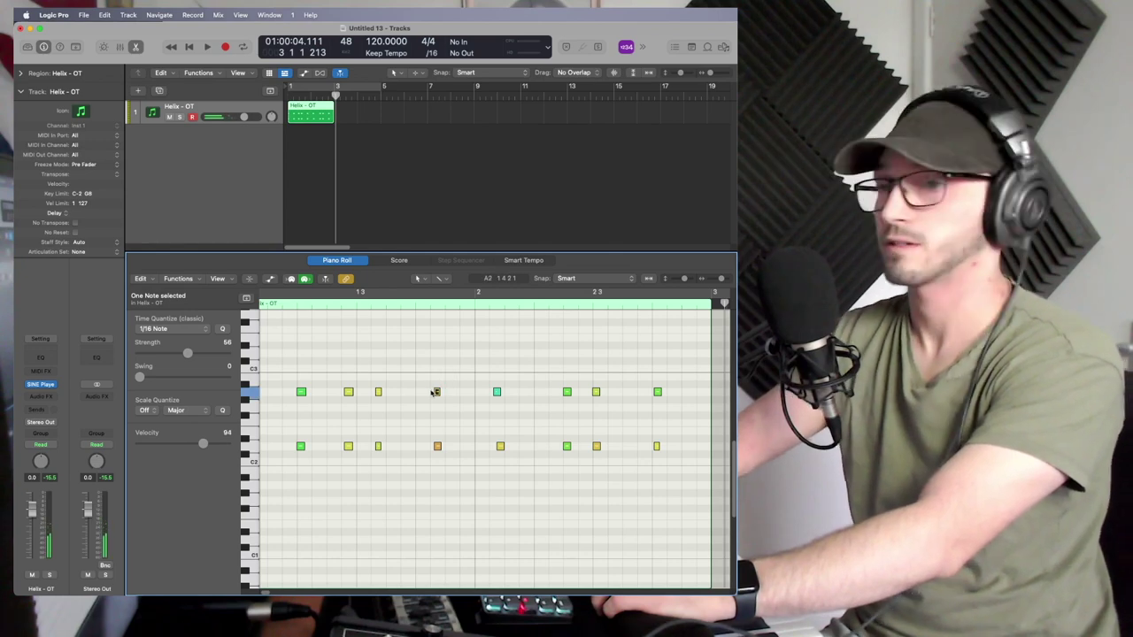
{"action": "left_click", "coordinate": [390, 182]}
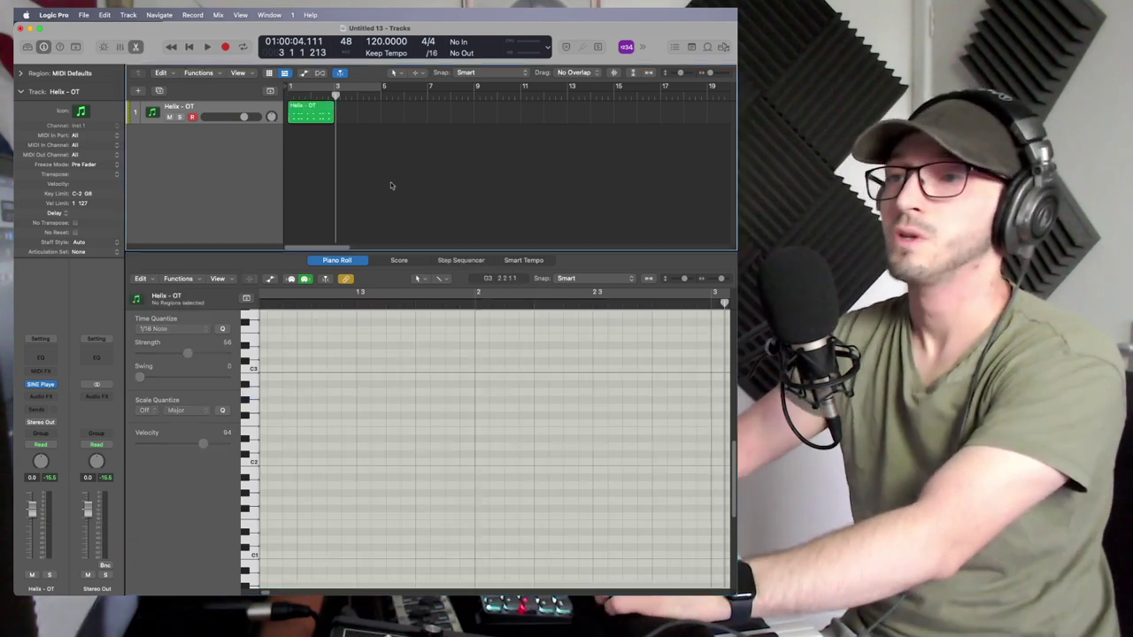
{"action": "left_click", "coordinate": [308, 124]}
{"action": "key", "text": "Delete"}
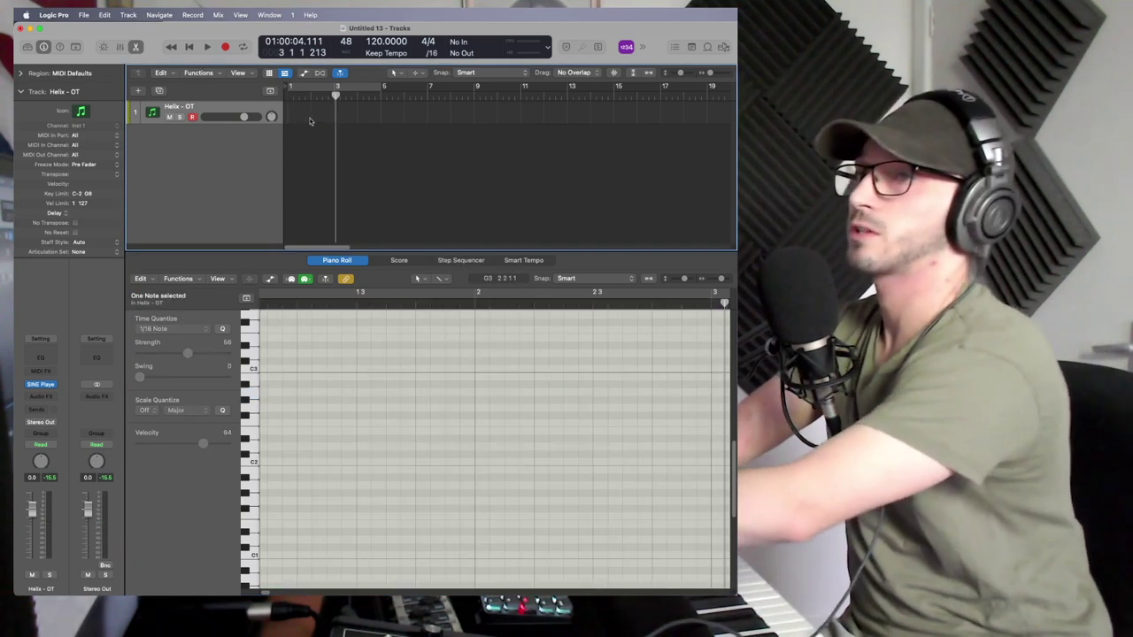
{"action": "right_click", "coordinate": [309, 115]}
{"action": "left_click", "coordinate": [336, 121]}
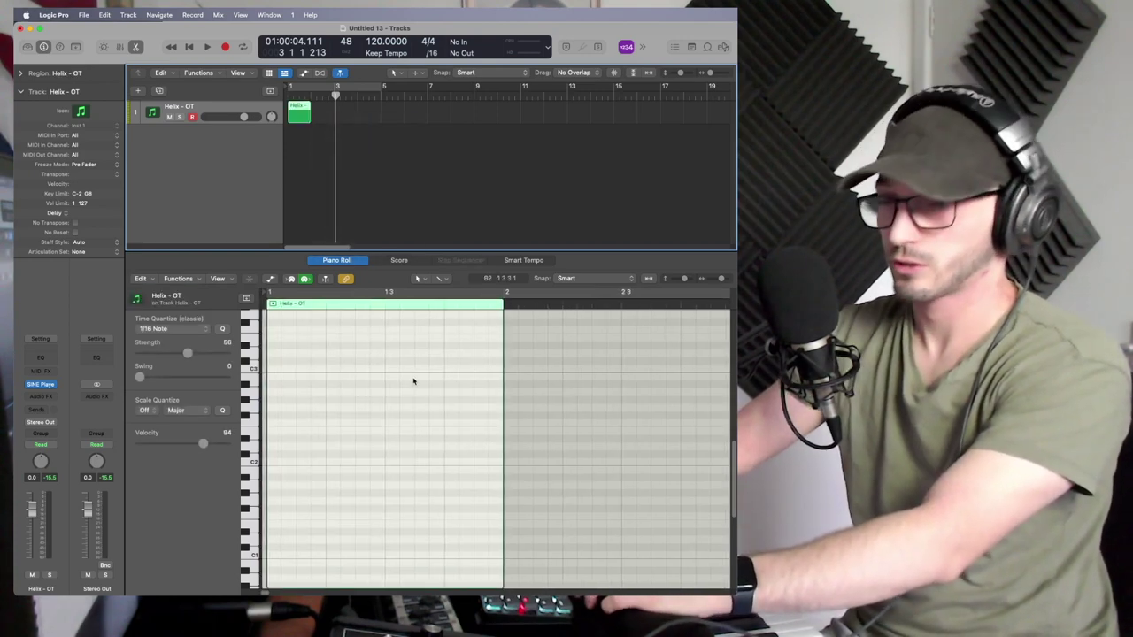
Draw eight short A2 notes at eighth-note spacing across bar 1 and play the region from the start.
{"action": "left_click", "coordinate": [269, 391], "text": "super"}
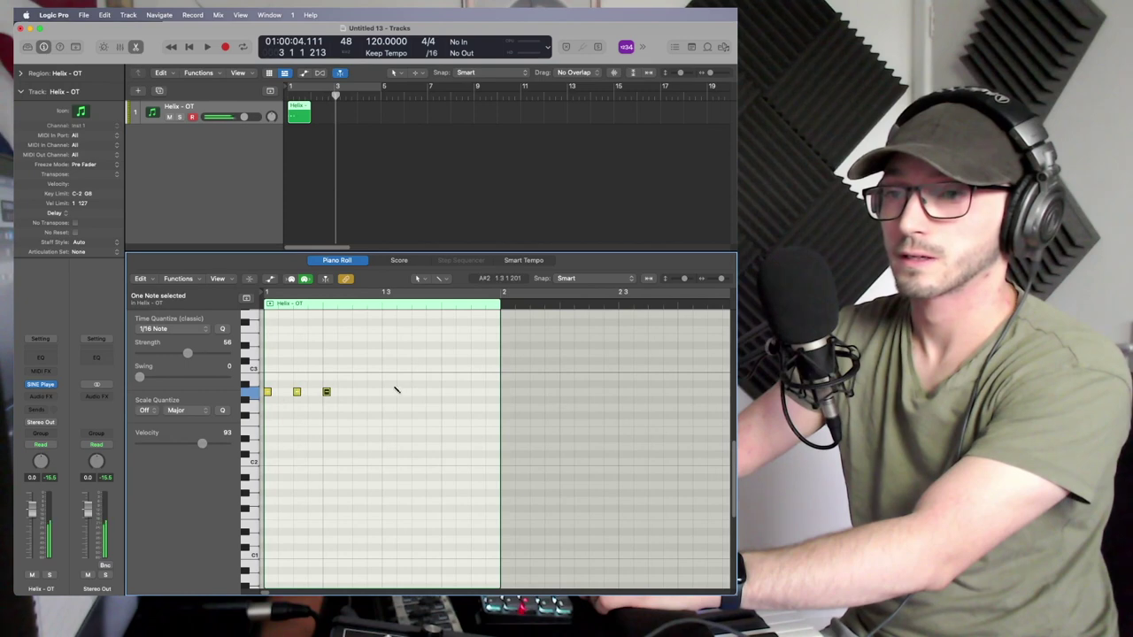
{"action": "left_click", "coordinate": [356, 393]}
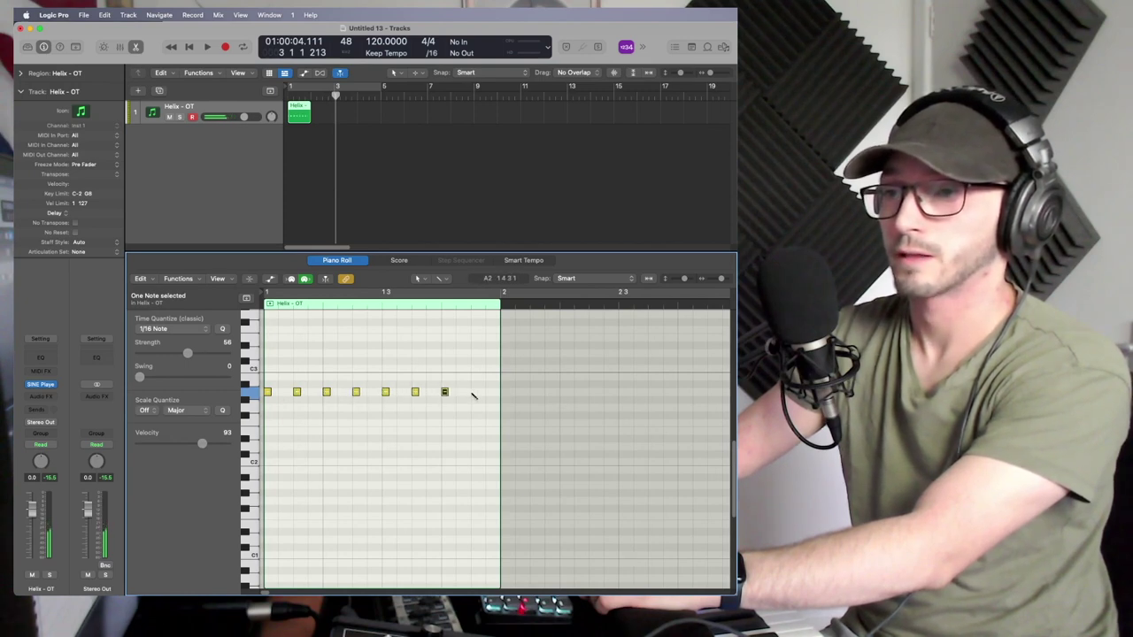
{"action": "left_click", "coordinate": [474, 392]}
{"action": "left_click", "coordinate": [206, 47]}
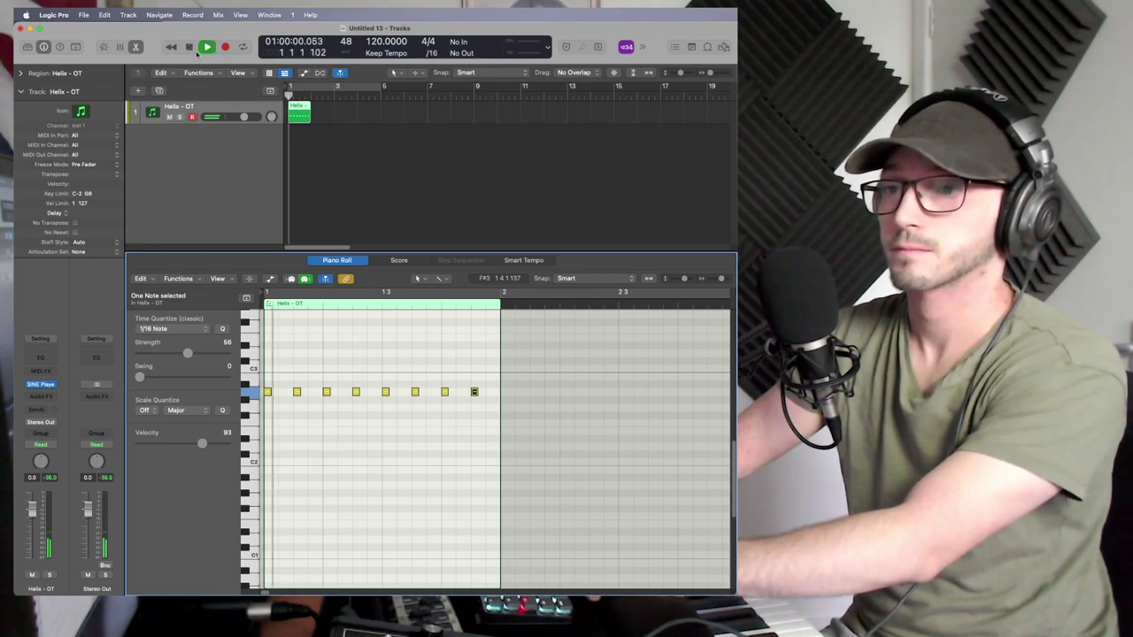
{"action": "key", "text": "space"}
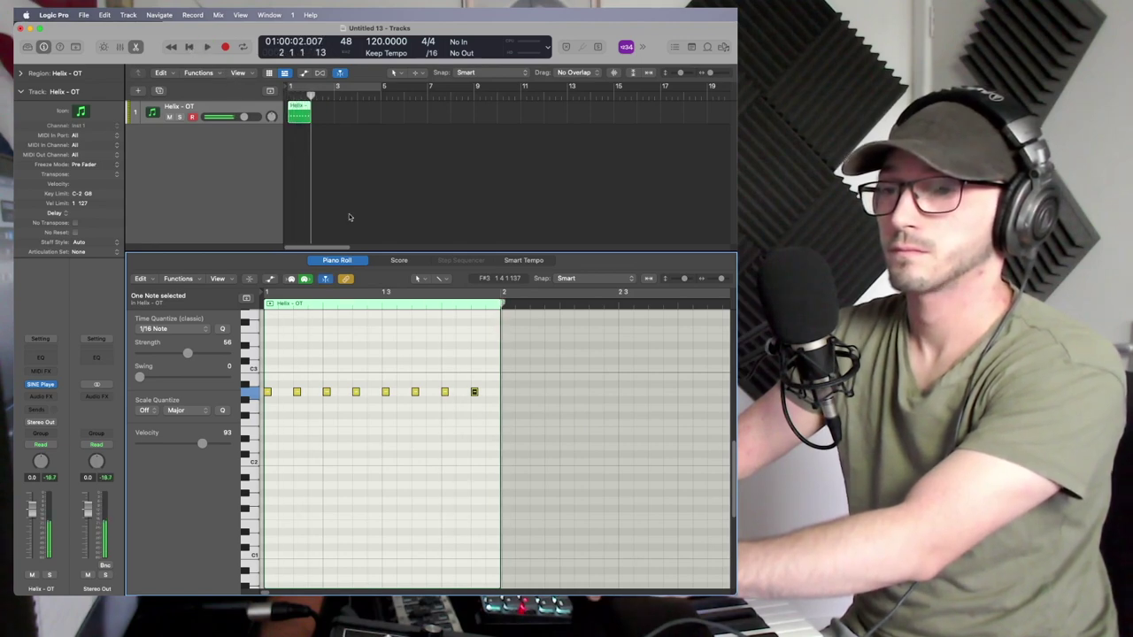
Copy the eight A2 notes down to D2 at the same positions in bar 1 and clear the selection.
{"action": "left_click", "coordinate": [331, 451]}
{"action": "key", "text": "super+Right"}
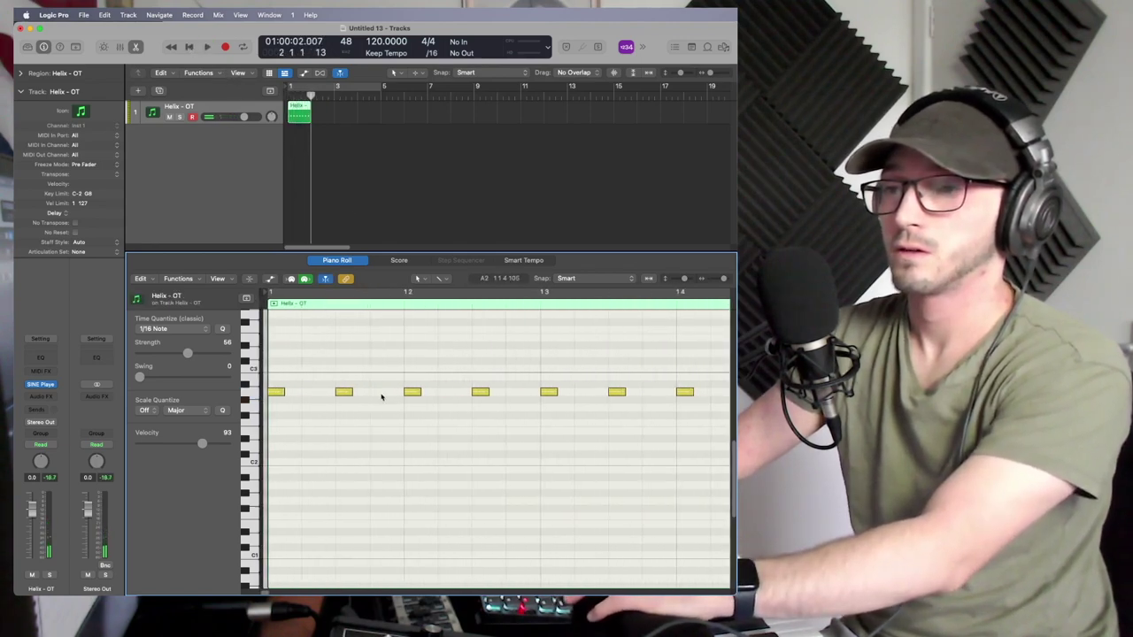
{"action": "key", "text": "super+Left"}
{"action": "key", "text": "super+Left"}
{"action": "left_click_drag", "start_coordinate": [481, 380], "coordinate": [268, 447]}
{"action": "left_click", "coordinate": [304, 422], "text": "ctrl+alt"}
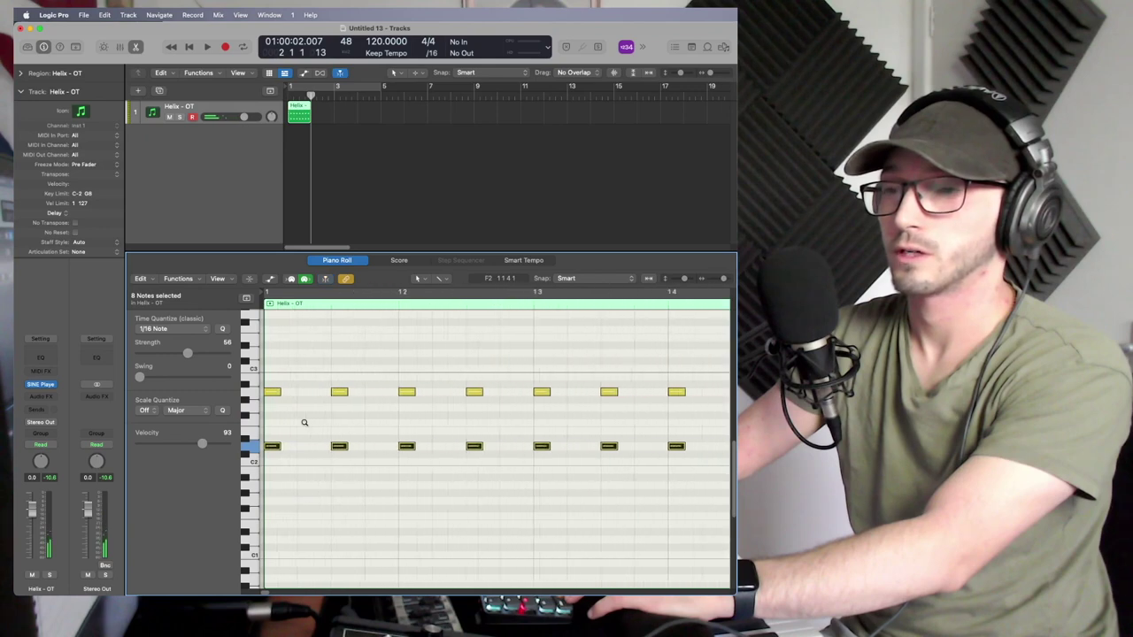
{"action": "left_click", "coordinate": [327, 437]}
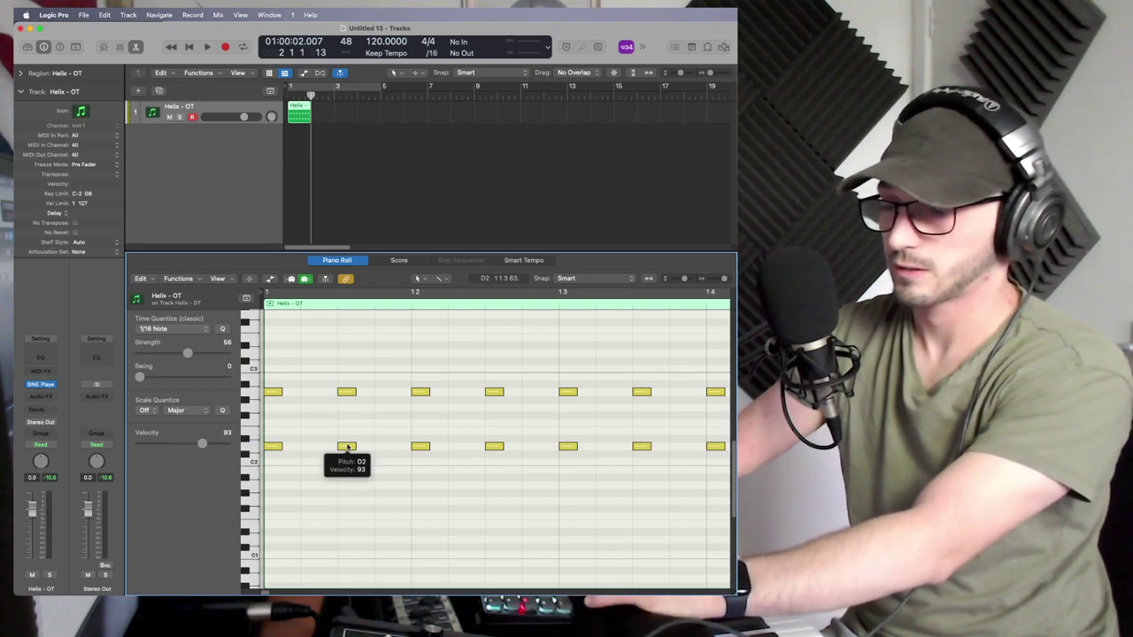
Set the velocity of the second D2 note to 75, the fourth D2 note to 82 and the fifth A2 note to 65.
{"action": "left_click_drag", "start_coordinate": [346, 448], "coordinate": [346, 469]}
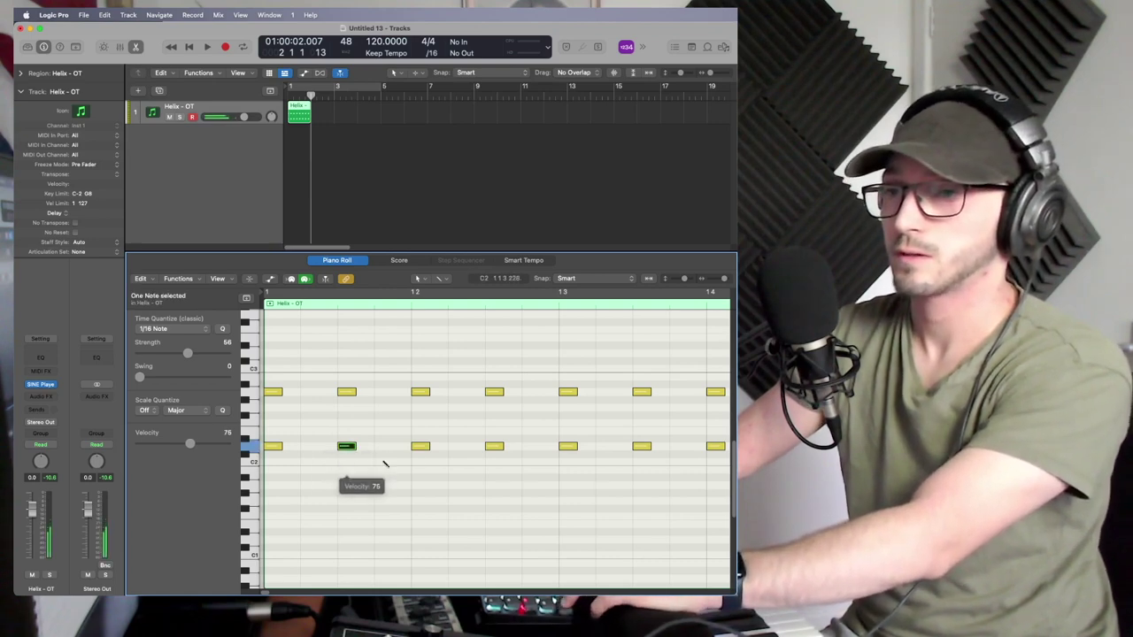
{"action": "left_click_drag", "start_coordinate": [494, 447], "coordinate": [495, 462]}
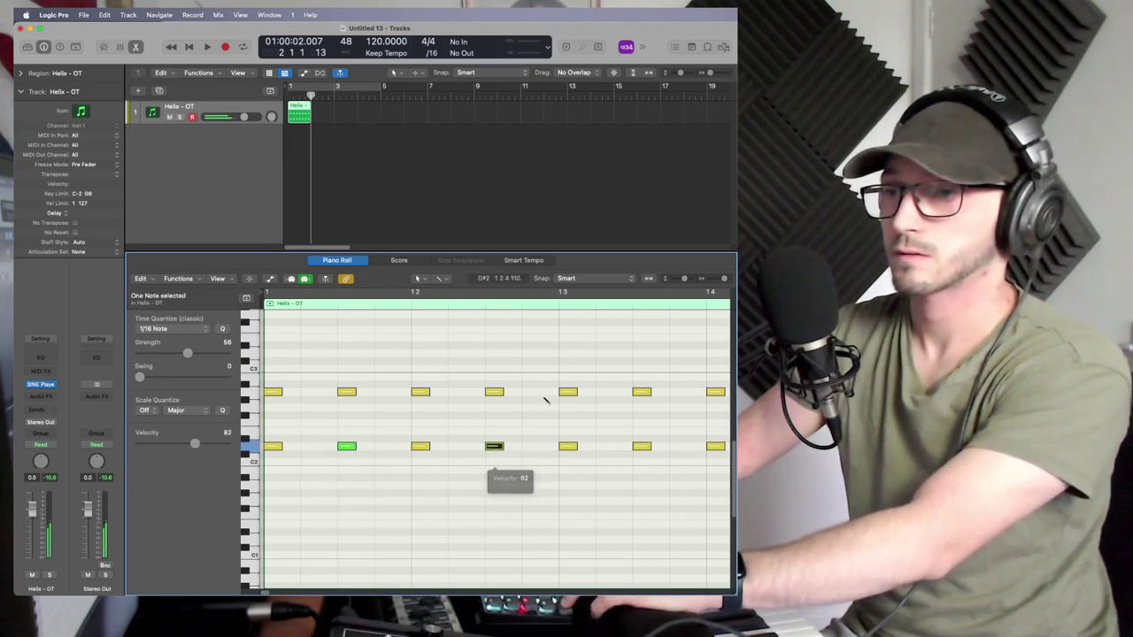
{"action": "left_click_drag", "start_coordinate": [567, 393], "coordinate": [548, 413]}
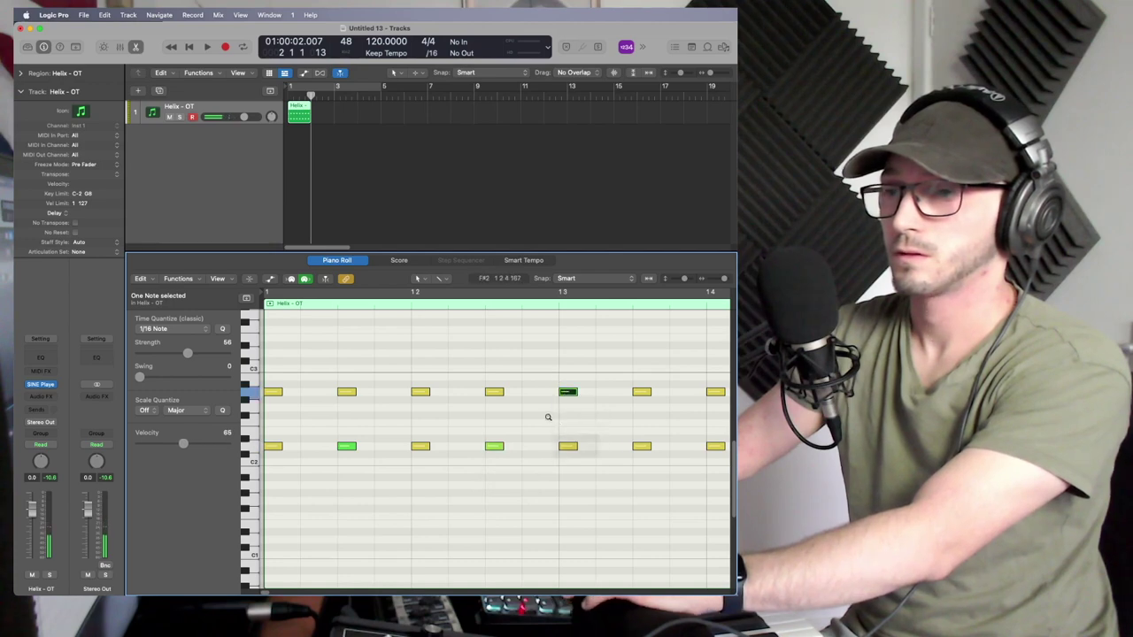
Lower the velocities of the sixth and seventh notes in both rows, with the sixth A2 at 42, and set the last D2 note to 71.
{"action": "key", "text": "super+Left"}
{"action": "key", "text": "Right"}
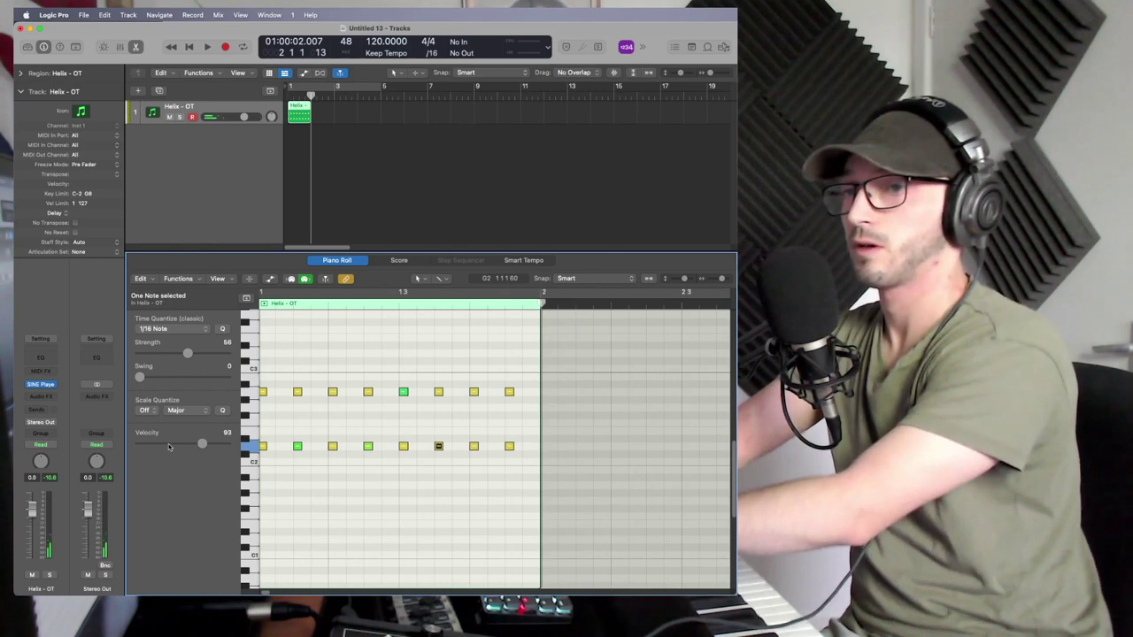
{"action": "key", "text": "Up"}
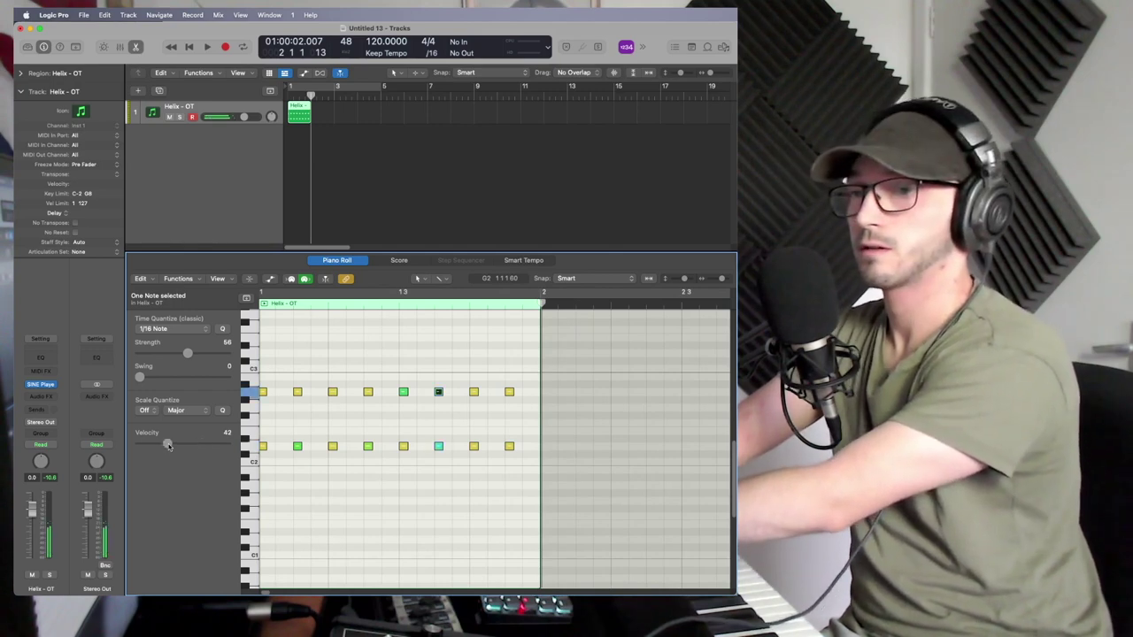
{"action": "key", "text": "Right"}
{"action": "key", "text": "Up"}
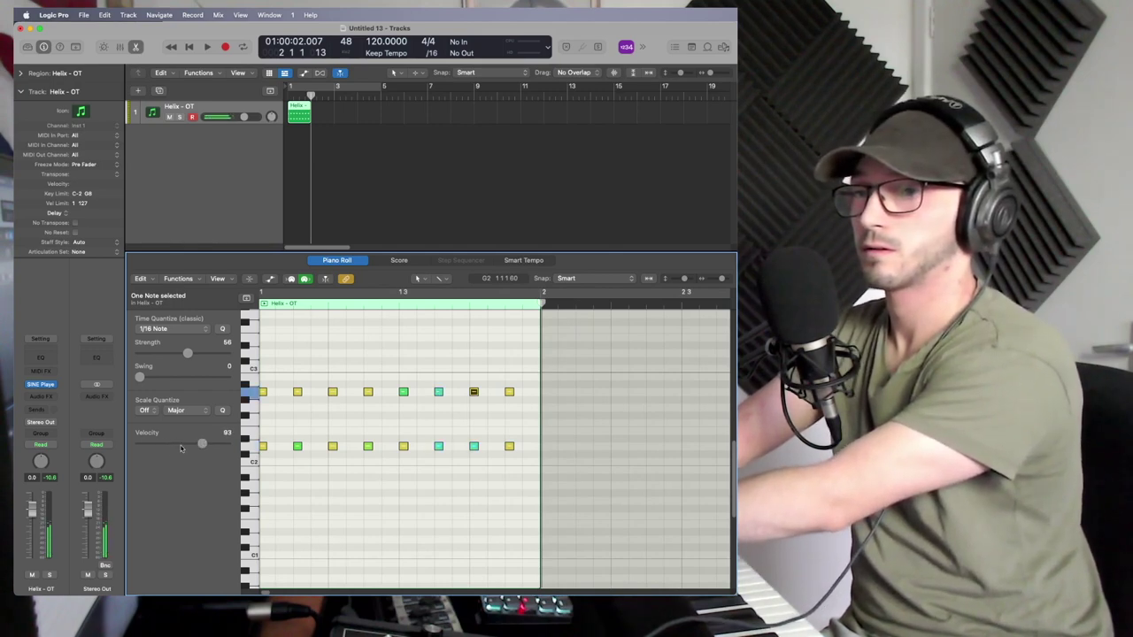
{"action": "key", "text": "Right"}
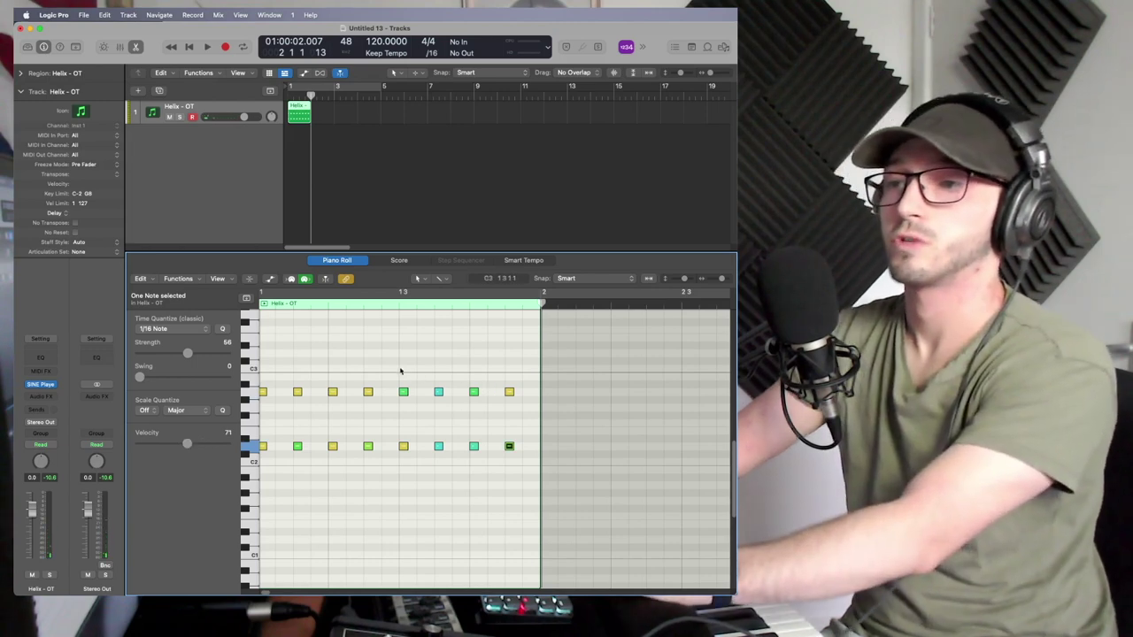
Accent the note pairs on beats 3 and 1, setting the first pair's velocity to 110, and play the region.
{"action": "left_click_drag", "start_coordinate": [399, 371], "coordinate": [405, 463]}
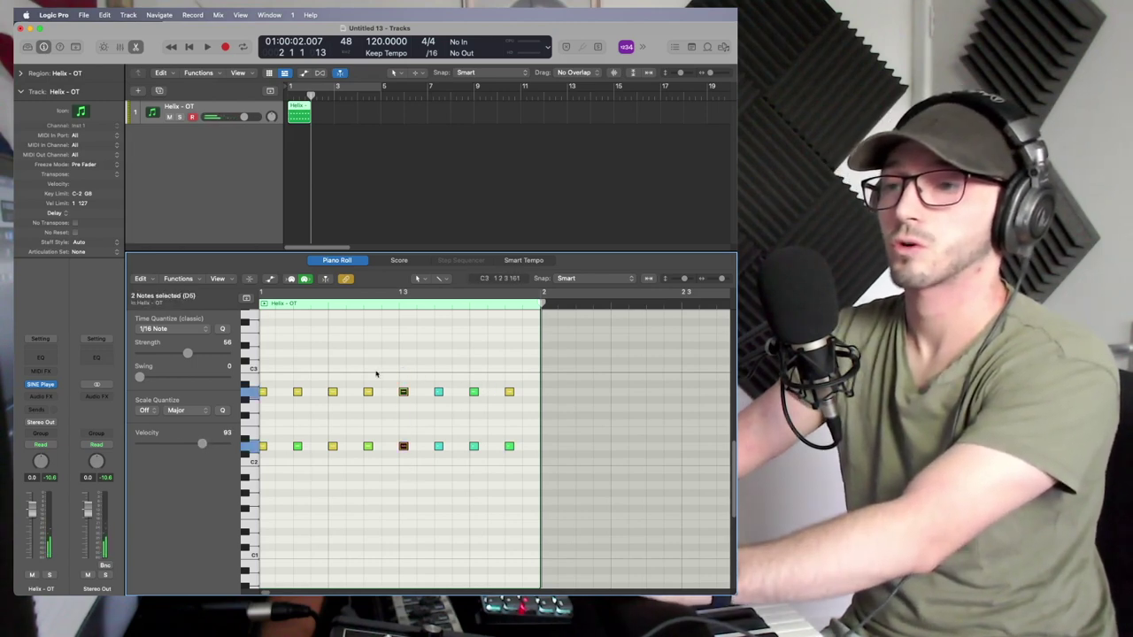
{"action": "scroll", "coordinate": [352, 371], "scroll_direction": "left", "scroll_amount": 1}
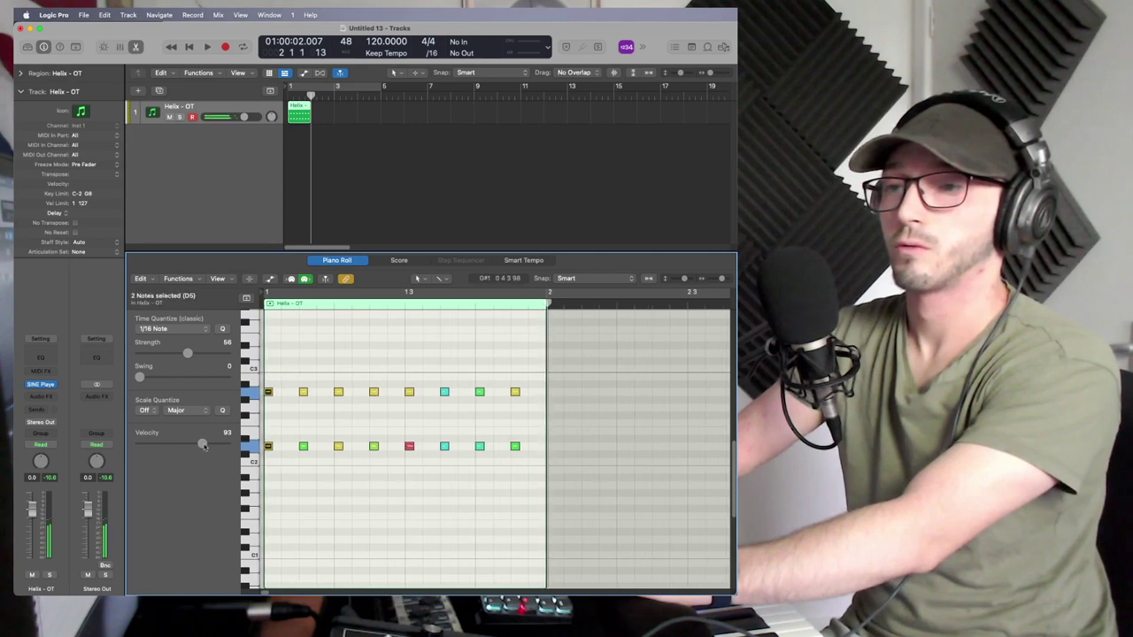
{"action": "left_click_drag", "start_coordinate": [216, 445], "coordinate": [213, 444]}
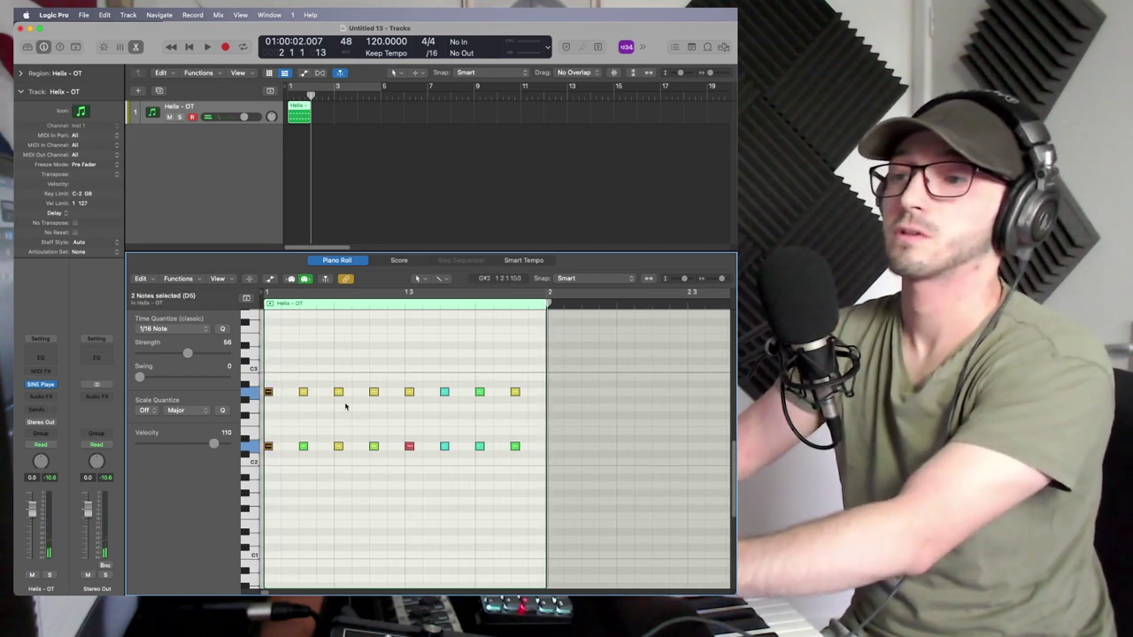
{"action": "left_click", "coordinate": [420, 404]}
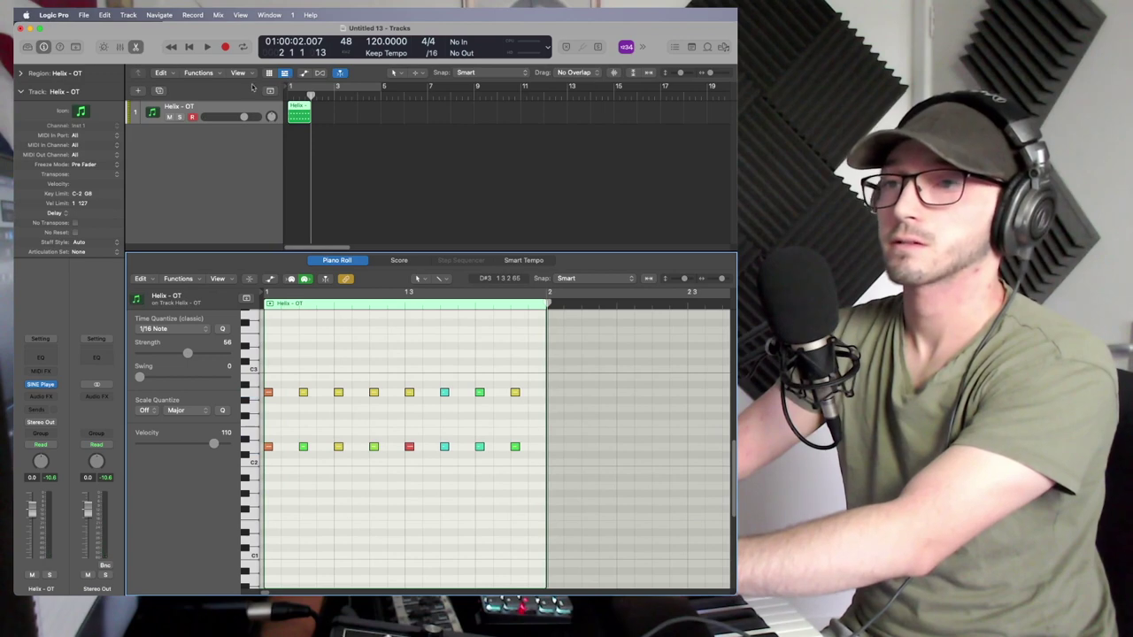
{"action": "left_click", "coordinate": [206, 46]}
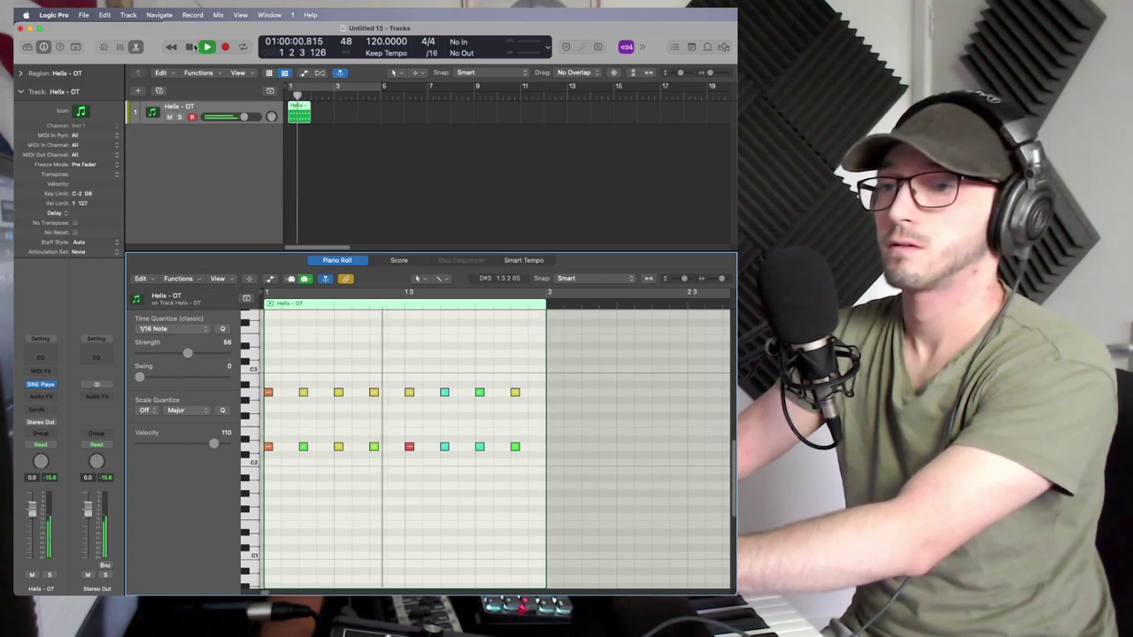
{"action": "key", "text": "space"}
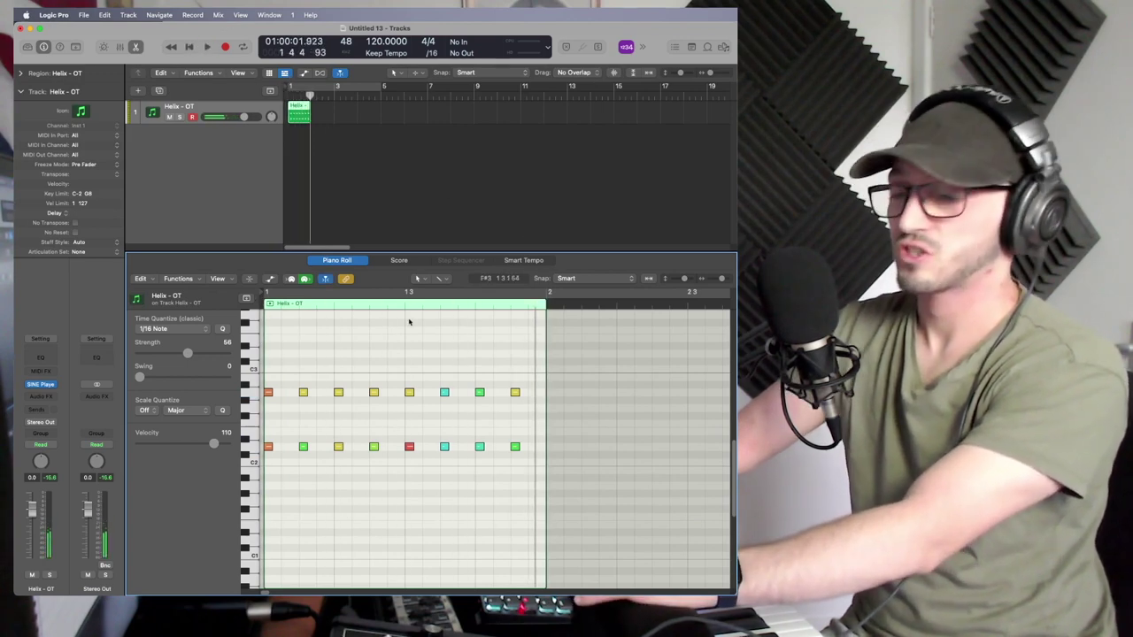
Shift the third A2 note slightly late, the fifth A2 note slightly early and the seventh D2 note 40 ticks late.
{"action": "left_click", "coordinate": [409, 319], "text": "ctrl+alt"}
{"action": "scroll", "coordinate": [458, 422], "scroll_direction": "up", "scroll_amount": 3}
{"action": "scroll", "coordinate": [458, 422], "scroll_direction": "left", "scroll_amount": 3}
{"action": "scroll", "coordinate": [456, 423], "scroll_direction": "down", "scroll_amount": 8}
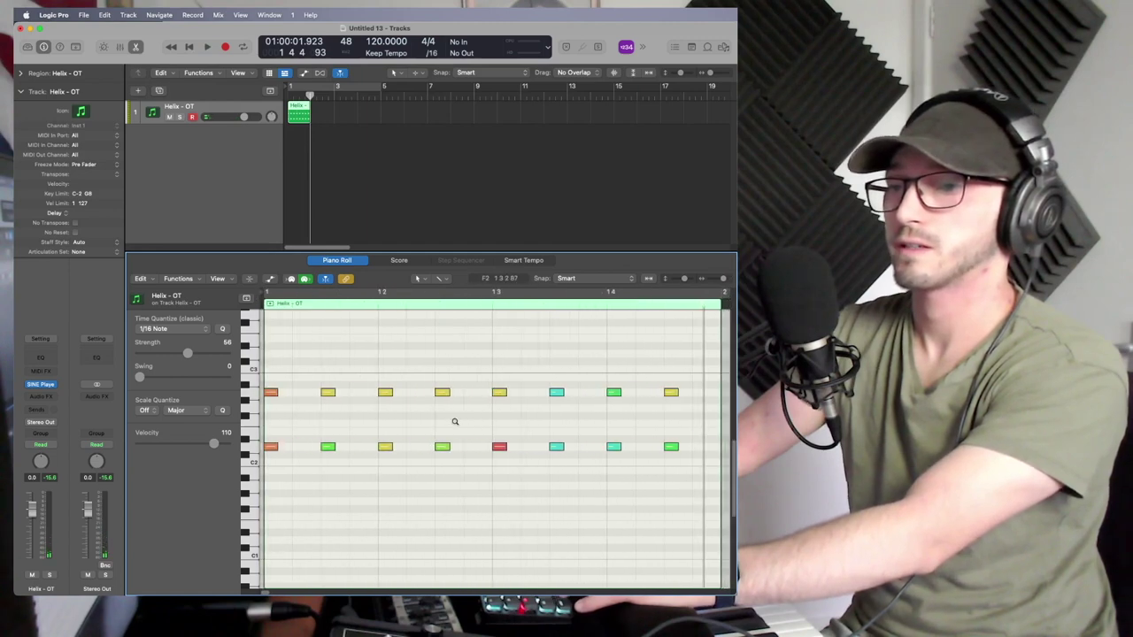
{"action": "scroll", "coordinate": [454, 424], "scroll_direction": "right", "scroll_amount": 1}
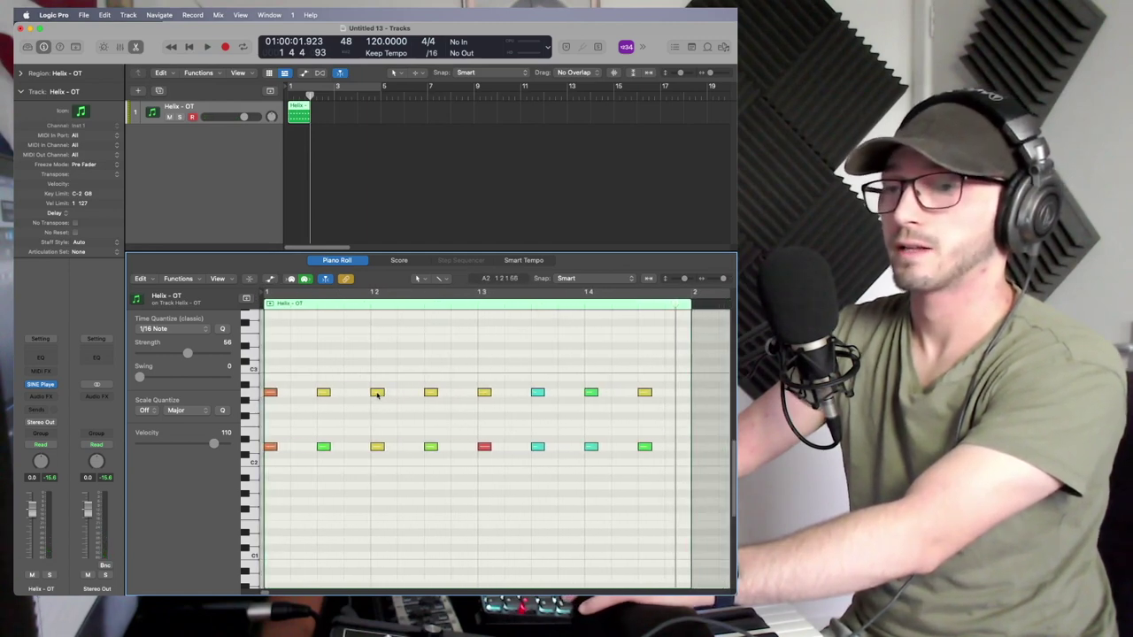
{"action": "left_click_drag", "start_coordinate": [377, 394], "coordinate": [382, 395]}
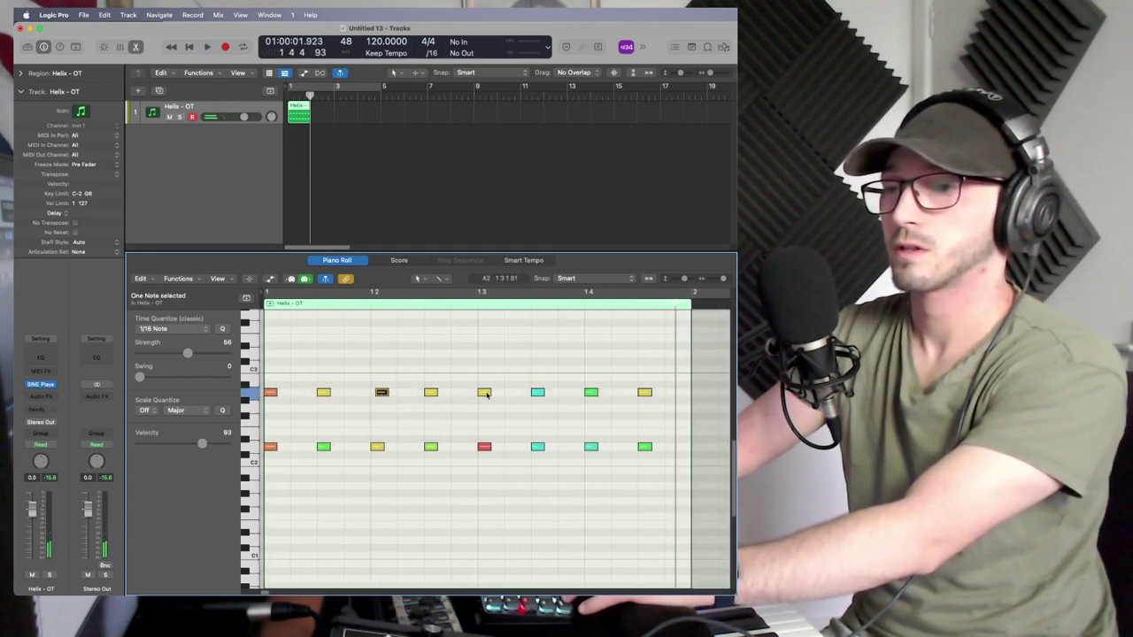
{"action": "left_click_drag", "start_coordinate": [486, 395], "coordinate": [481, 395]}
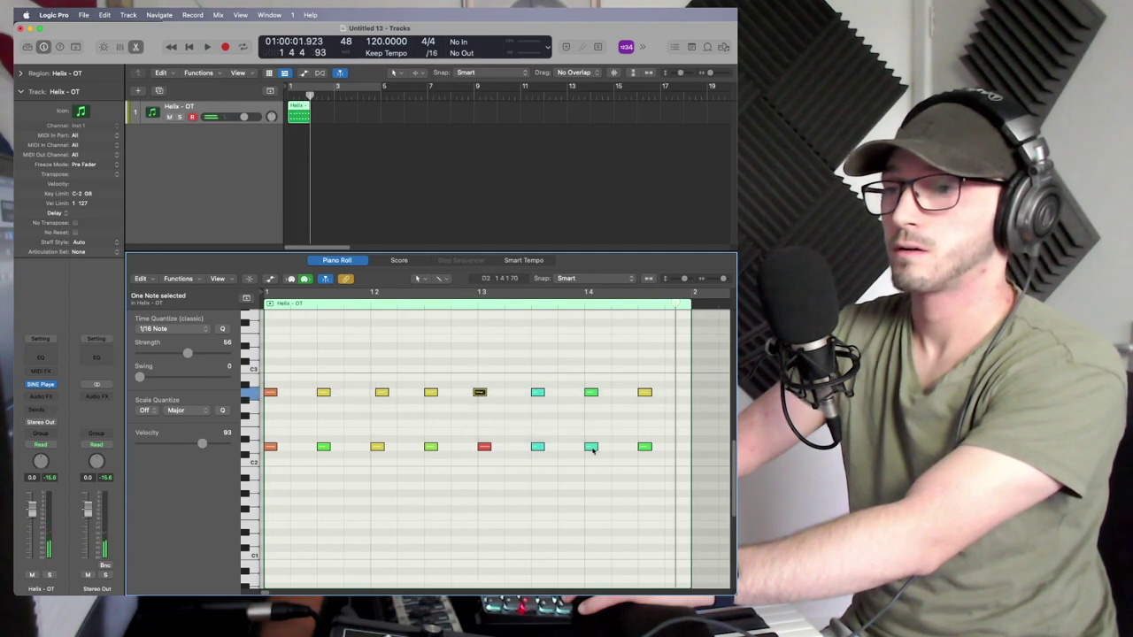
{"action": "left_click_drag", "start_coordinate": [592, 449], "coordinate": [596, 450]}
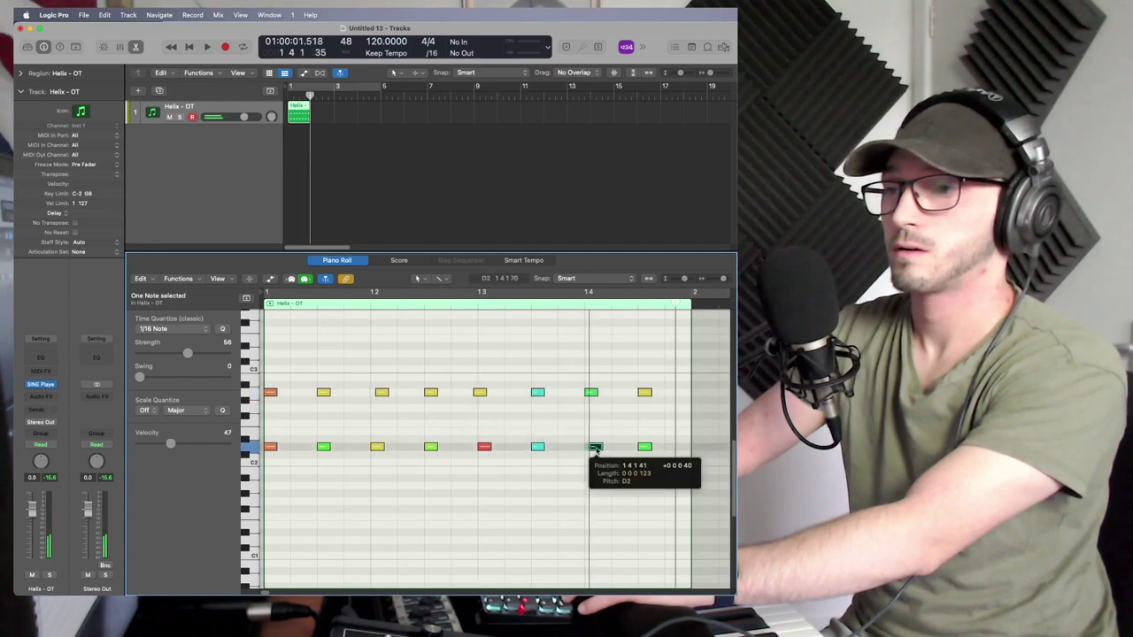
Play the region from the start to hear the note timing against the varied velocities.
{"action": "left_click", "coordinate": [189, 47]}
{"action": "key", "text": "space"}
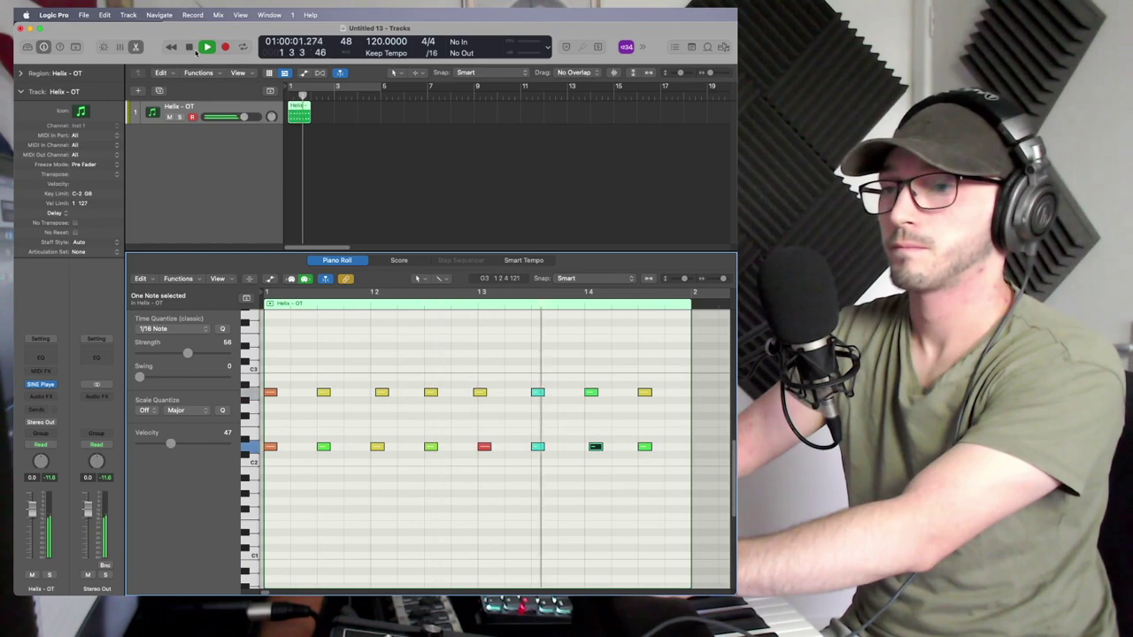
{"action": "key", "text": "space"}
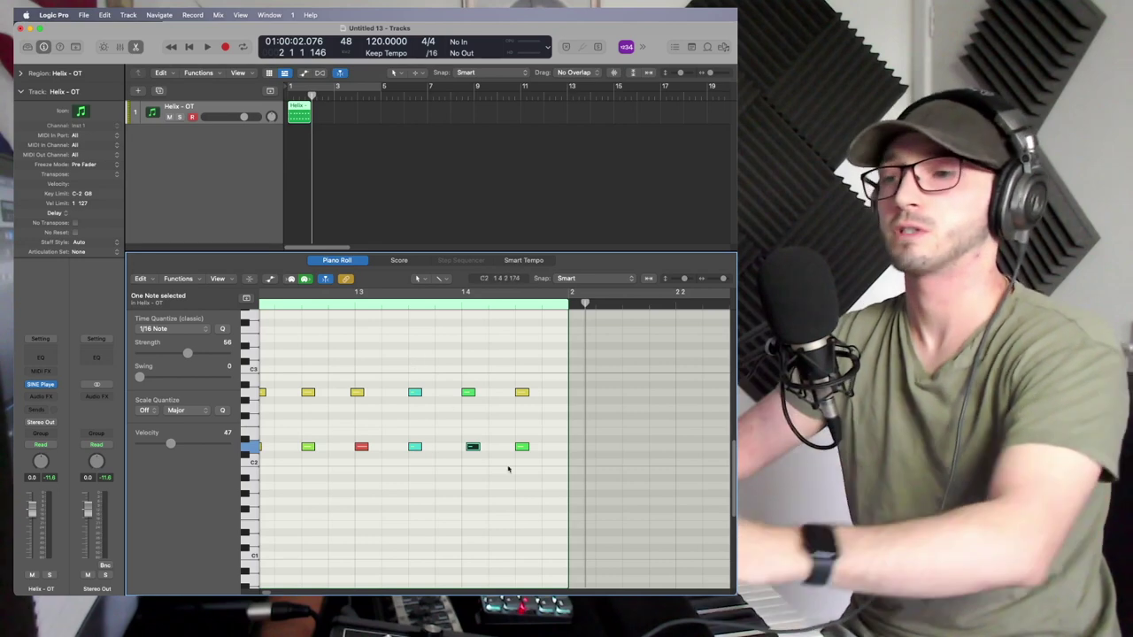
Try copying the whole A2 row up to D3 as a third voice, and delete the copies.
{"action": "scroll", "coordinate": [508, 469], "scroll_direction": "down", "scroll_amount": 3}
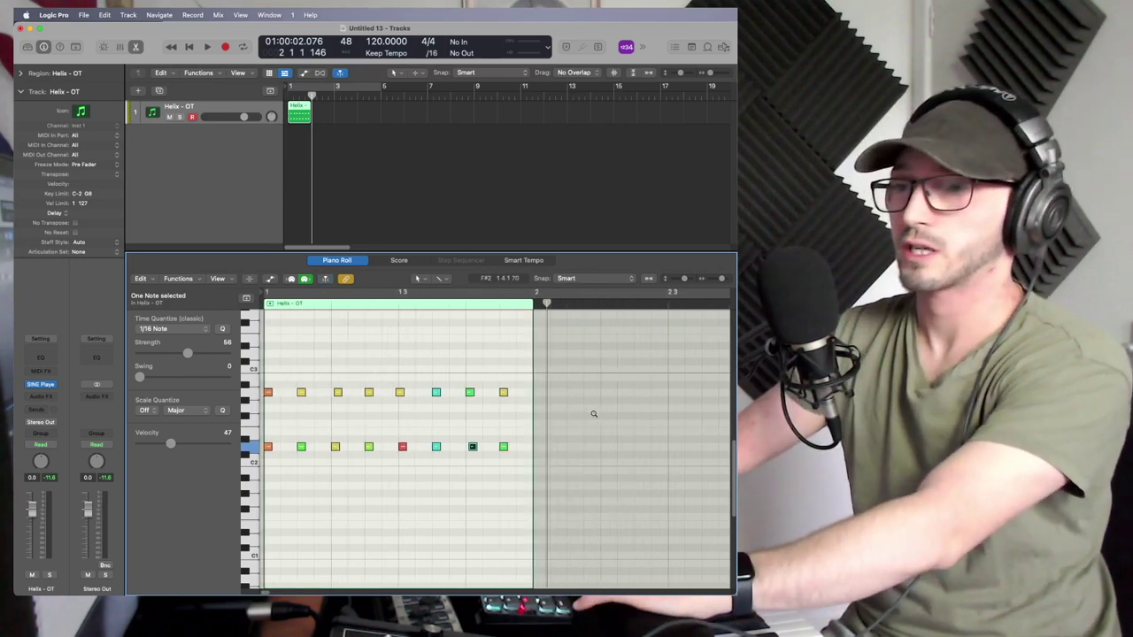
{"action": "left_click_drag", "start_coordinate": [523, 375], "coordinate": [264, 416]}
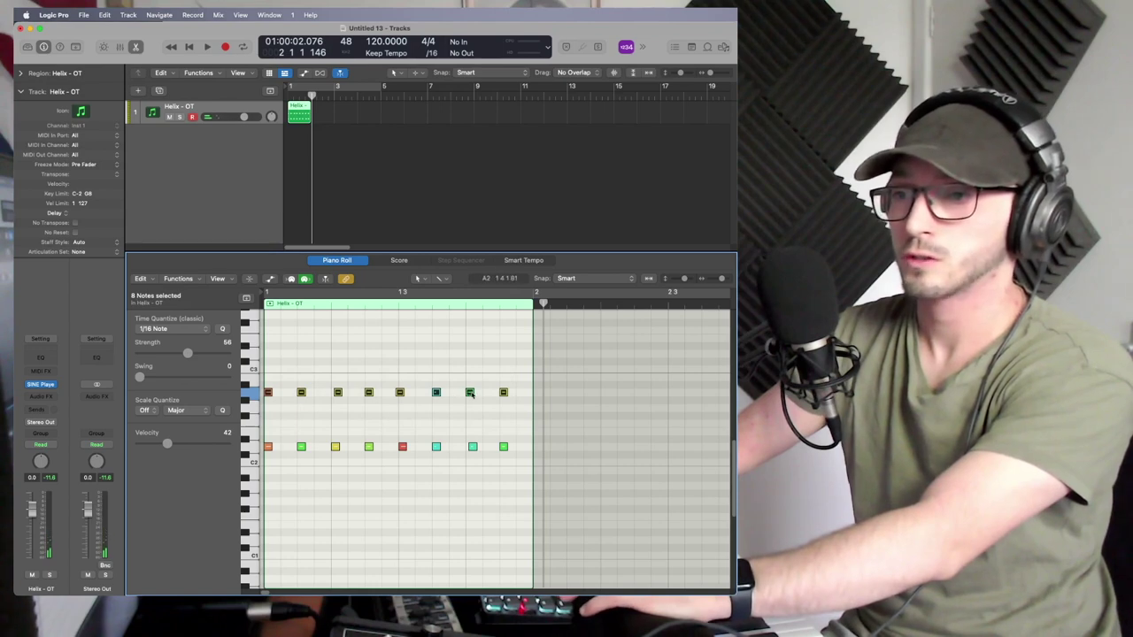
{"action": "left_click_drag", "start_coordinate": [472, 394], "coordinate": [469, 354]}
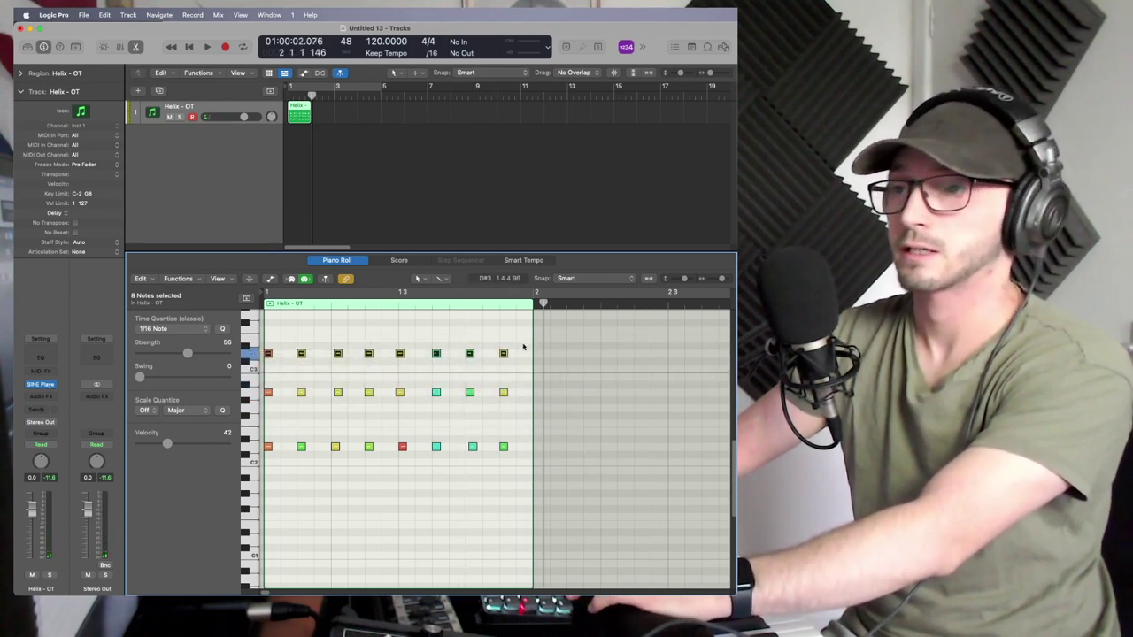
{"action": "key", "text": "BackSpace"}
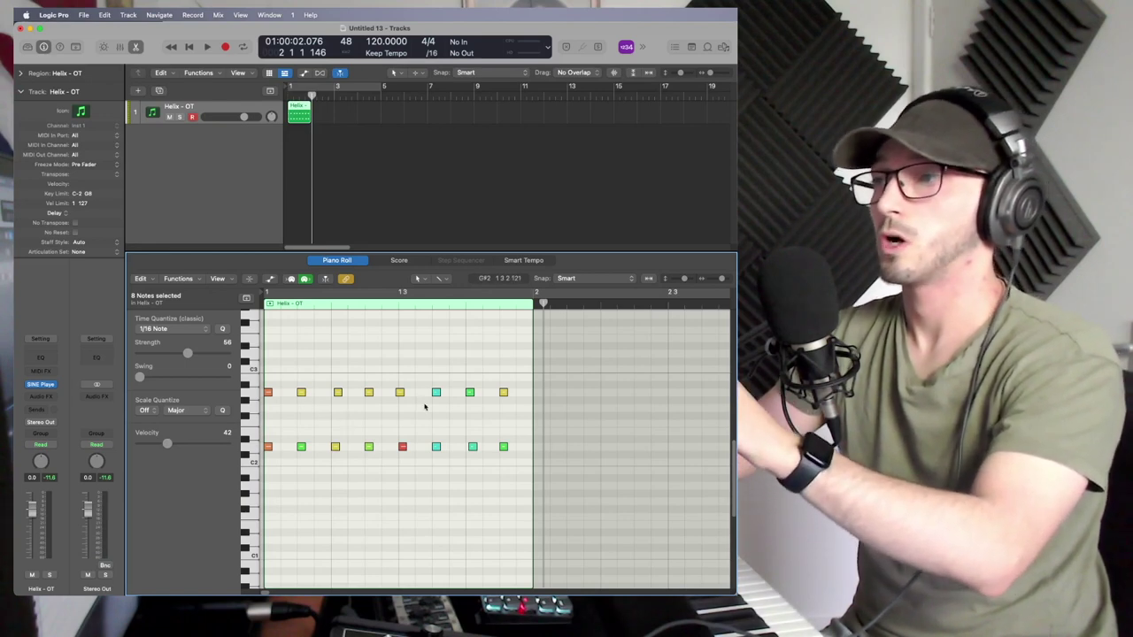
Switch the Whole String Ensemble to the Sustains articulation in SINE Player, view its mixer channels and close the plug-in.
{"action": "left_click", "coordinate": [40, 386]}
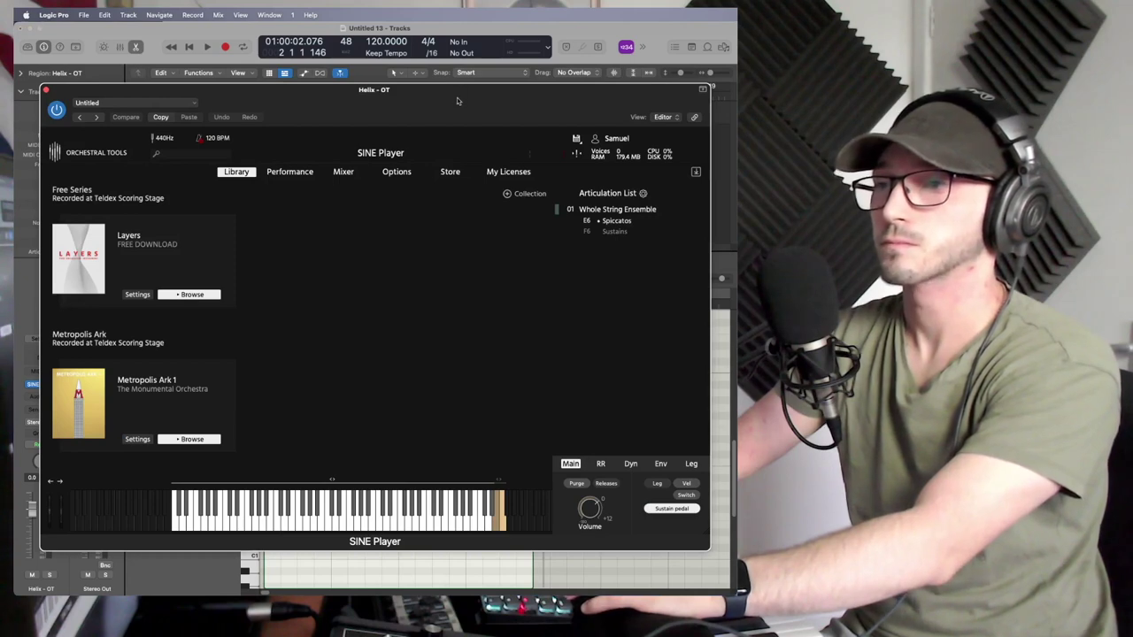
{"action": "left_click", "coordinate": [630, 233]}
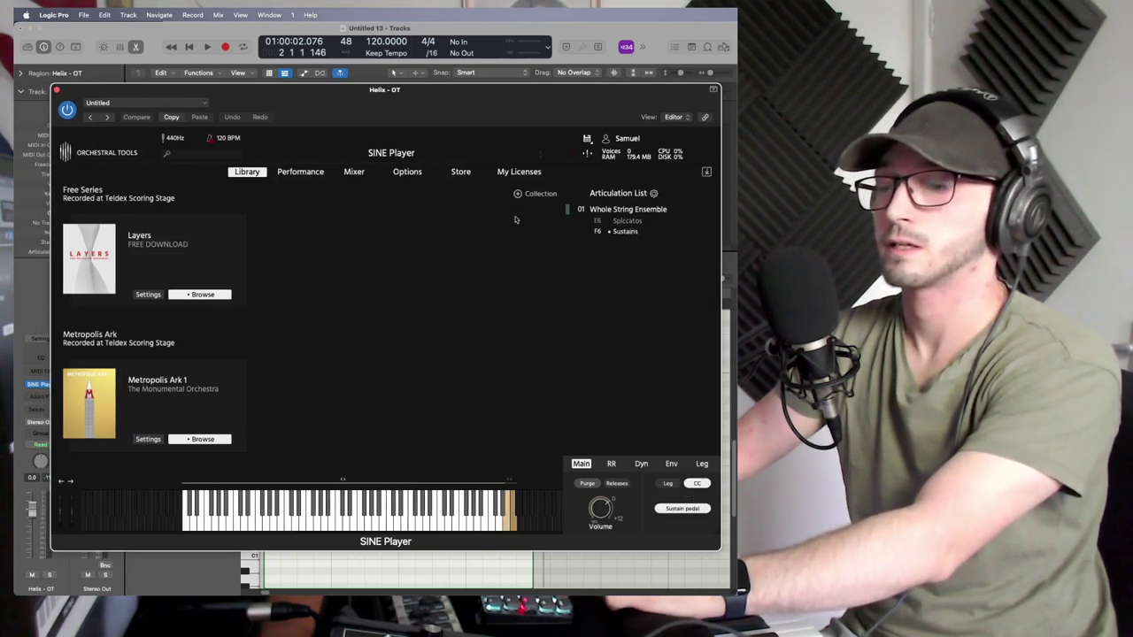
{"action": "left_click", "coordinate": [355, 171]}
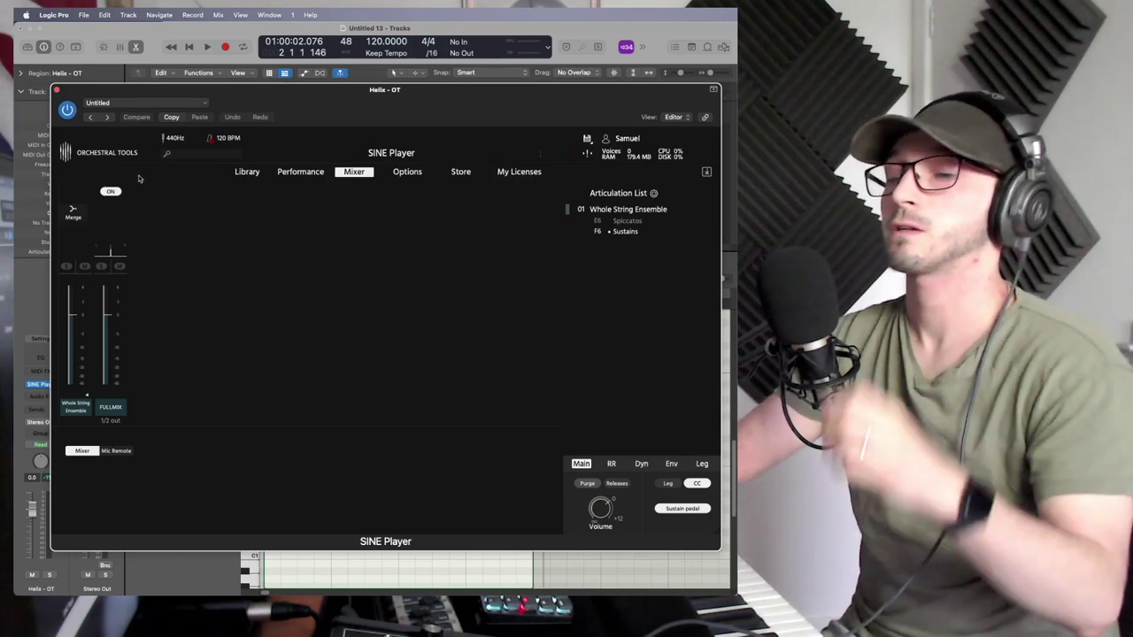
{"action": "left_click", "coordinate": [57, 90]}
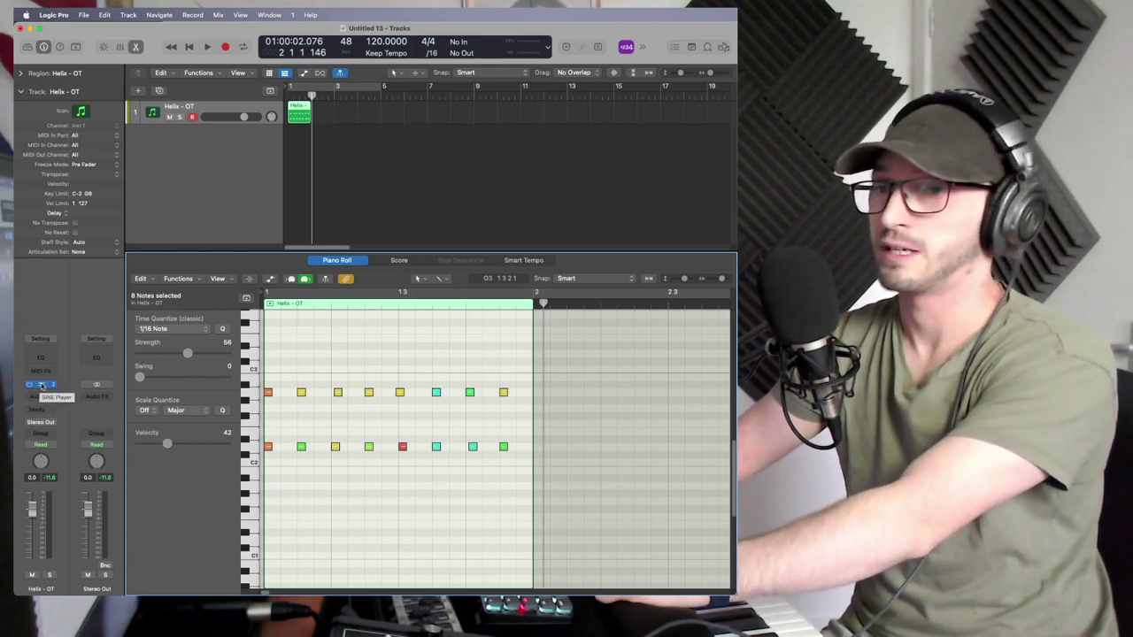
Reopen SINE Player to examine its mixer channels, close it and deselect the Helix - OT region.
{"action": "left_click", "coordinate": [40, 386]}
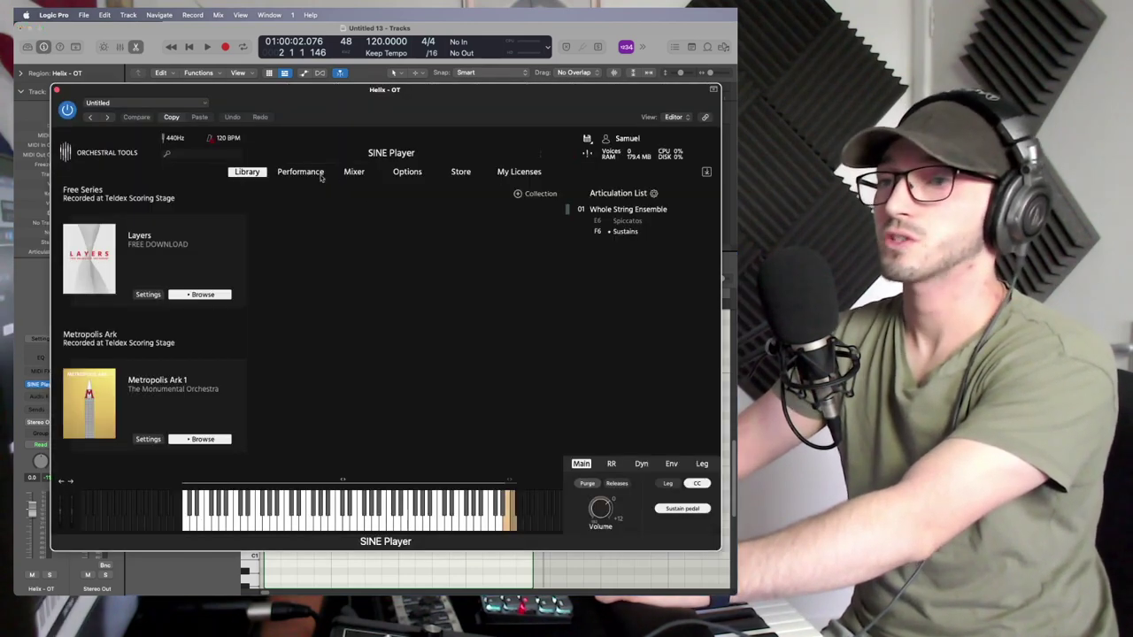
{"action": "left_click", "coordinate": [354, 172]}
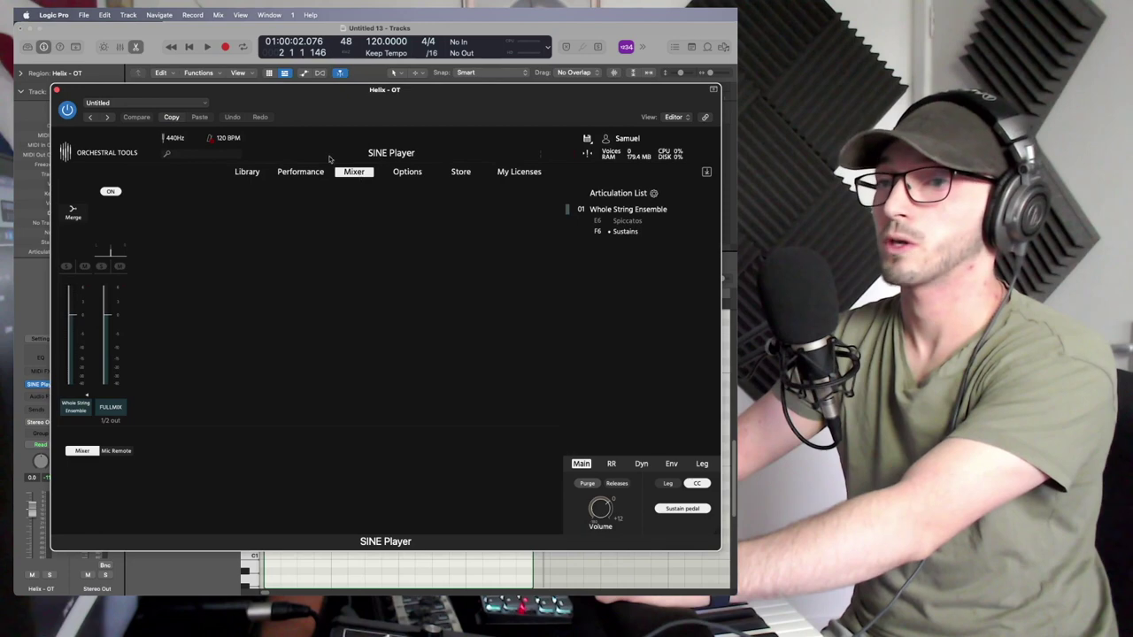
{"action": "left_click", "coordinate": [57, 90]}
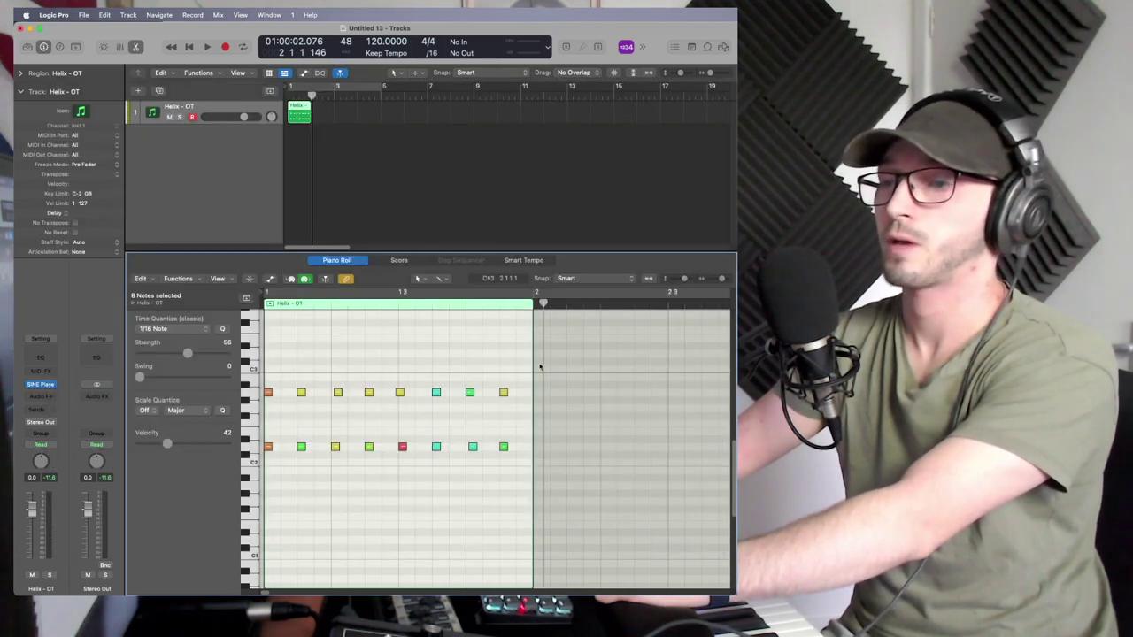
{"action": "left_click", "coordinate": [342, 121]}
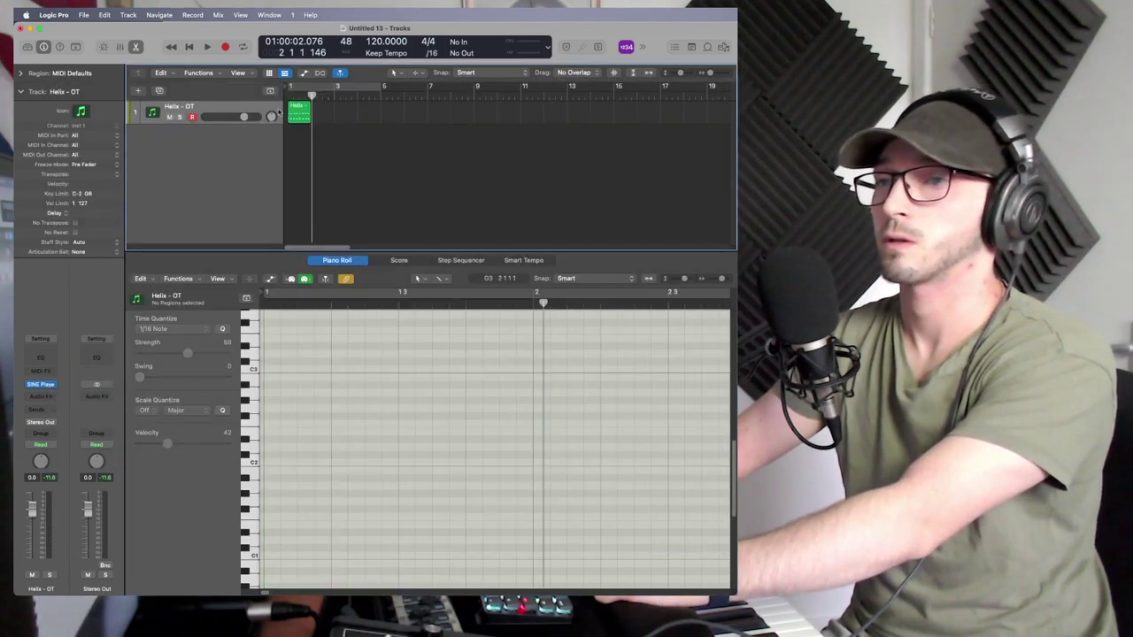
Delete the existing Helix - OT region from the track.
{"action": "left_click", "coordinate": [299, 112]}
{"action": "key", "text": "Delete"}
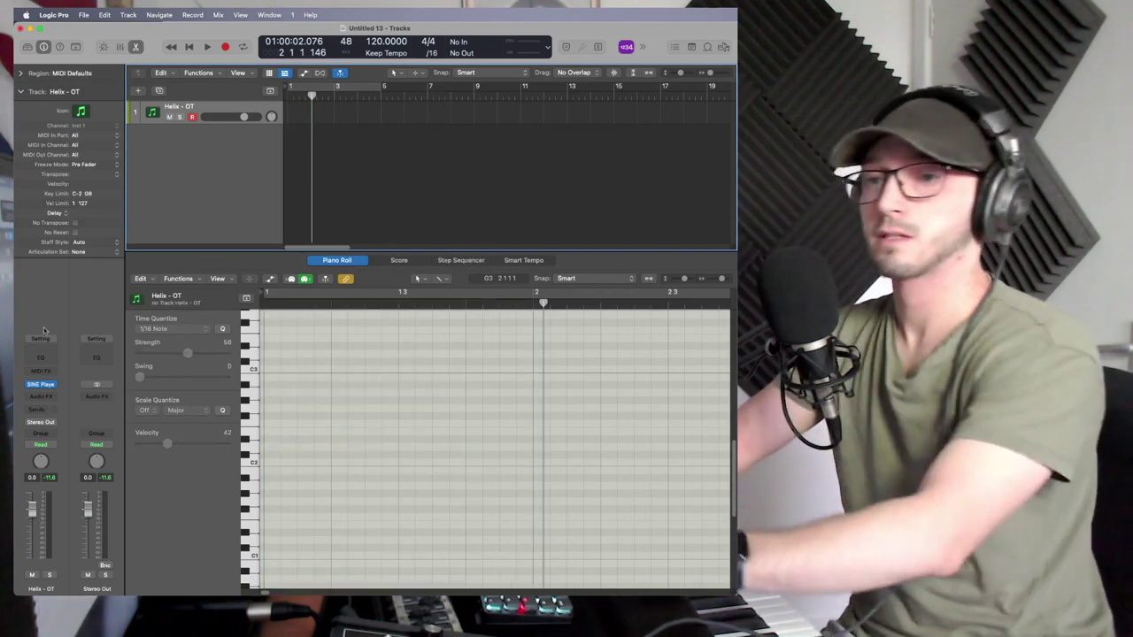
Set the Switch Mode to Poly on SINE Player's Performance page, view the dynamics settings and close the plug-in.
{"action": "left_click", "coordinate": [43, 386]}
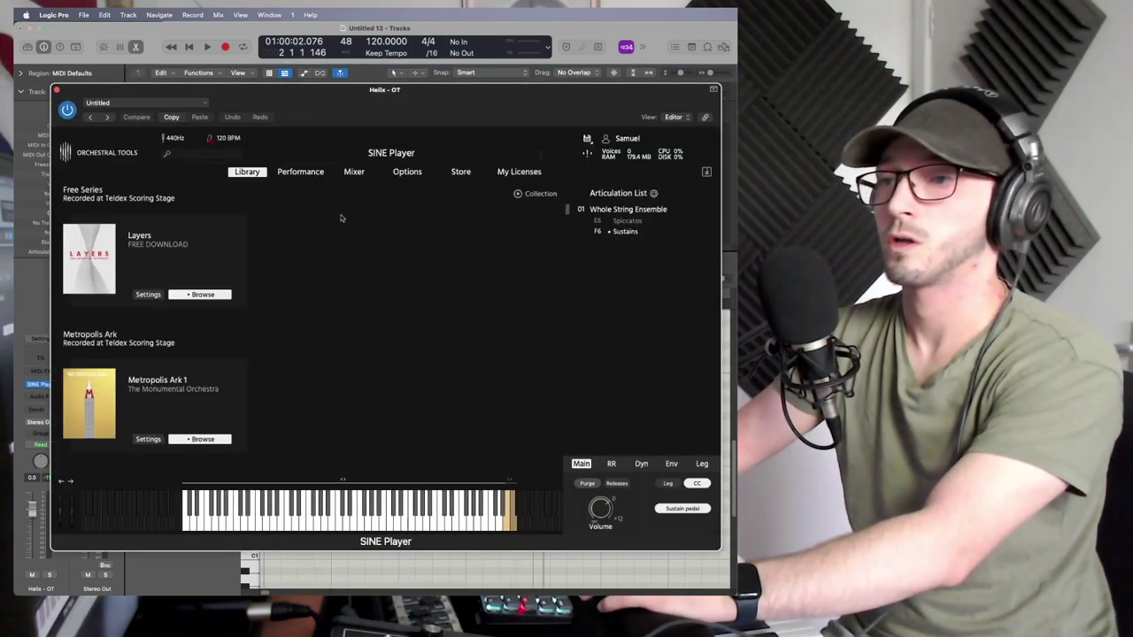
{"action": "left_click", "coordinate": [301, 173]}
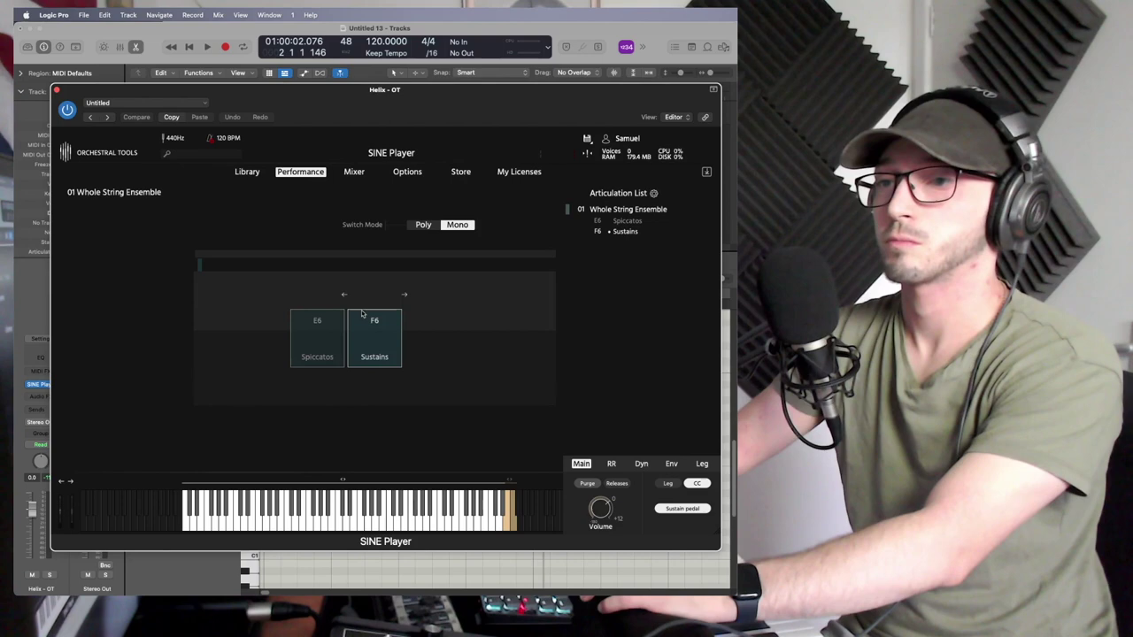
{"action": "left_click", "coordinate": [417, 226]}
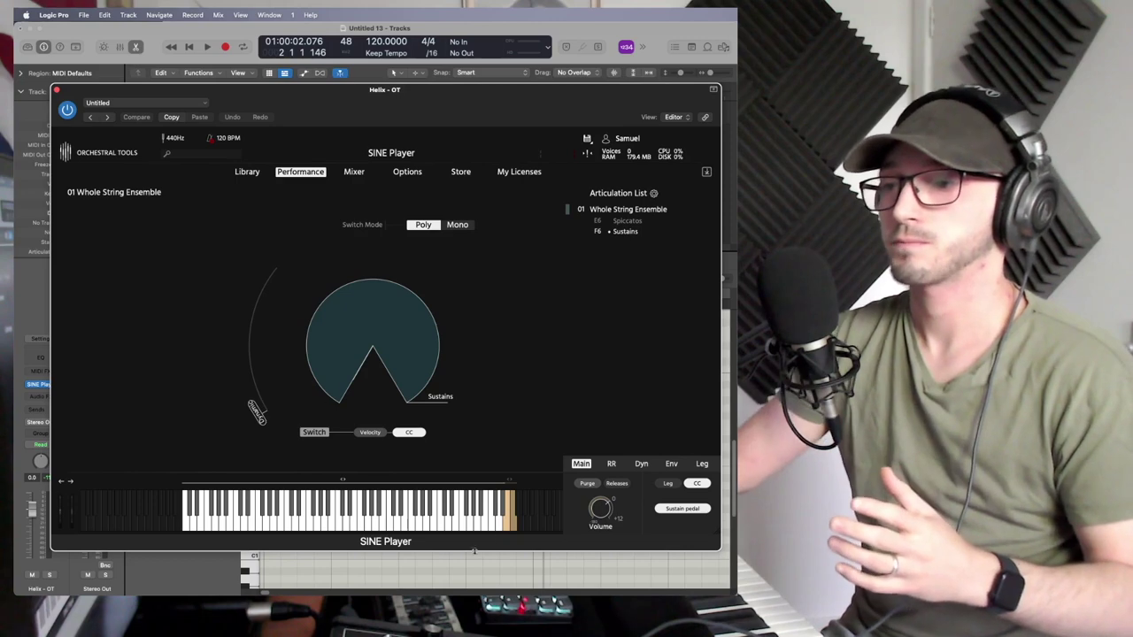
{"action": "left_click", "coordinate": [642, 464]}
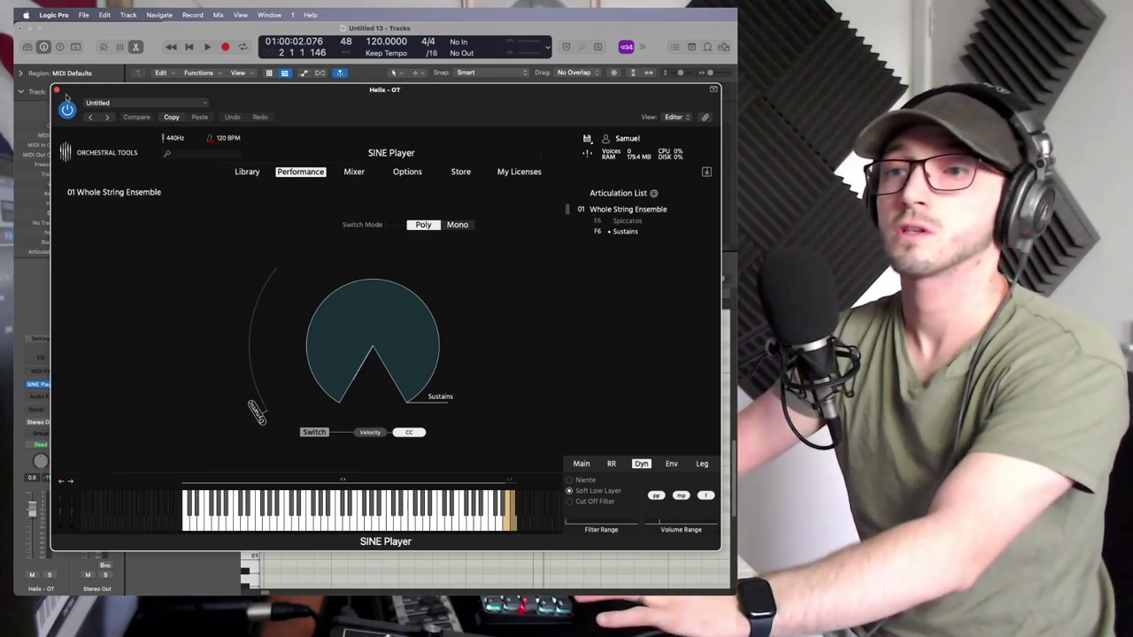
{"action": "left_click_drag", "start_coordinate": [302, 93], "coordinate": [416, 194]}
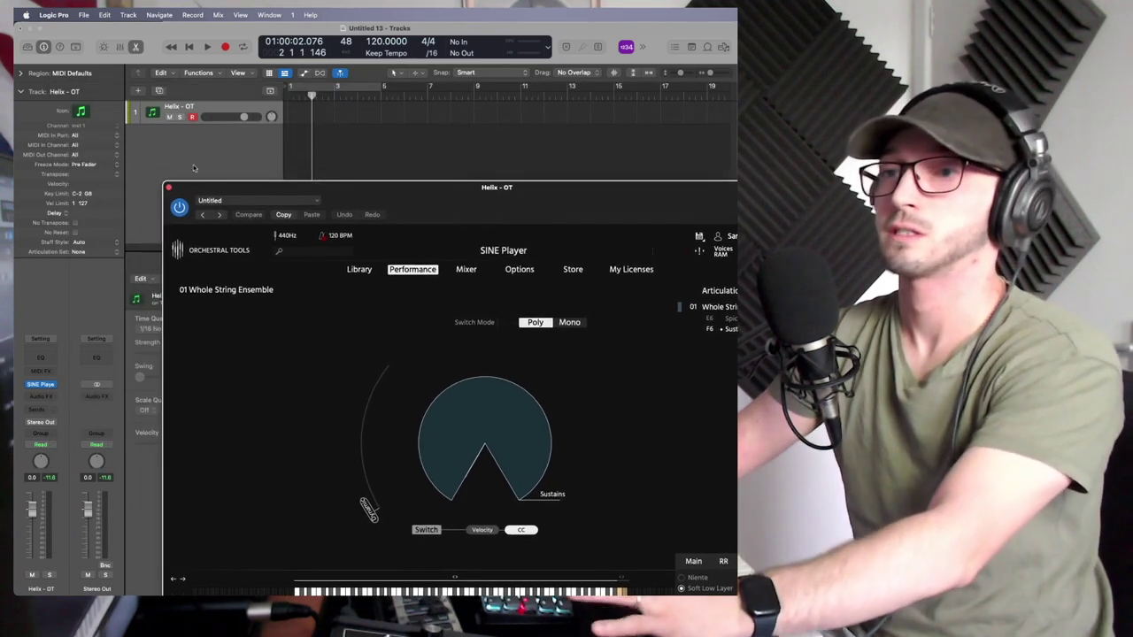
{"action": "key", "text": "super+w"}
Create an empty MIDI region at bar 1 of the Helix - OT track and extend it to about six bars.
{"action": "right_click", "coordinate": [302, 119]}
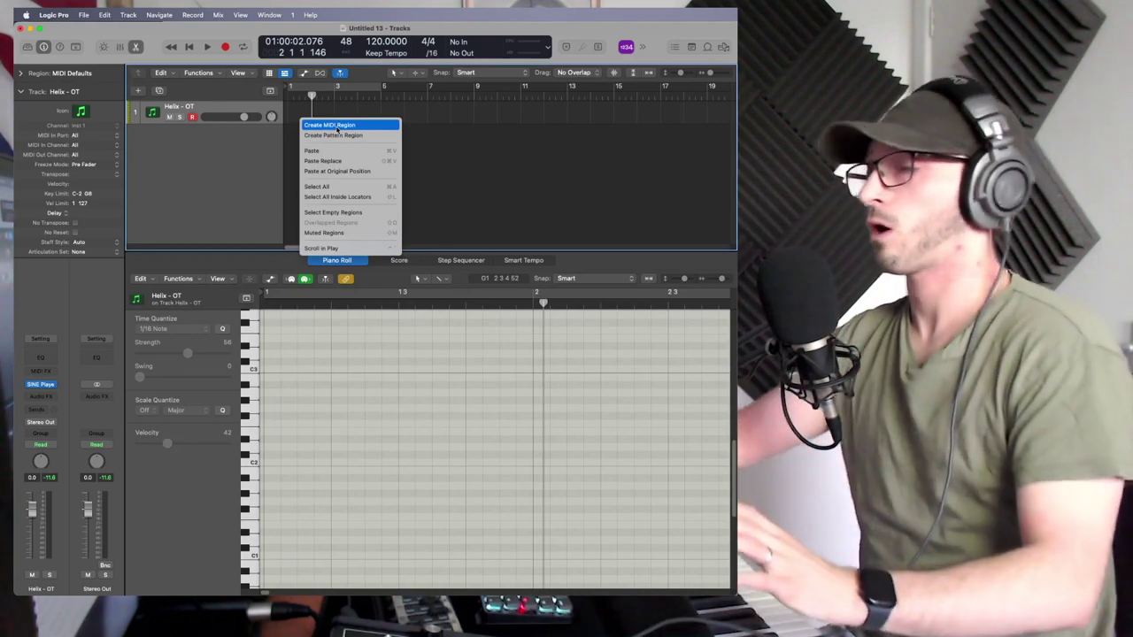
{"action": "left_click", "coordinate": [338, 125]}
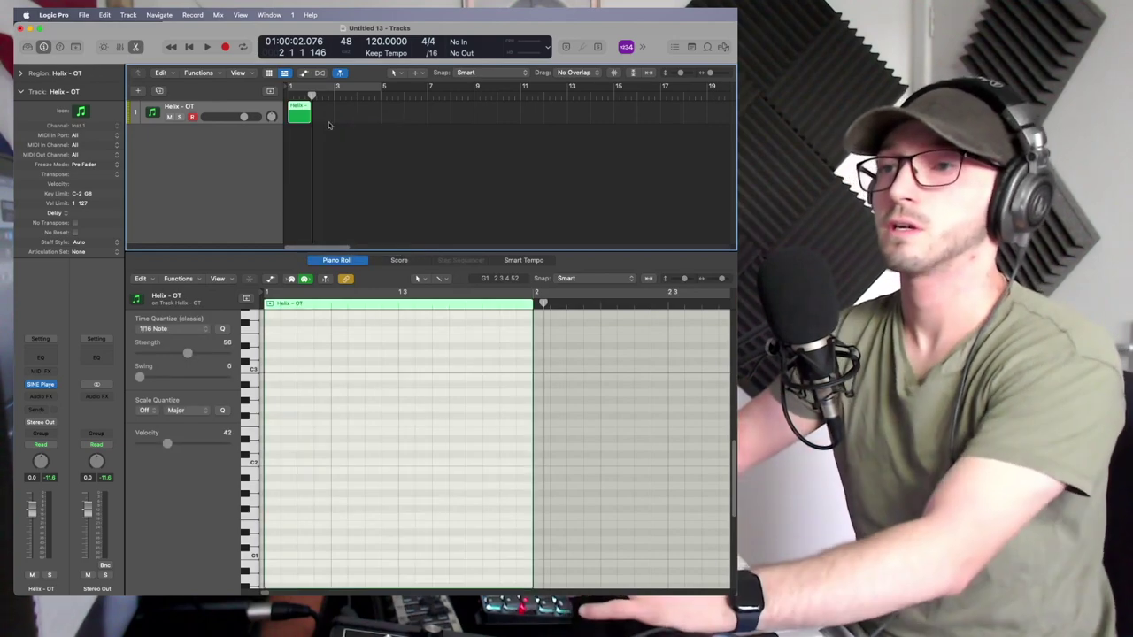
{"action": "left_click_drag", "start_coordinate": [313, 113], "coordinate": [433, 118]}
{"action": "key", "text": "z"}
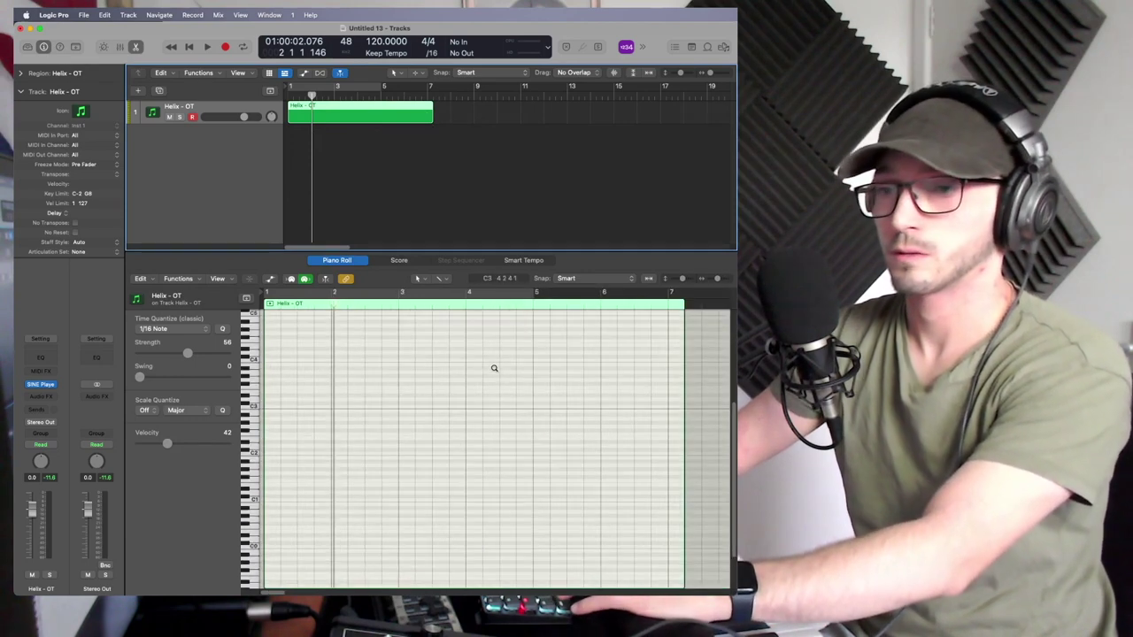
Draw a D3 note in the Piano Roll and stretch it to fill the whole of bar 1.
{"action": "left_click", "coordinate": [274, 400]}
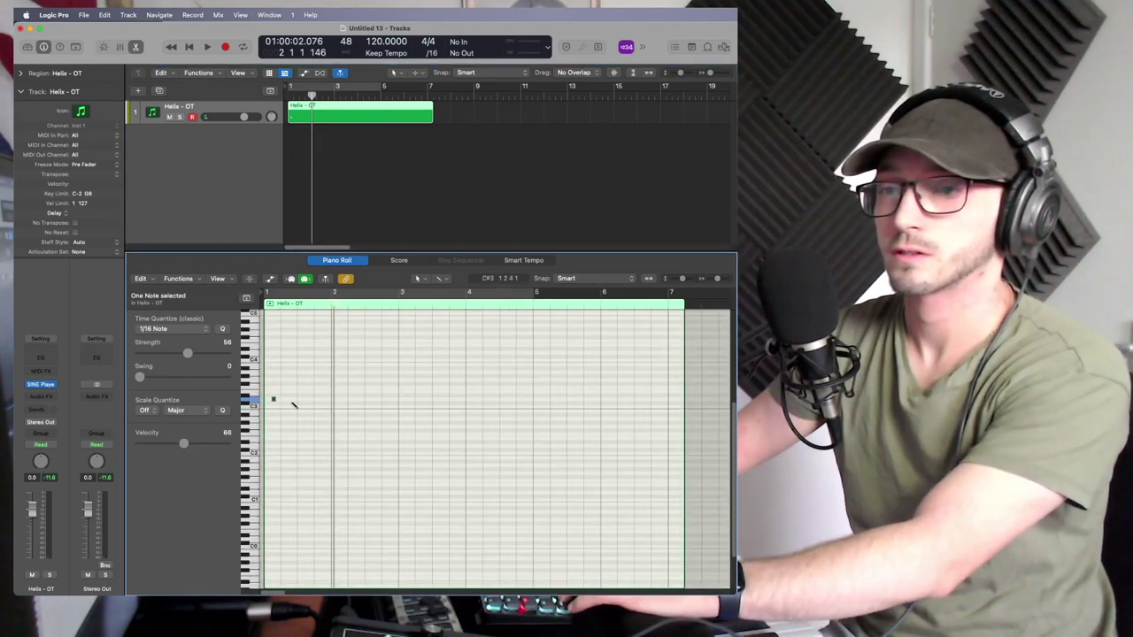
{"action": "key", "text": "super+Right"}
{"action": "key", "text": "super+Right"}
{"action": "key", "text": "super+Right"}
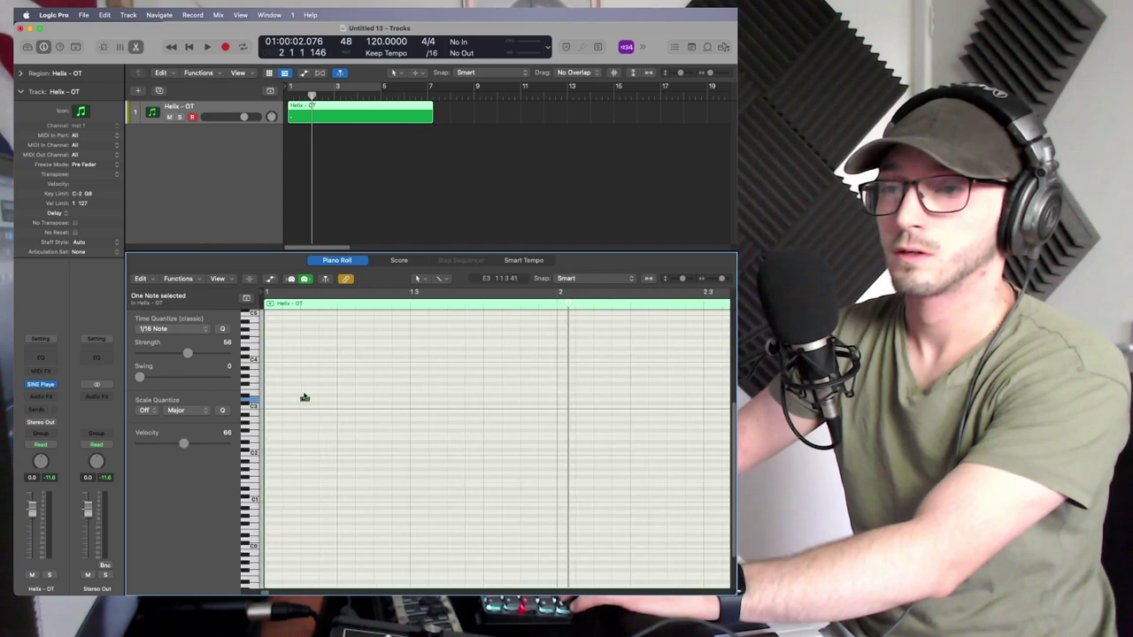
{"action": "left_click_drag", "start_coordinate": [306, 399], "coordinate": [554, 412]}
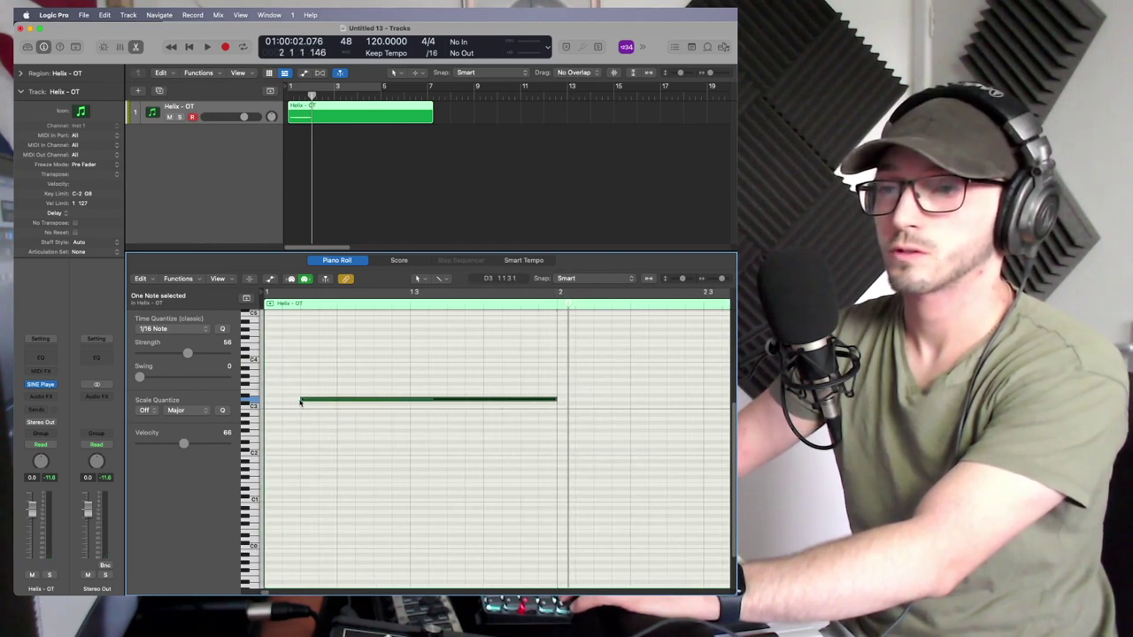
{"action": "left_click_drag", "start_coordinate": [300, 402], "coordinate": [364, 455]}
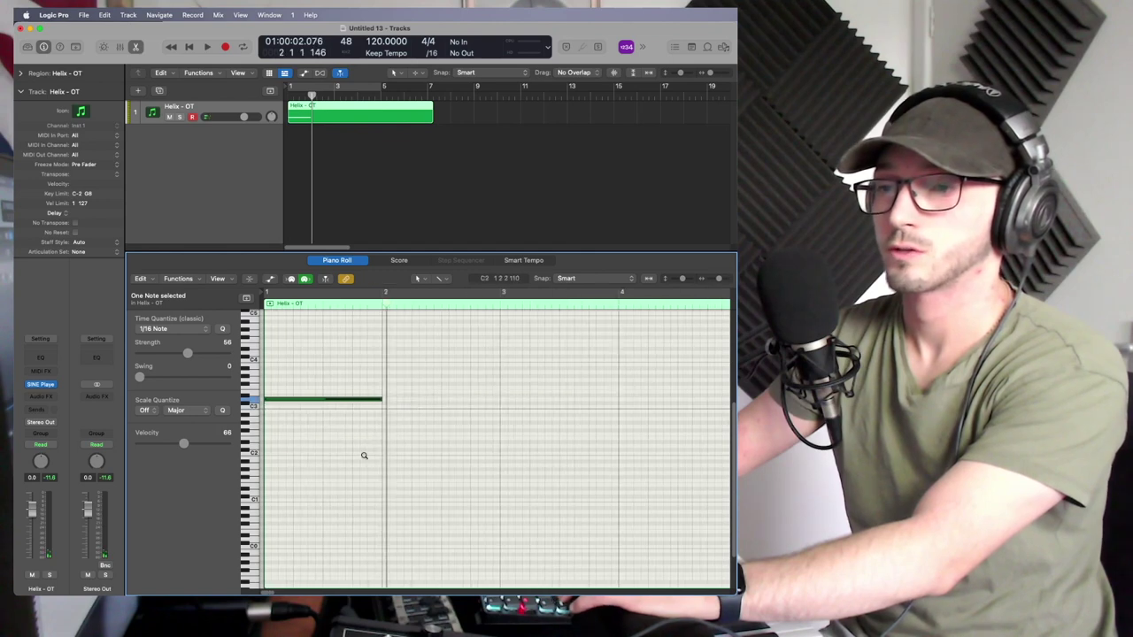
Draw F#3 across bar 2 and A3 across bar 3, and extend the D3 note to the end of bar 3.
{"action": "left_click", "coordinate": [378, 384]}
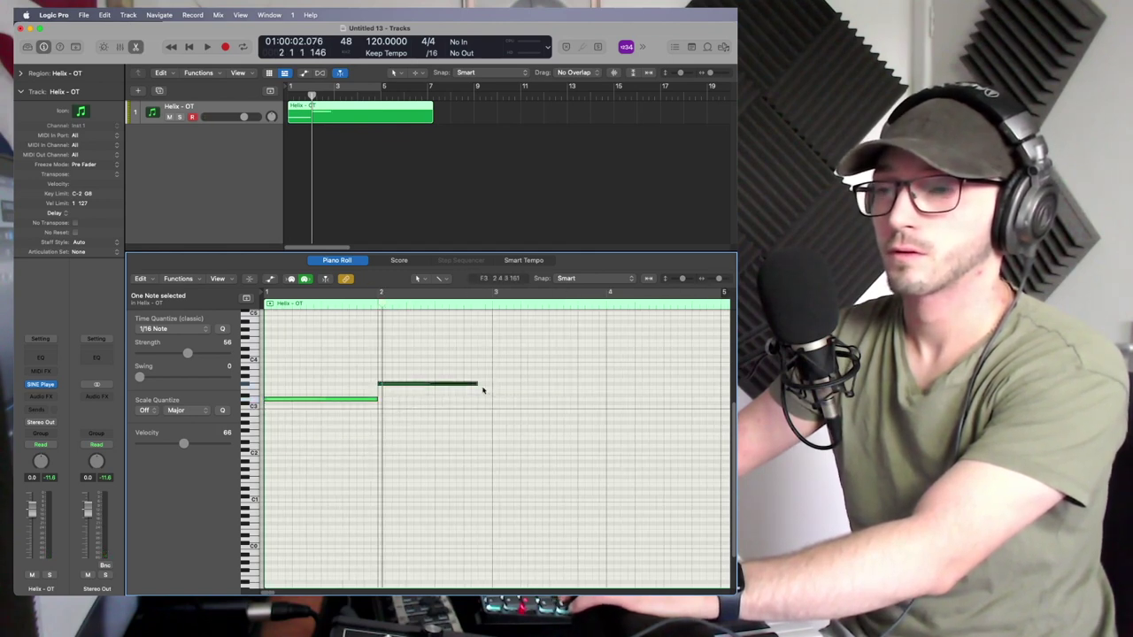
{"action": "left_click_drag", "start_coordinate": [476, 384], "coordinate": [492, 383]}
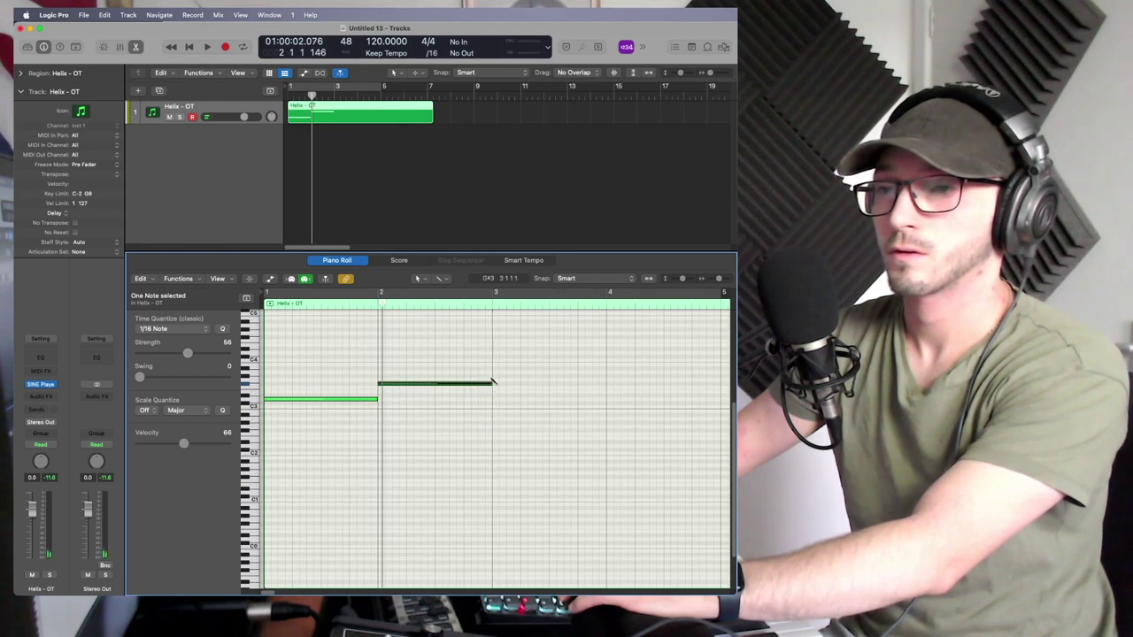
{"action": "left_click", "coordinate": [494, 372]}
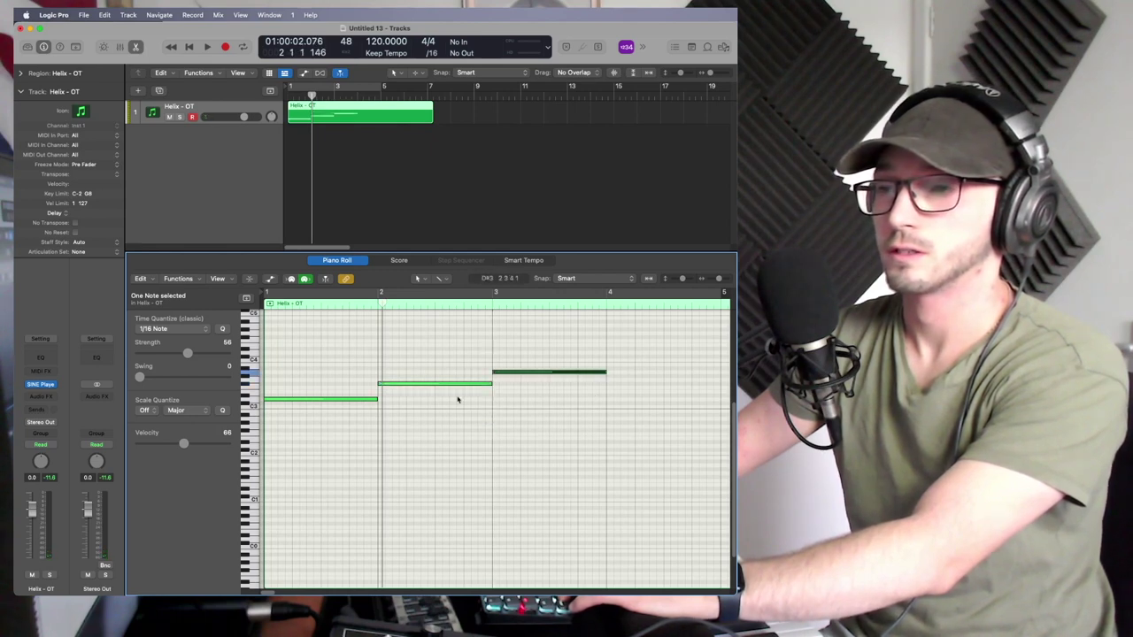
{"action": "left_click_drag", "start_coordinate": [375, 399], "coordinate": [606, 400]}
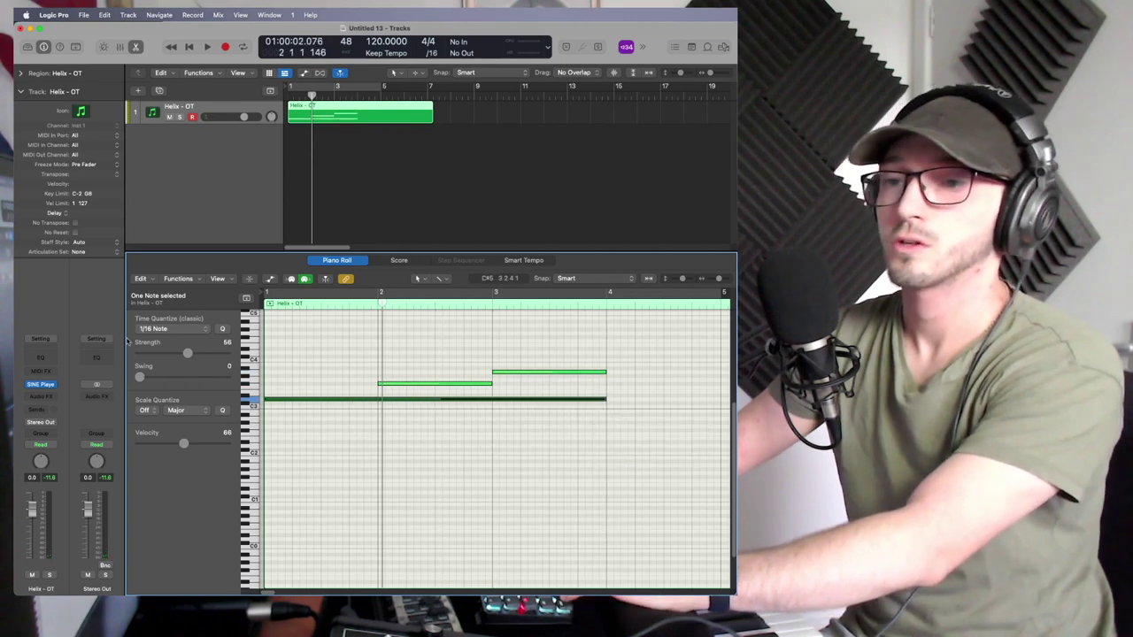
Reopen SINE Player on its Performance page, play the sustained notes, then close the plug-in and stop playback.
{"action": "left_click", "coordinate": [40, 384]}
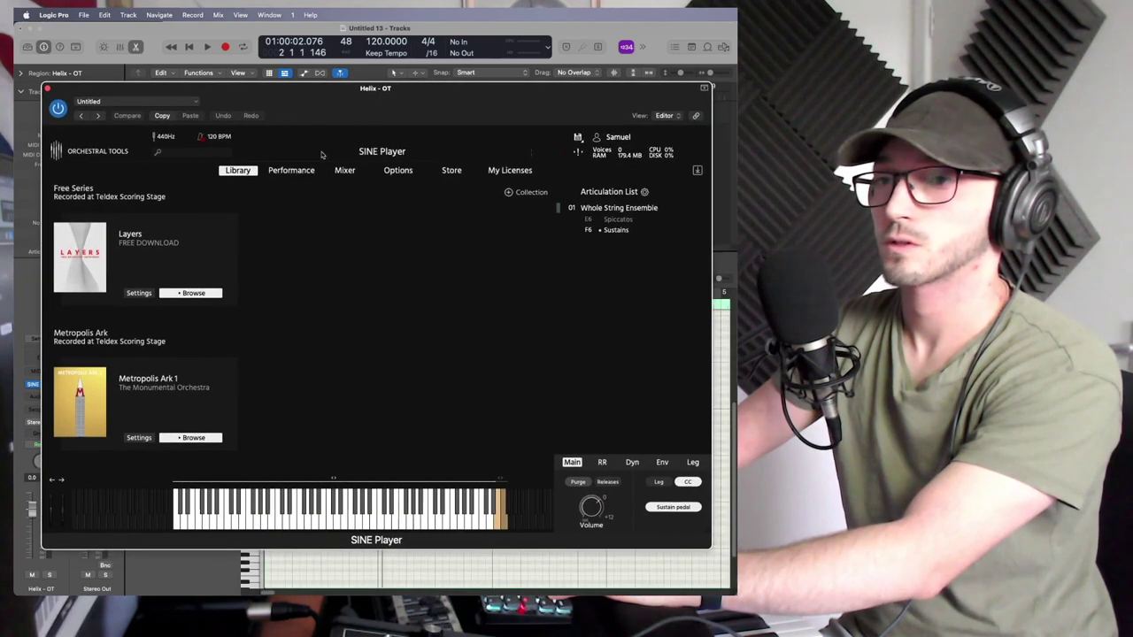
{"action": "left_click", "coordinate": [306, 172]}
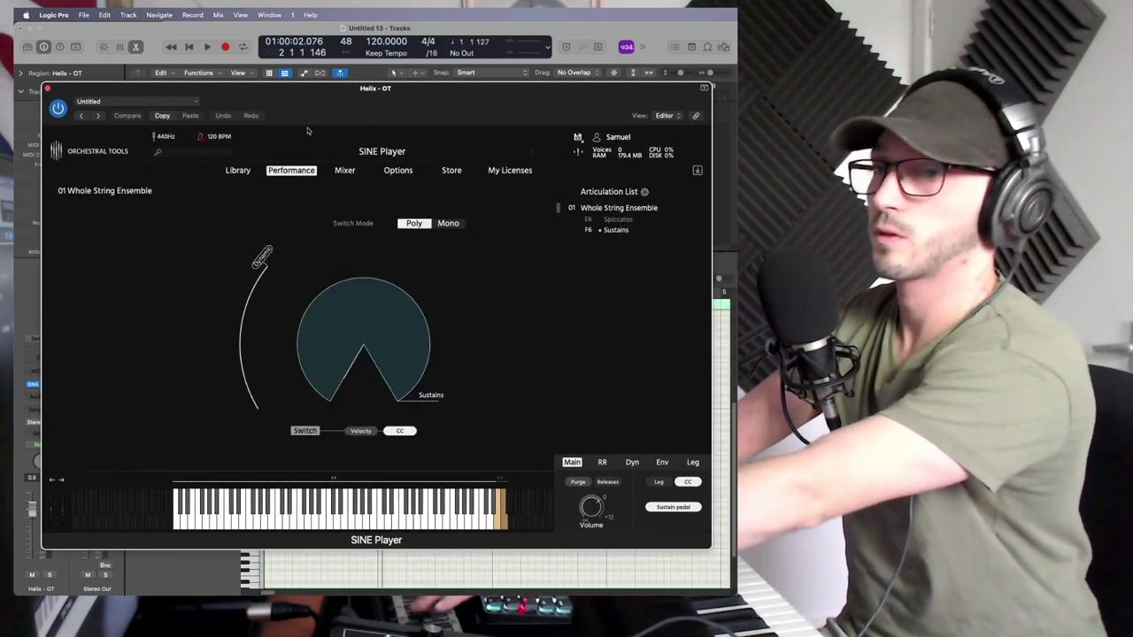
{"action": "left_click", "coordinate": [207, 47]}
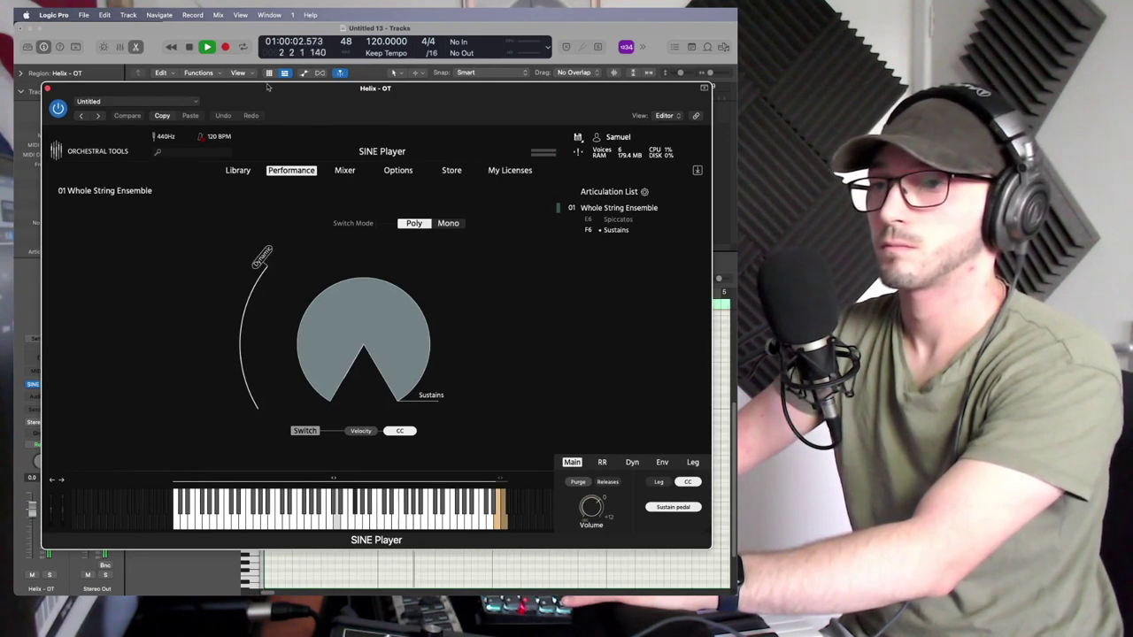
{"action": "left_click", "coordinate": [48, 89]}
{"action": "key", "text": "space"}
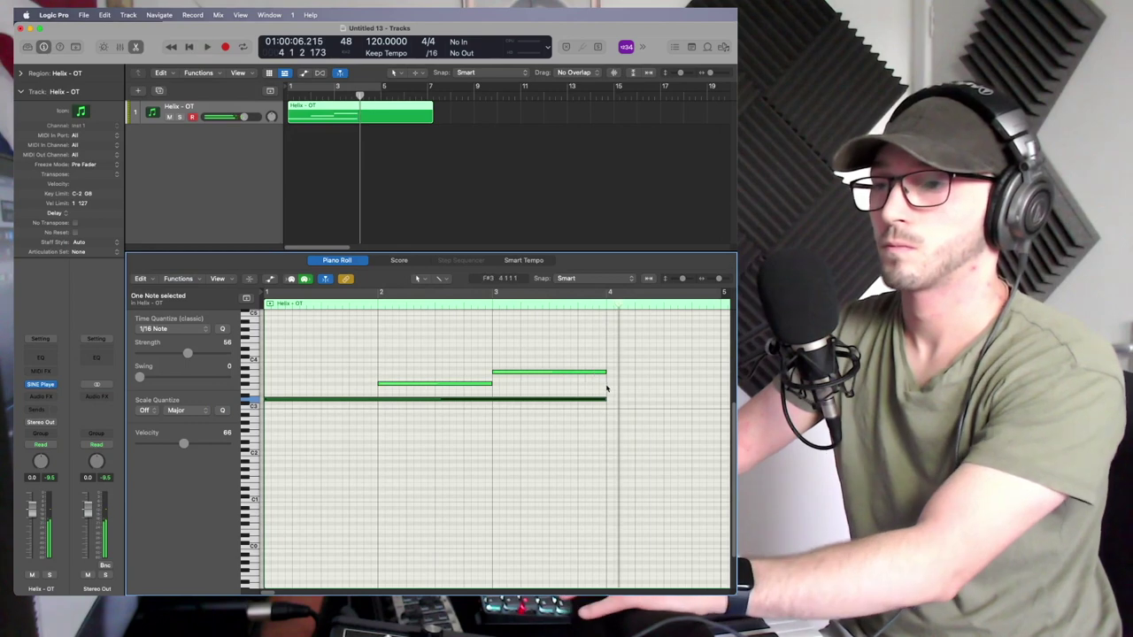
Draw a G3 note across bar 4 and extend the D3 note to the end of bar 4.
{"action": "left_click", "coordinate": [611, 381]}
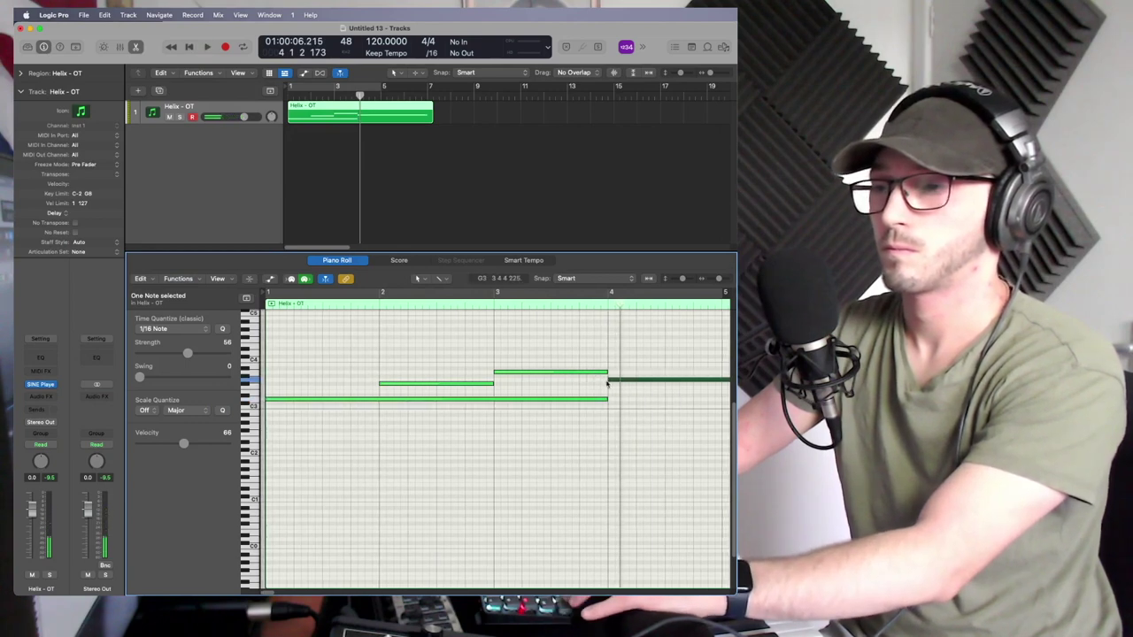
{"action": "scroll", "coordinate": [611, 385], "scroll_direction": "down", "scroll_amount": 2}
{"action": "scroll", "coordinate": [603, 387], "scroll_direction": "down", "scroll_amount": 2}
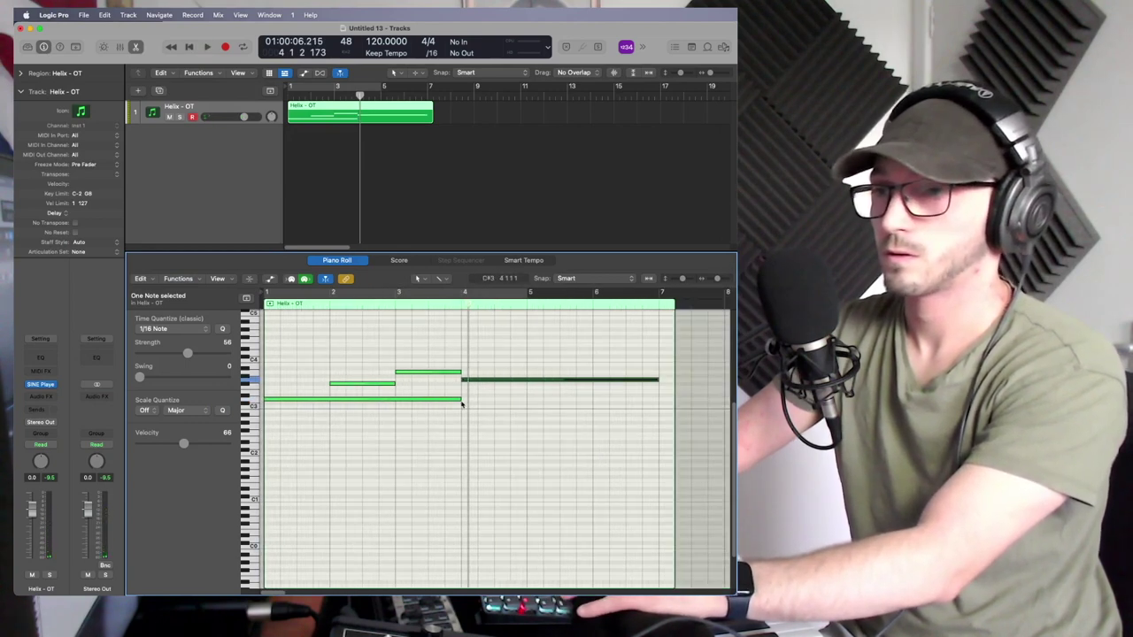
{"action": "left_click_drag", "start_coordinate": [460, 399], "coordinate": [526, 400]}
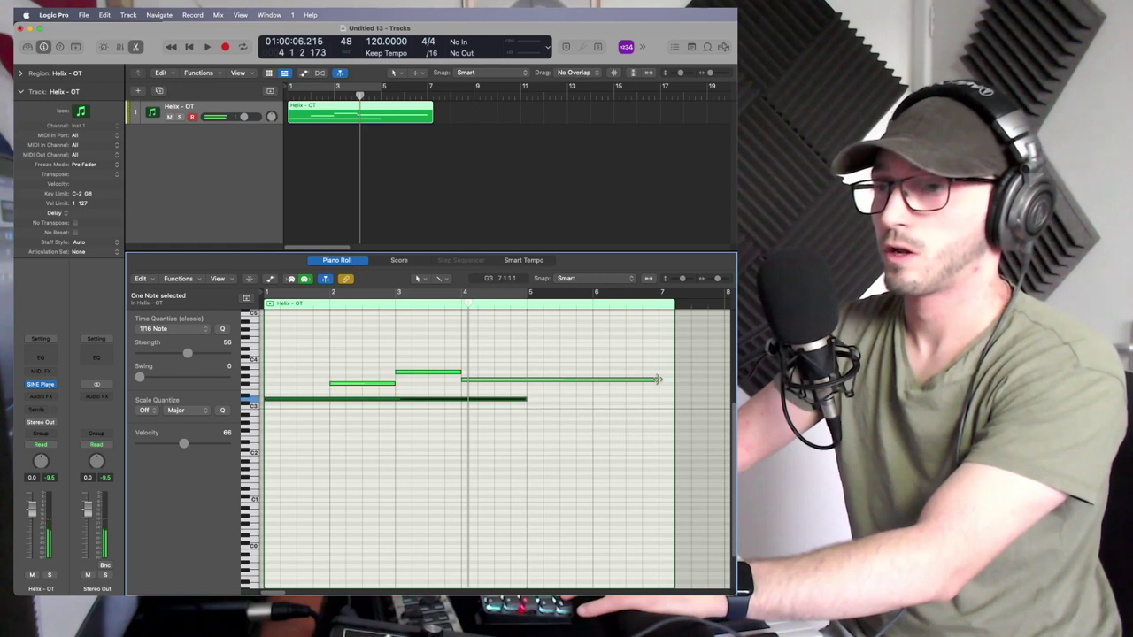
{"action": "left_click_drag", "start_coordinate": [658, 379], "coordinate": [526, 380]}
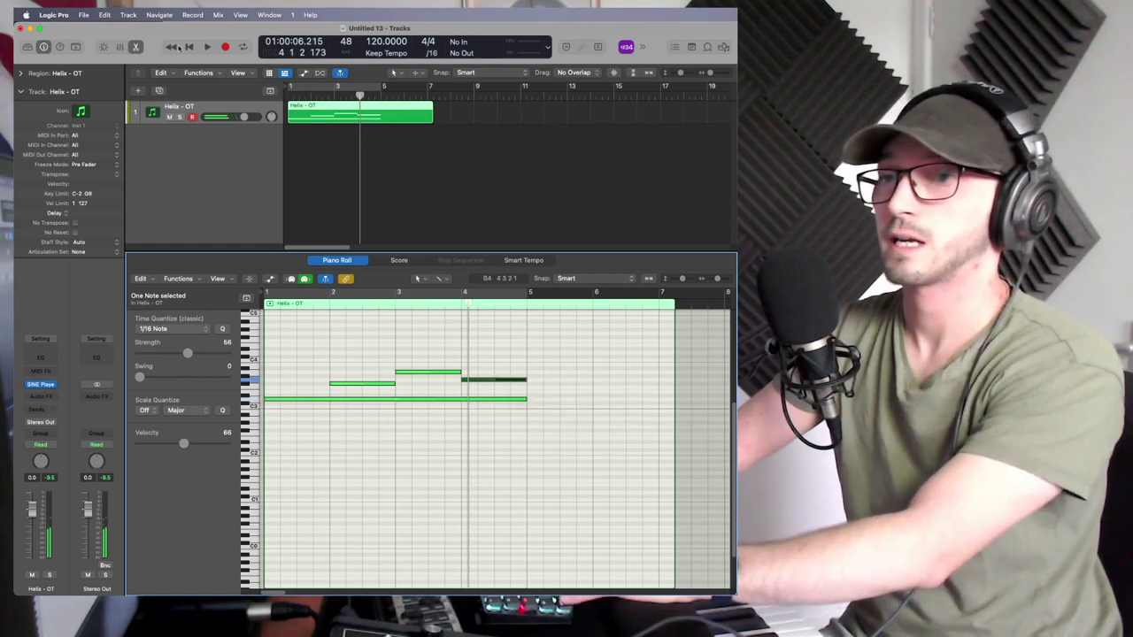
Play the region from the start to hear the four-bar sustained part, then stop playback.
{"action": "left_click", "coordinate": [190, 51]}
{"action": "key", "text": "space"}
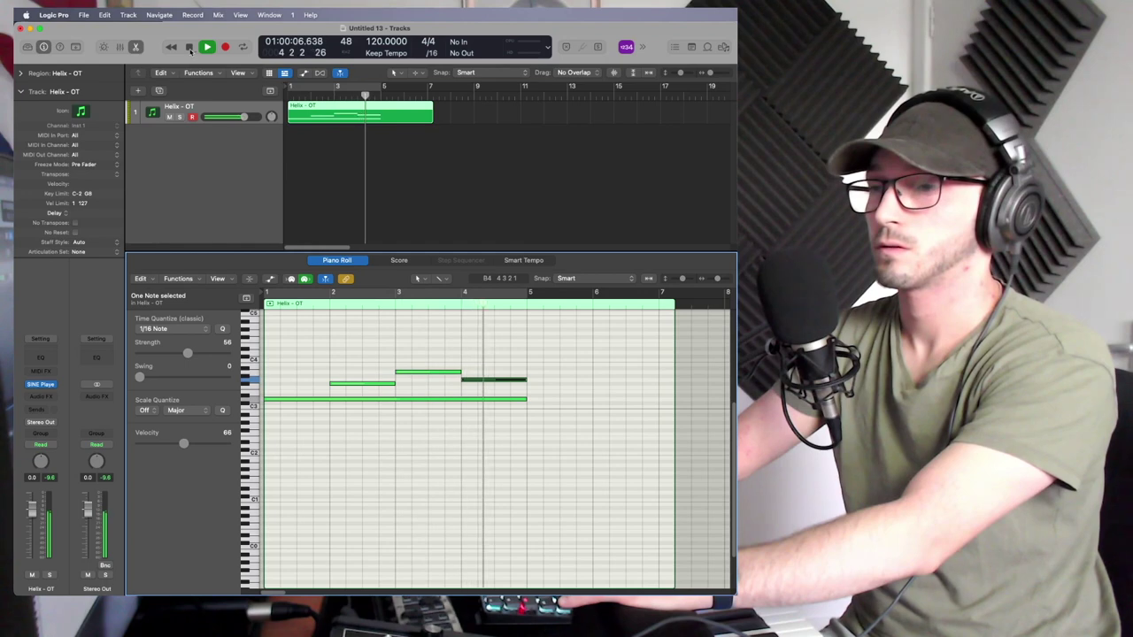
{"action": "left_click", "coordinate": [189, 47]}
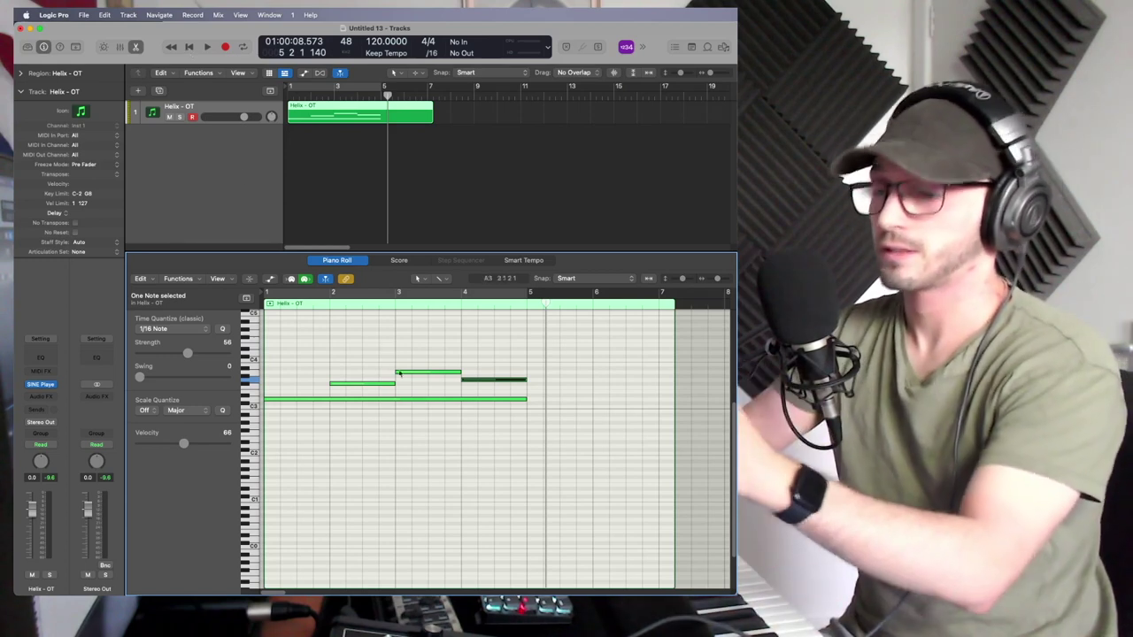
Deselect the notes and show the Piano Roll's automation area, set to Region mode with Note Velocity.
{"action": "left_click", "coordinate": [490, 475]}
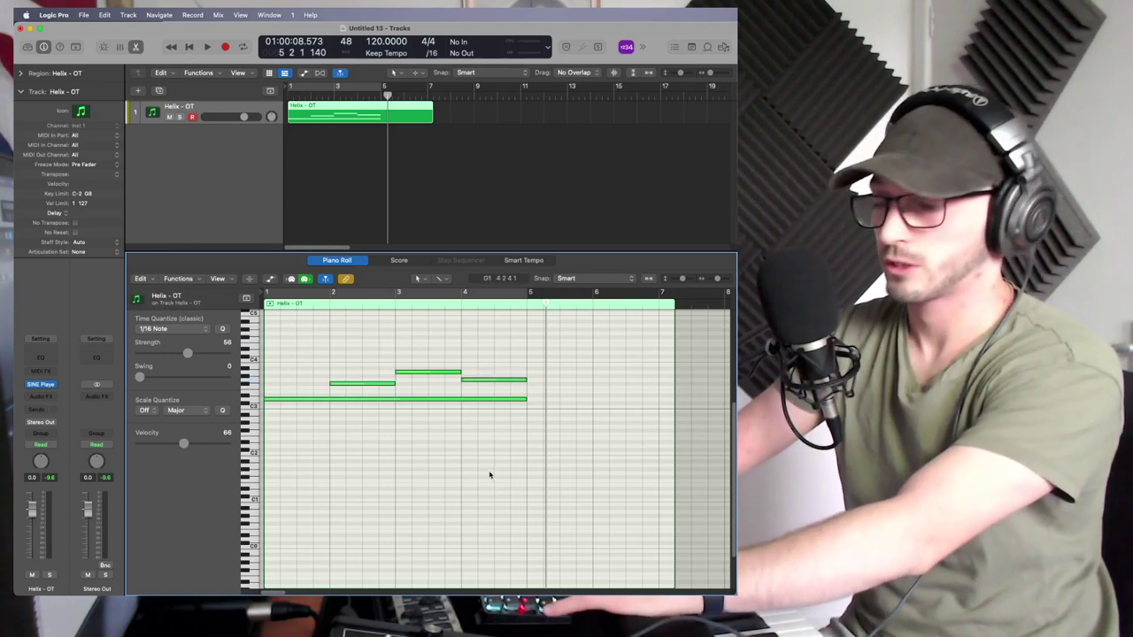
{"action": "key", "text": "a"}
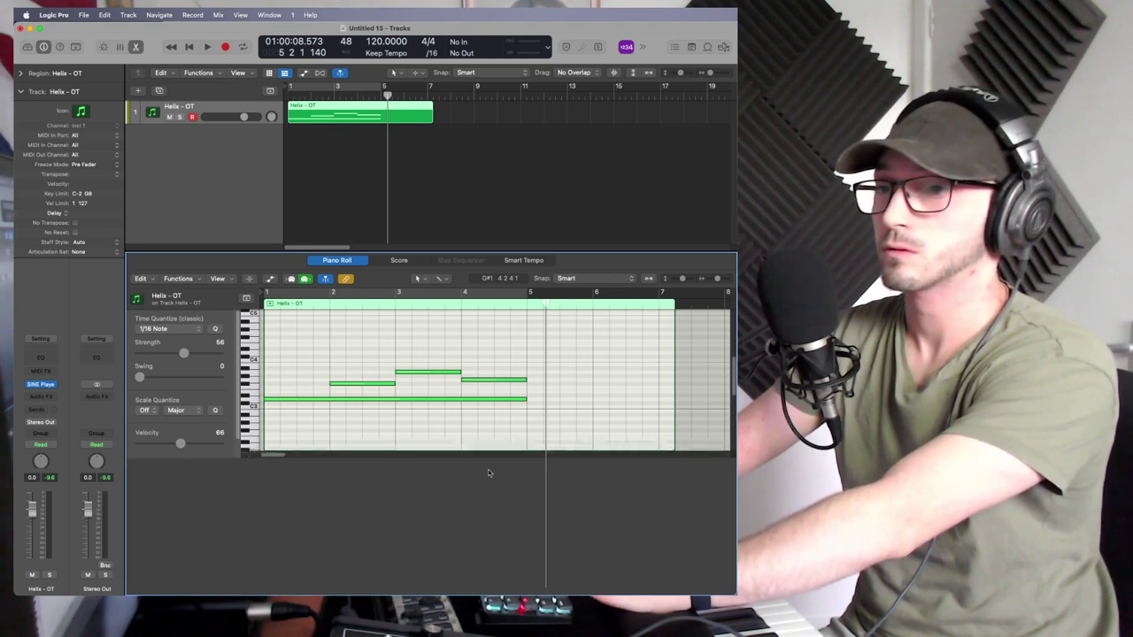
{"action": "key", "text": "a"}
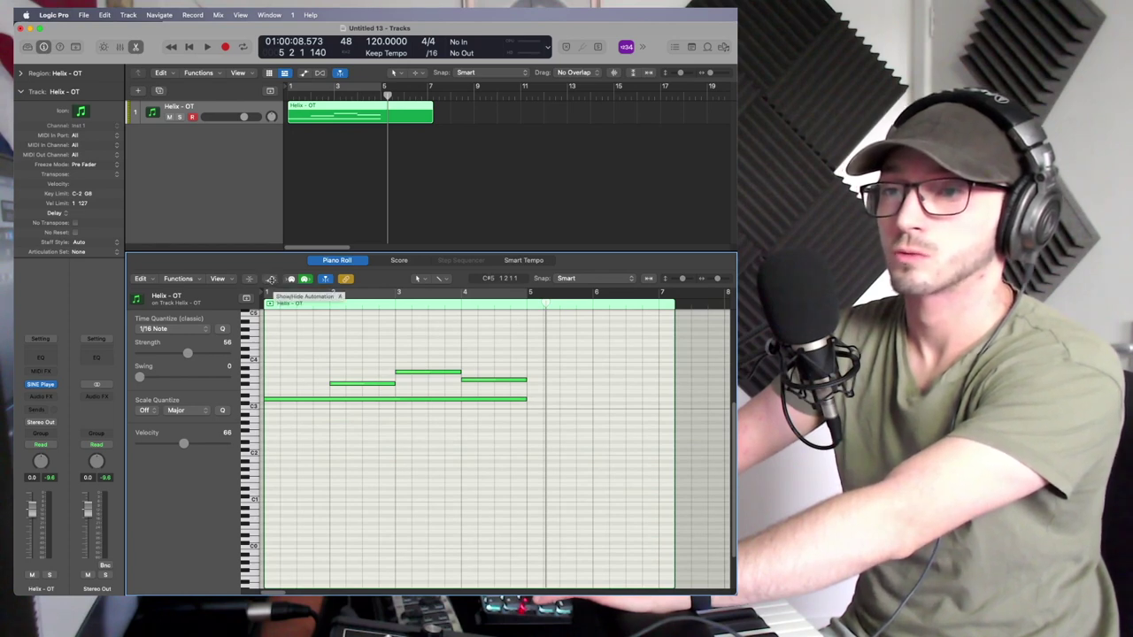
{"action": "left_click", "coordinate": [271, 279]}
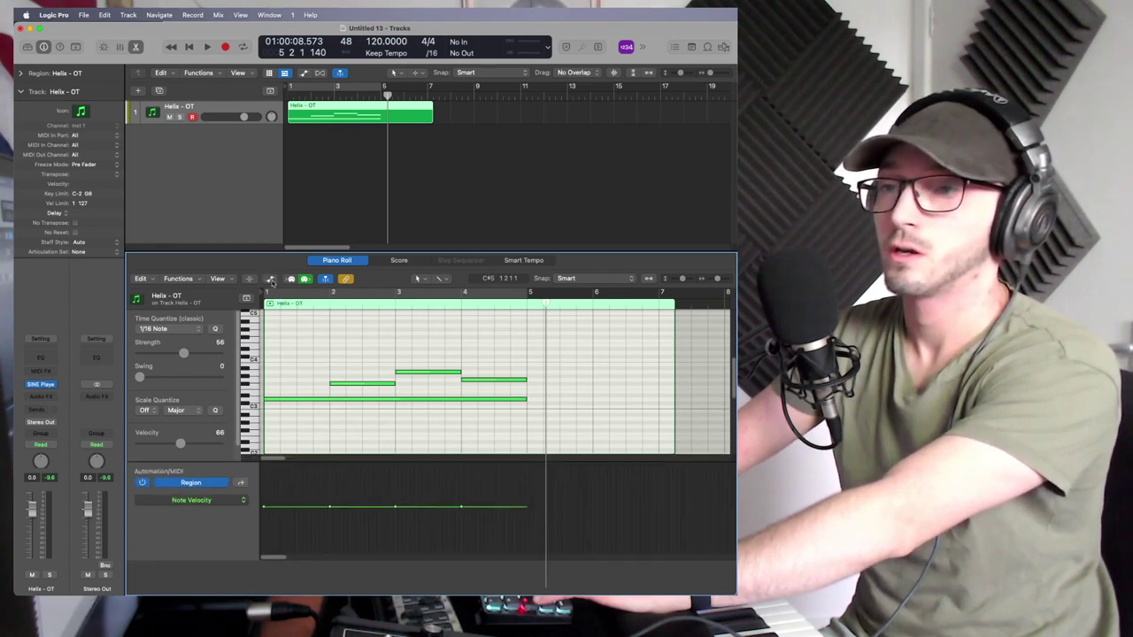
{"action": "key", "text": "a"}
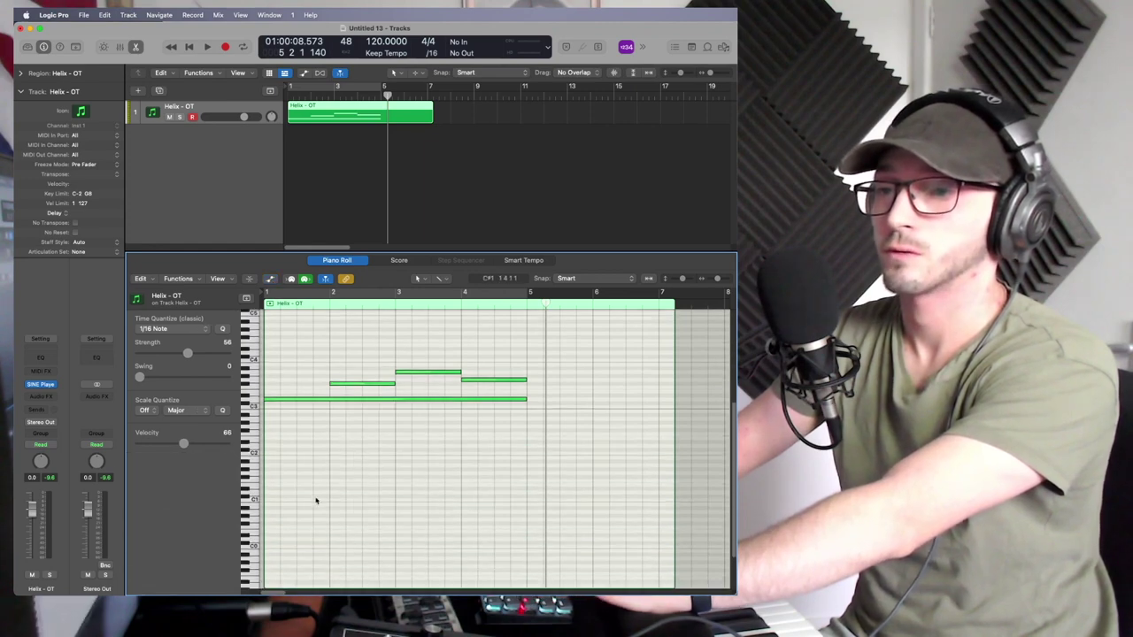
{"action": "key", "text": "a"}
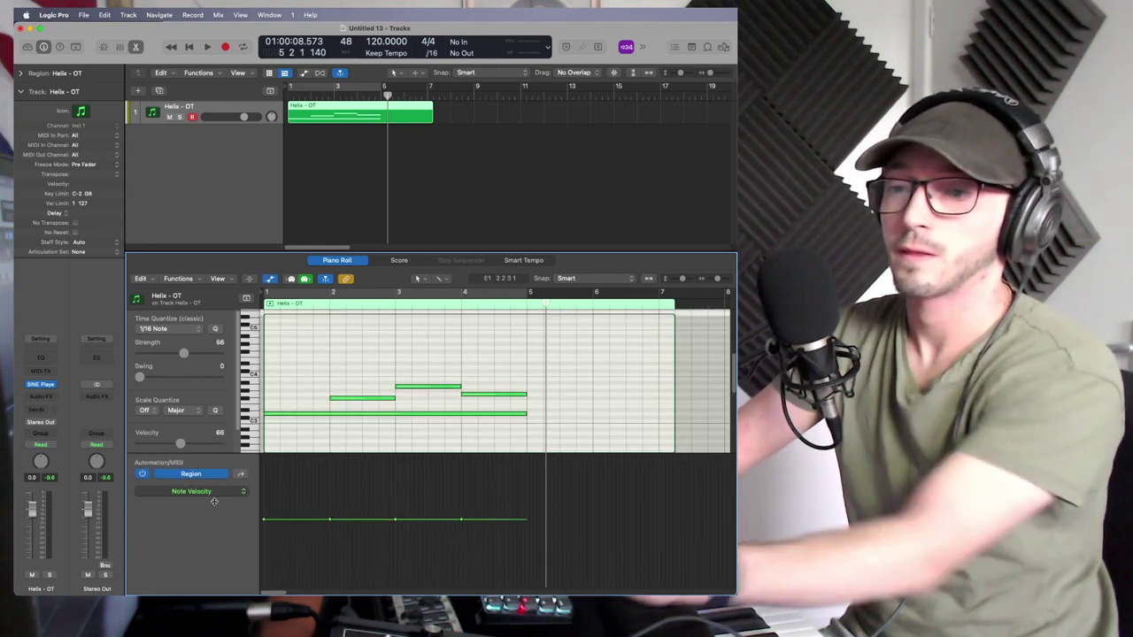
{"action": "left_click", "coordinate": [190, 475]}
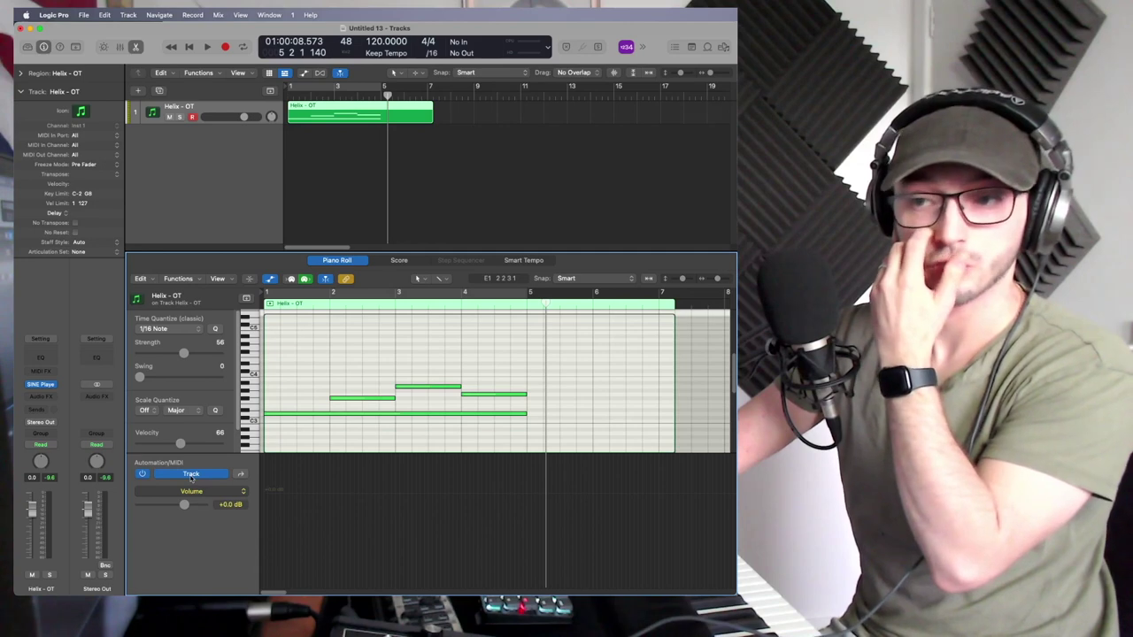
{"action": "left_click", "coordinate": [192, 475]}
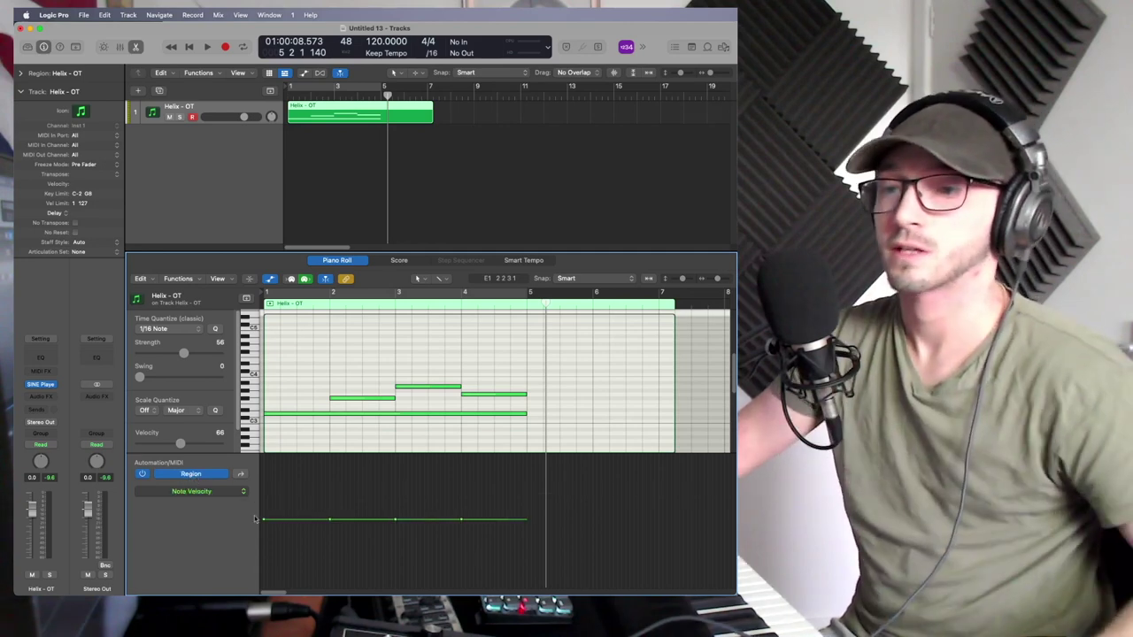
Switch the automation lane from Note Velocity to Modulation and add a point at value 66.
{"action": "left_click", "coordinate": [205, 492]}
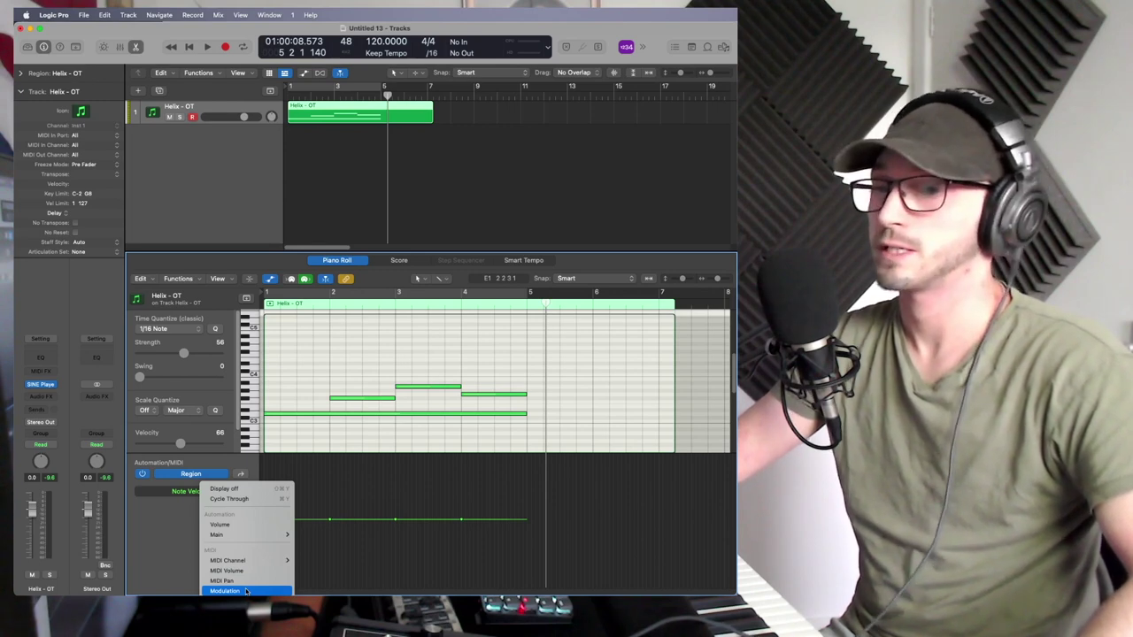
{"action": "left_click", "coordinate": [246, 592]}
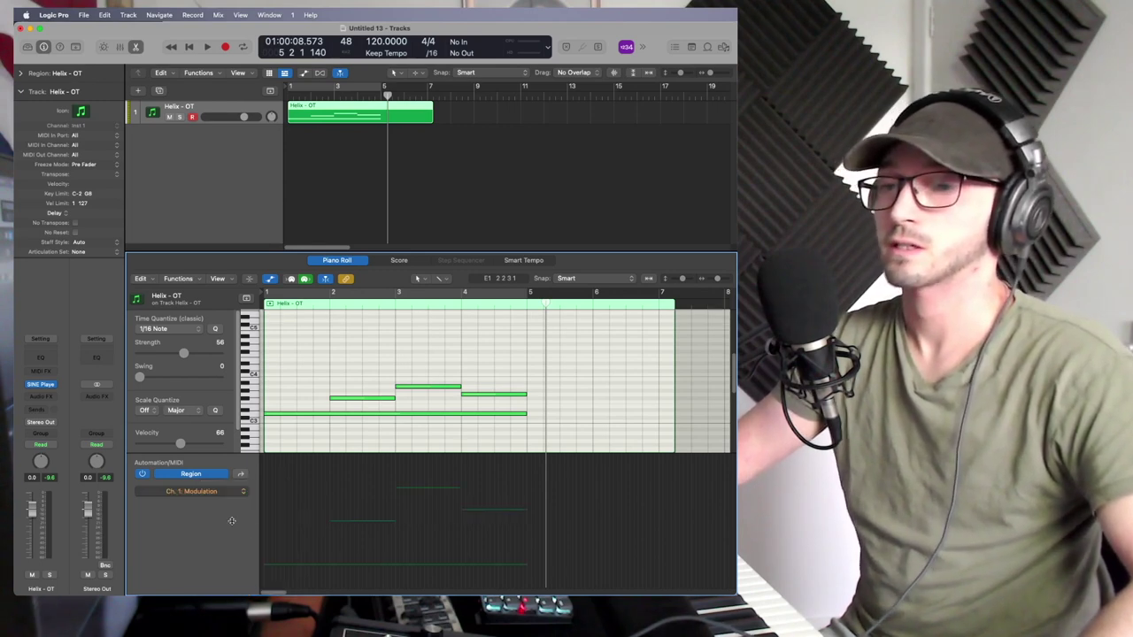
{"action": "left_click", "coordinate": [327, 520]}
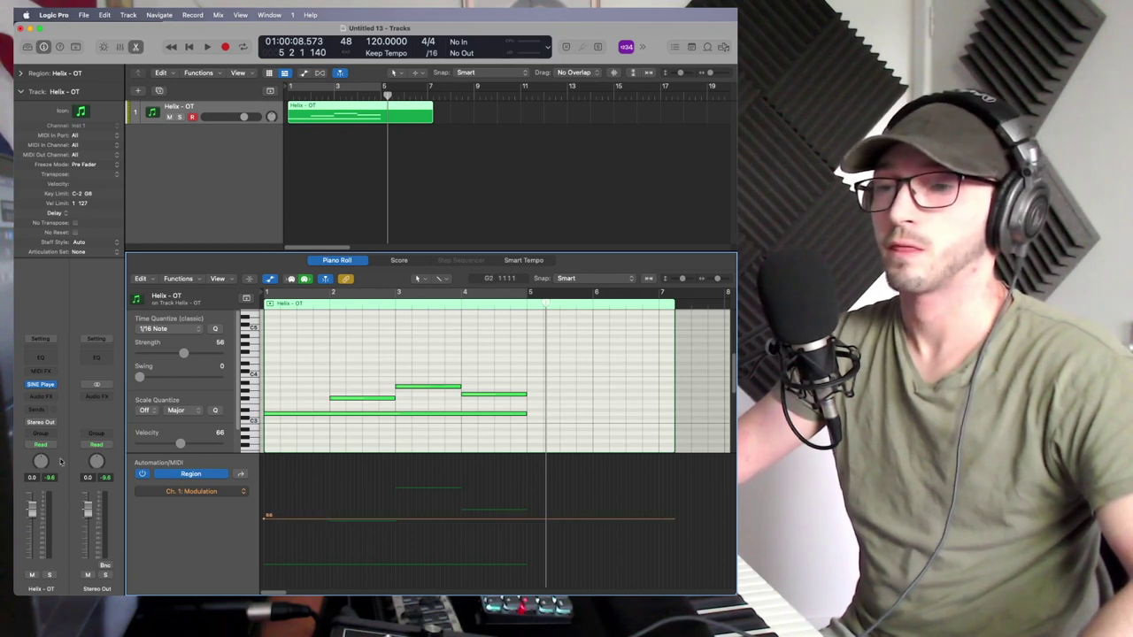
Examine the Dynamics control on SINE Player's Performance page, then close the plug-in window.
{"action": "left_click", "coordinate": [42, 386]}
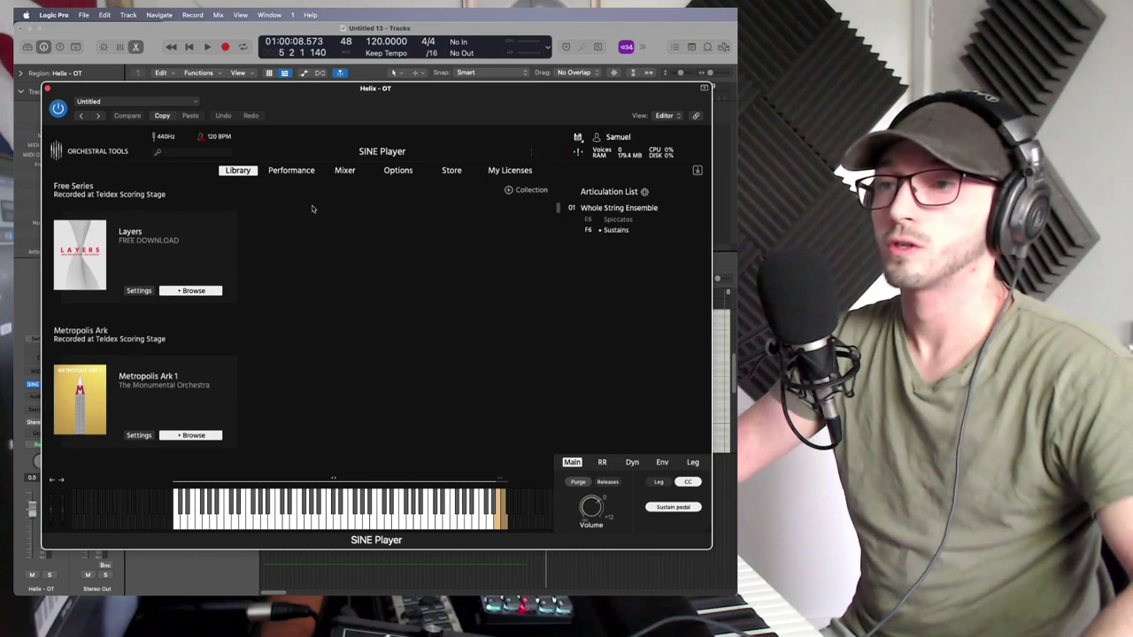
{"action": "left_click", "coordinate": [295, 171]}
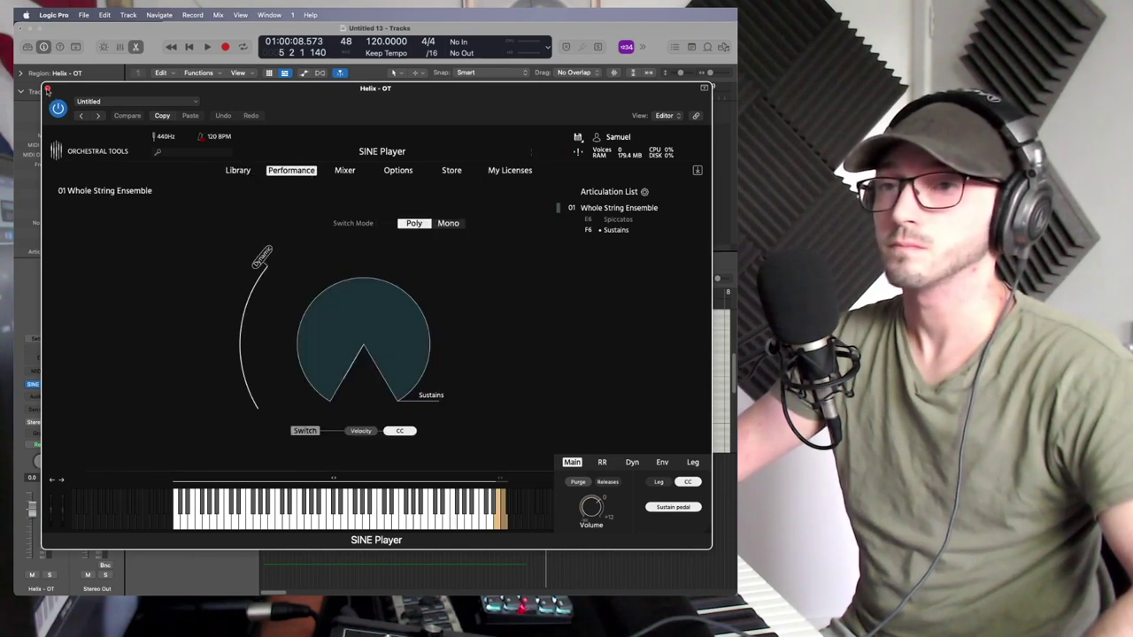
{"action": "left_click", "coordinate": [48, 90]}
Assign the automation lane to controller 1 = Modulation from the MIDI Control 0-63 range.
{"action": "left_click", "coordinate": [217, 492]}
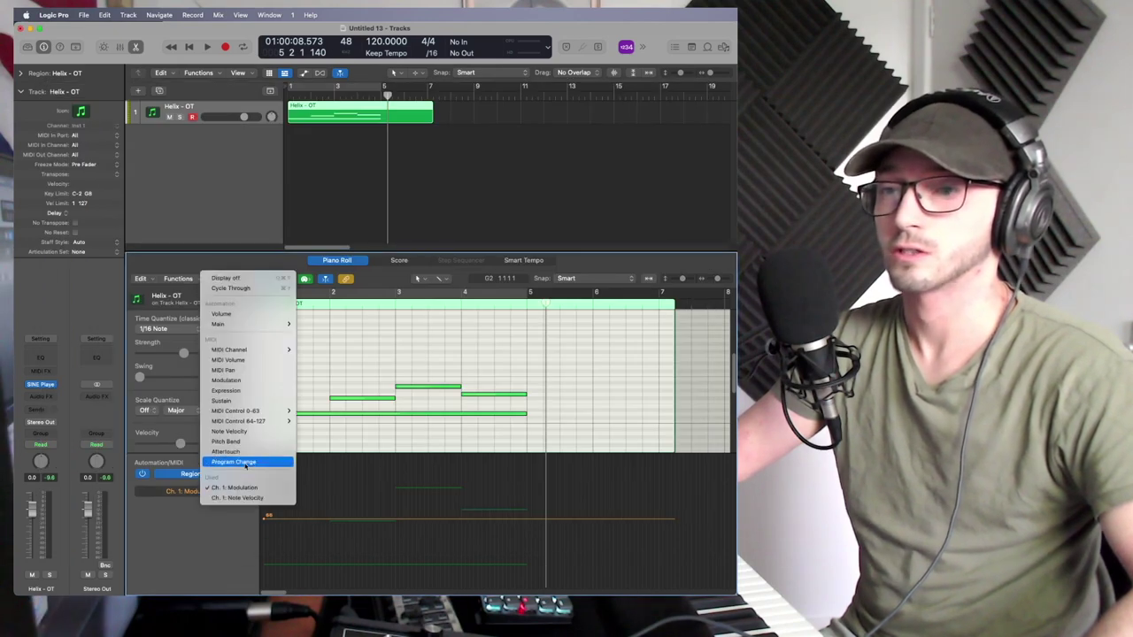
{"action": "mouse_move", "coordinate": [245, 412]}
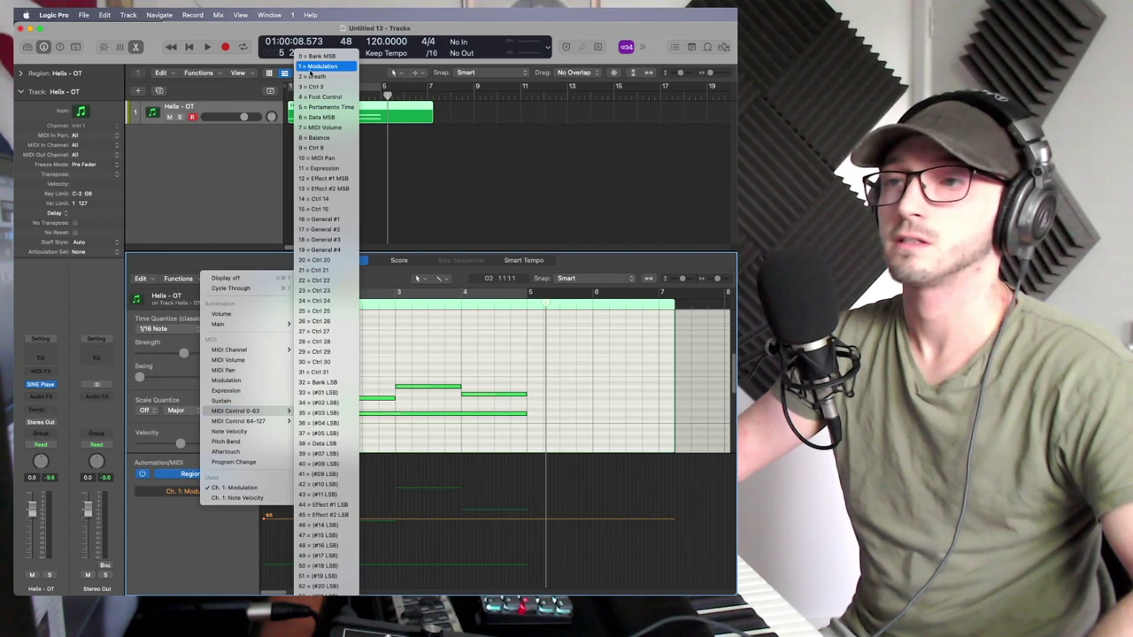
{"action": "left_click", "coordinate": [319, 66]}
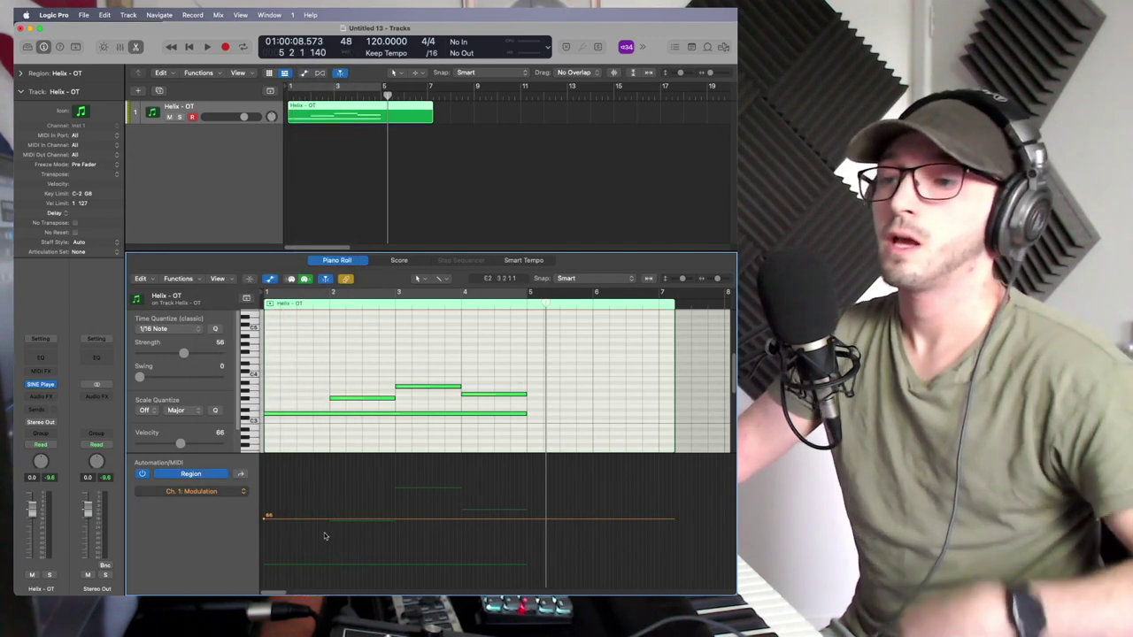
Shape a Modulation curve rising from near 0 to 66 at bar 2, dipping to 38 at bar 3, peaking around 98 at bar 4, and falling to 25.
{"action": "left_click", "coordinate": [397, 519]}
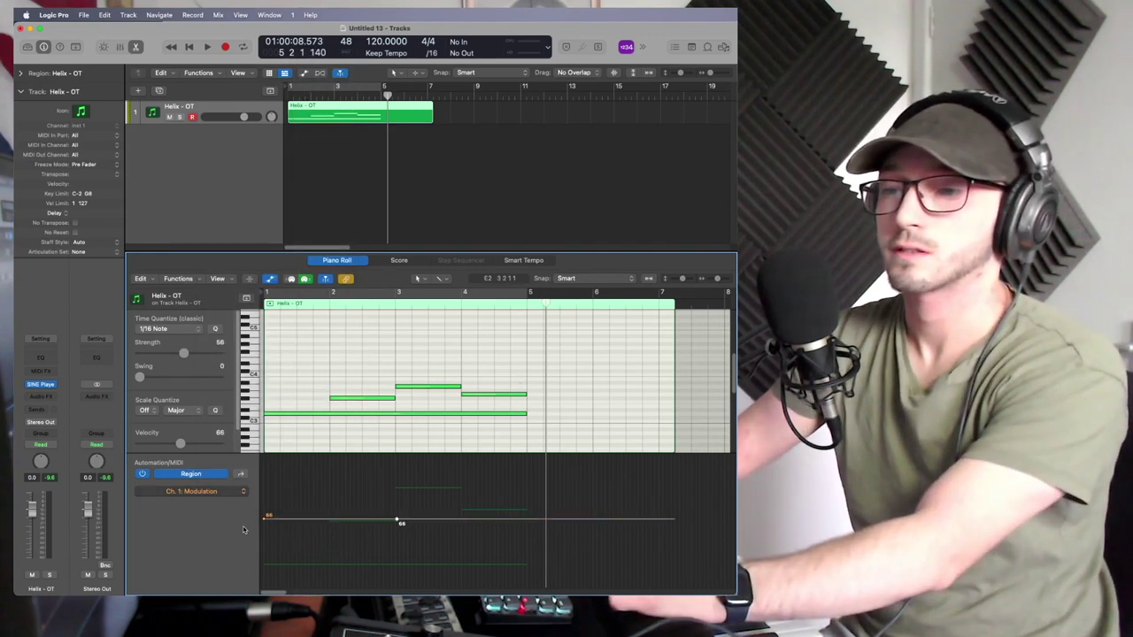
{"action": "left_click", "coordinate": [397, 519]}
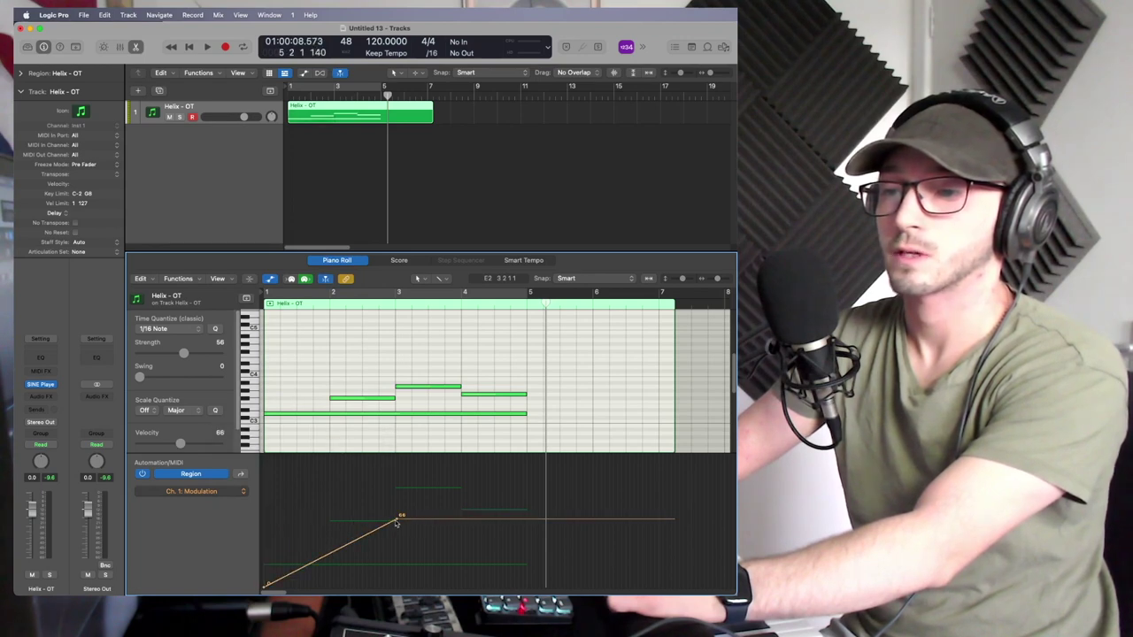
{"action": "left_click_drag", "start_coordinate": [397, 523], "coordinate": [396, 553]}
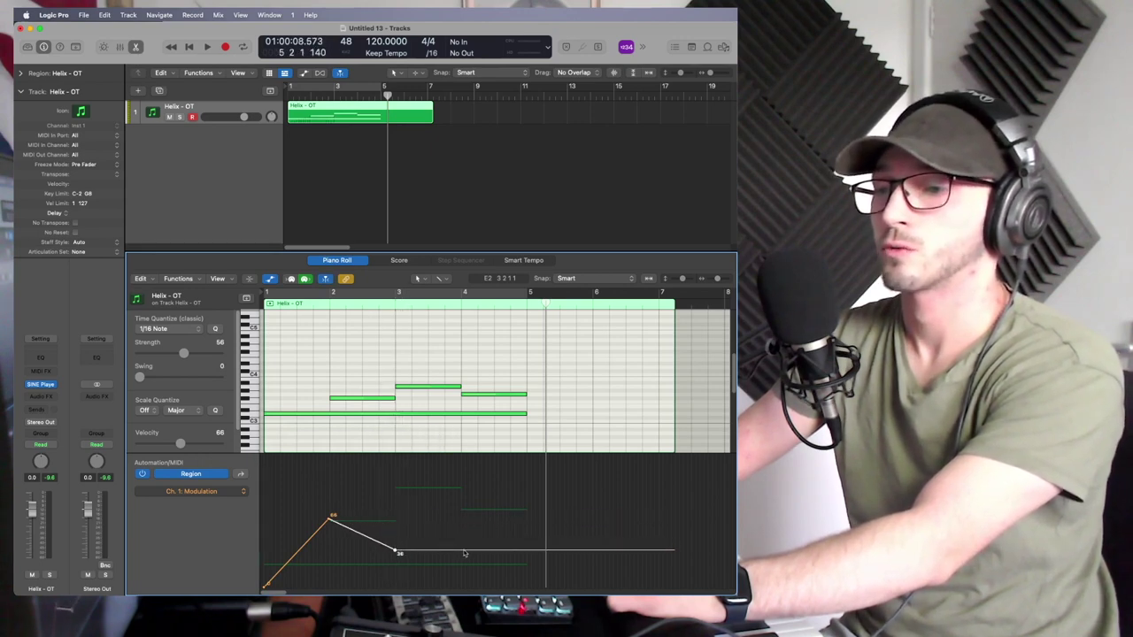
{"action": "left_click_drag", "start_coordinate": [463, 549], "coordinate": [459, 511]}
{"action": "left_click_drag", "start_coordinate": [526, 516], "coordinate": [533, 563]}
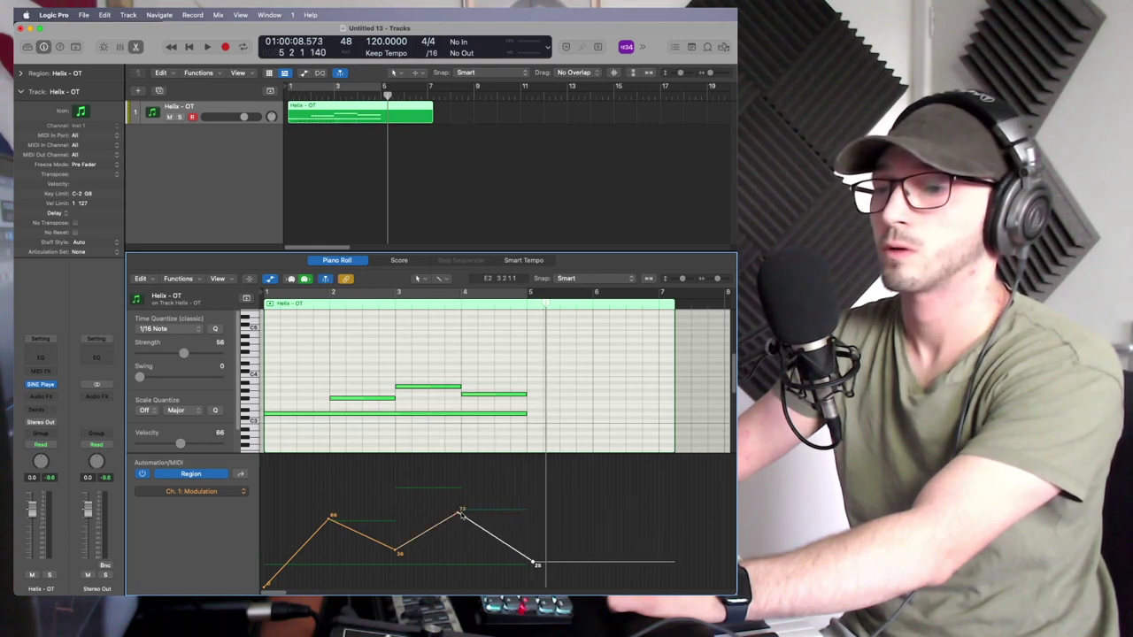
{"action": "left_click_drag", "start_coordinate": [461, 513], "coordinate": [459, 483]}
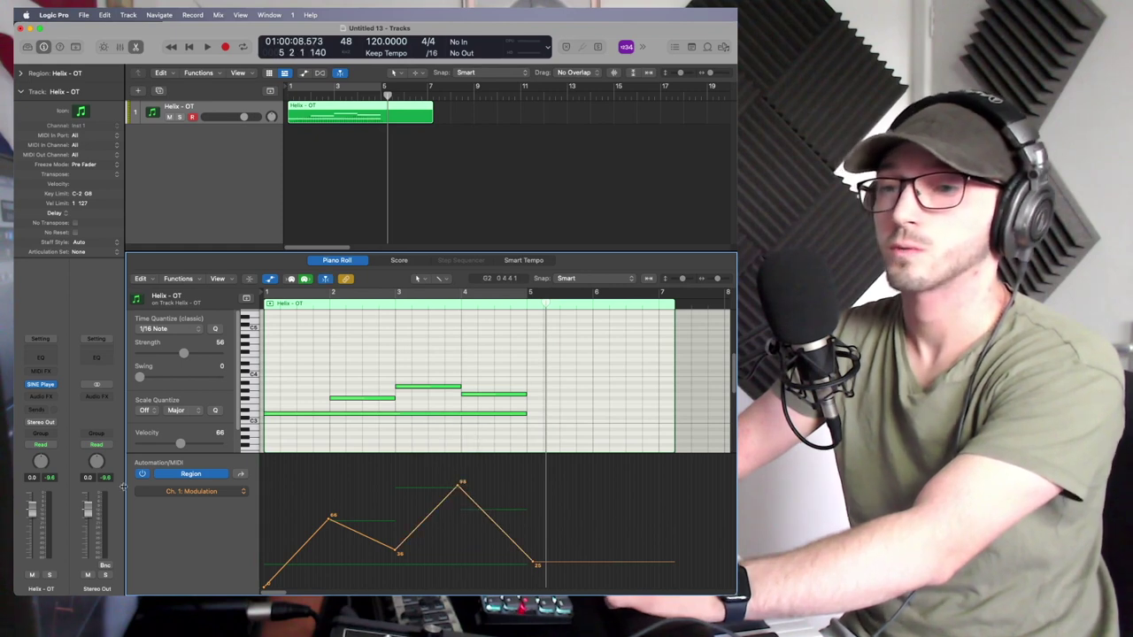
Play the region with SINE Player's Performance page open above the curve, then stop and close the plug-in.
{"action": "mouse_move", "coordinate": [41, 385]}
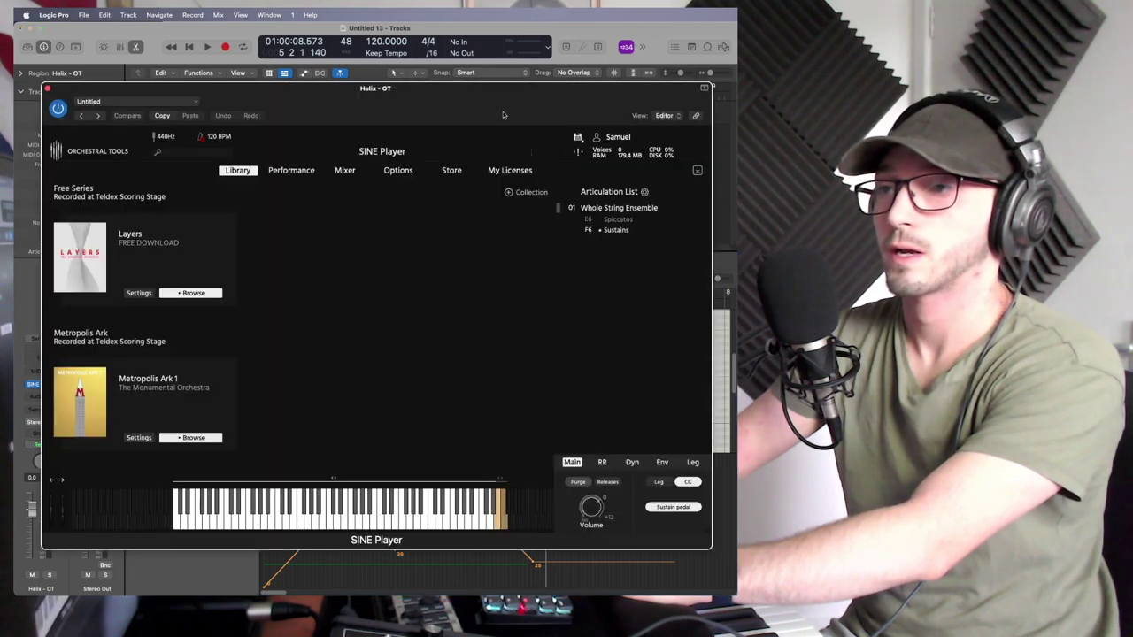
{"action": "left_click_drag", "start_coordinate": [502, 115], "coordinate": [519, 48]}
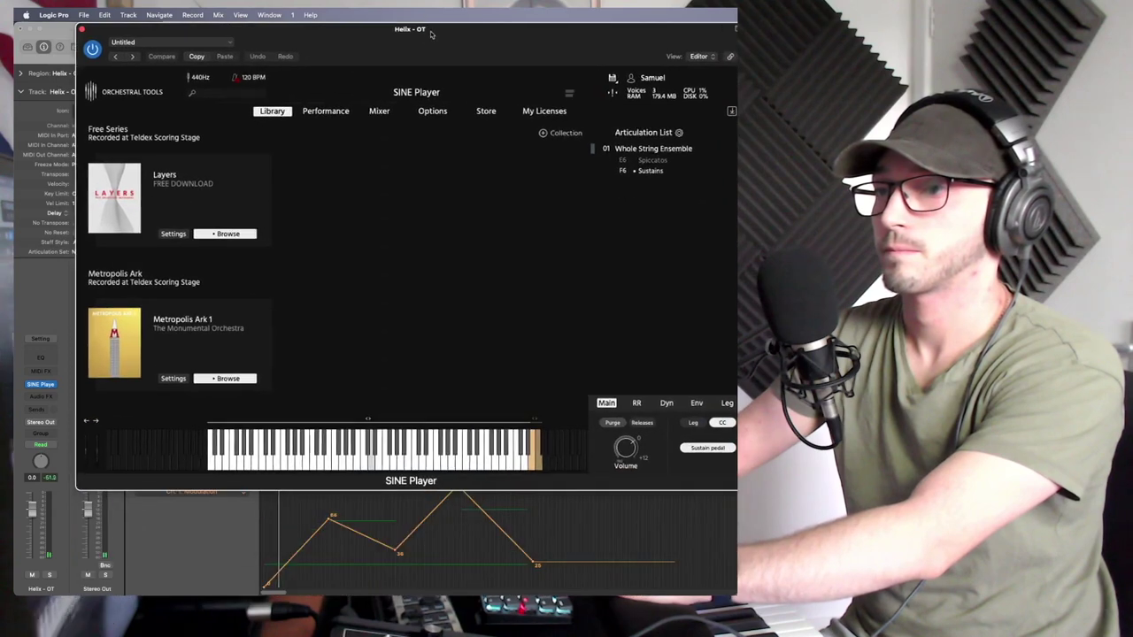
{"action": "left_click", "coordinate": [326, 112]}
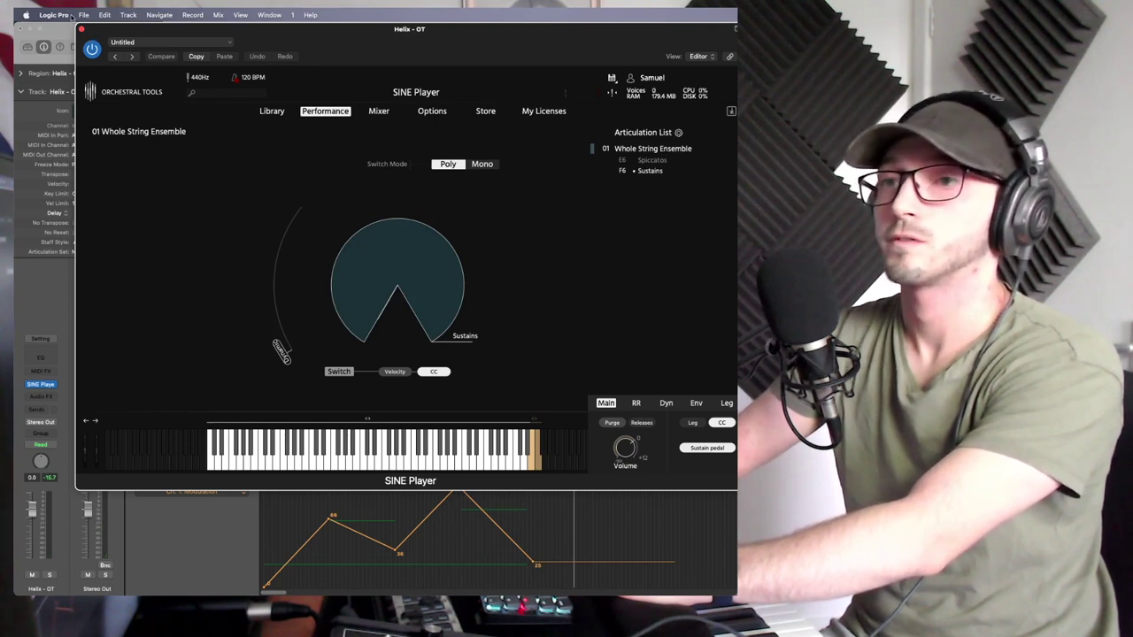
{"action": "left_click", "coordinate": [81, 30]}
Delete the drawn Modulation curve and record live modulation-wheel movements over the sustained notes from bar 1.
{"action": "left_click_drag", "start_coordinate": [577, 516], "coordinate": [263, 531]}
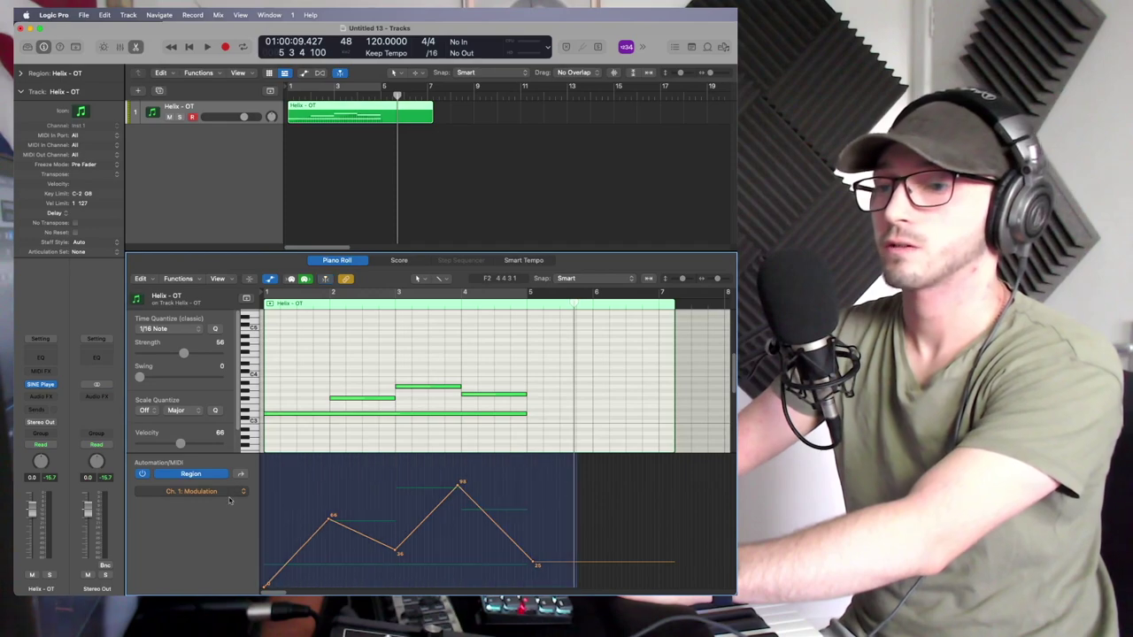
{"action": "key", "text": "Delete"}
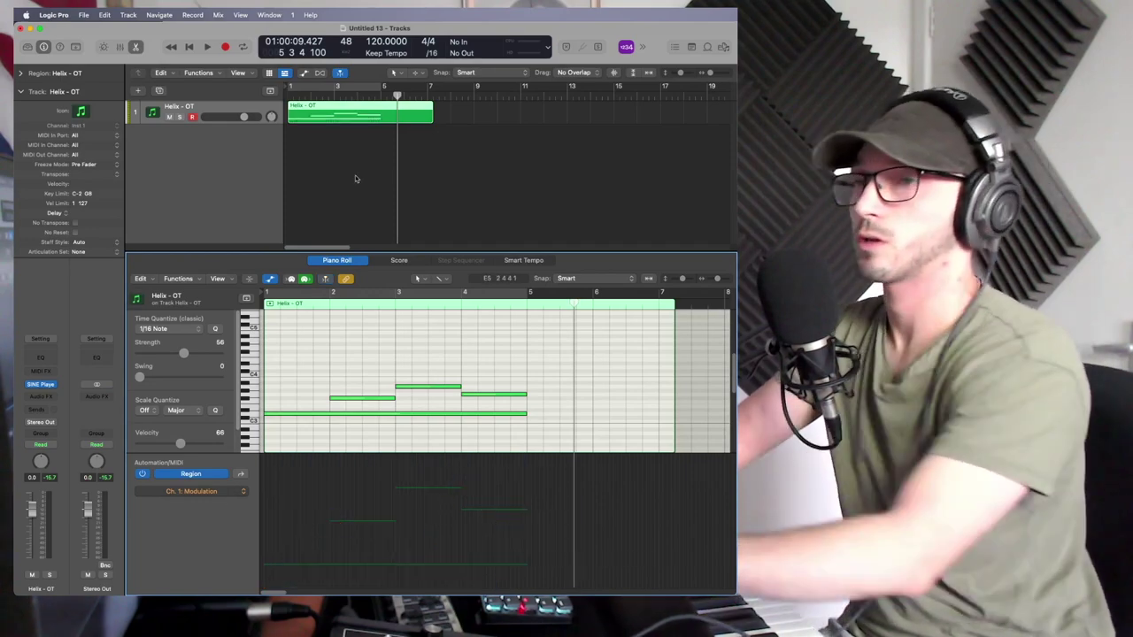
{"action": "left_click", "coordinate": [188, 47]}
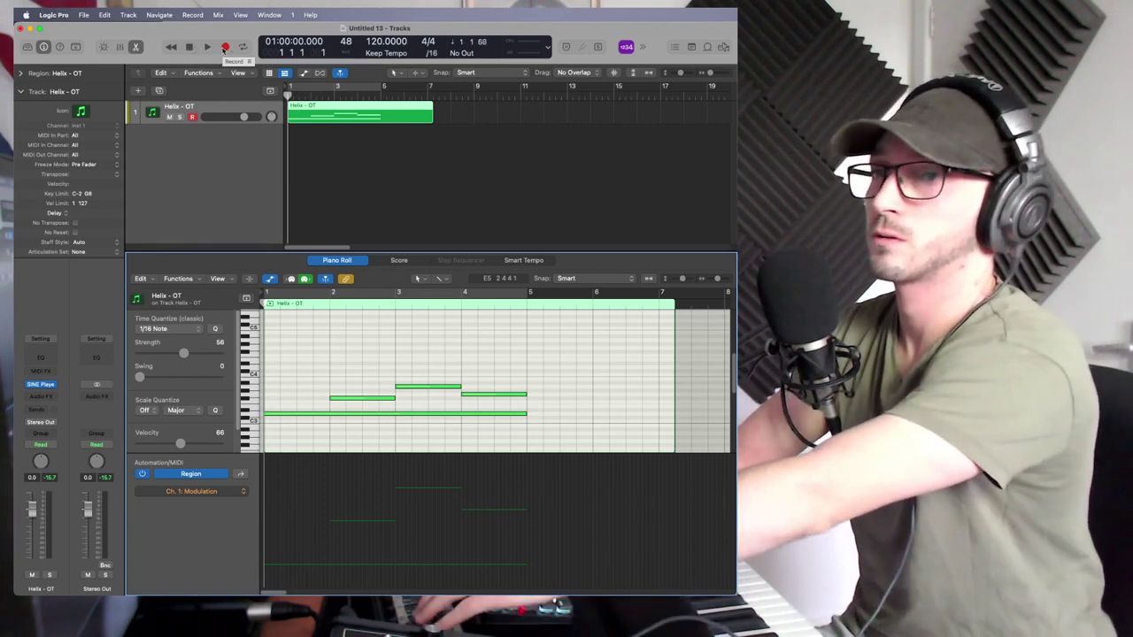
{"action": "left_click", "coordinate": [225, 47]}
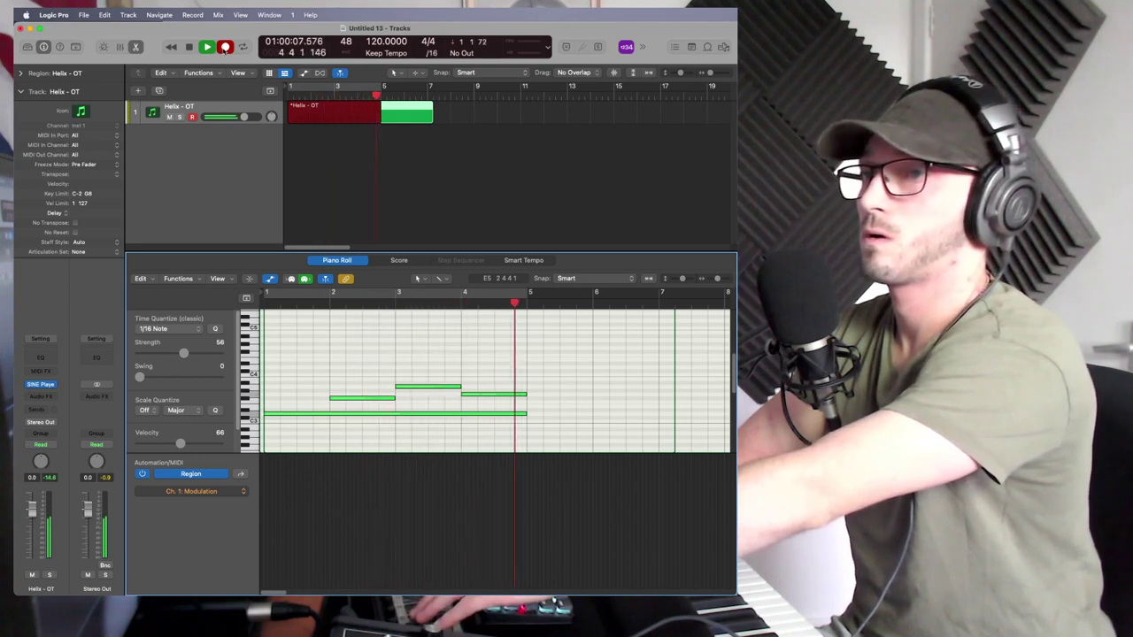
{"action": "key", "text": "space"}
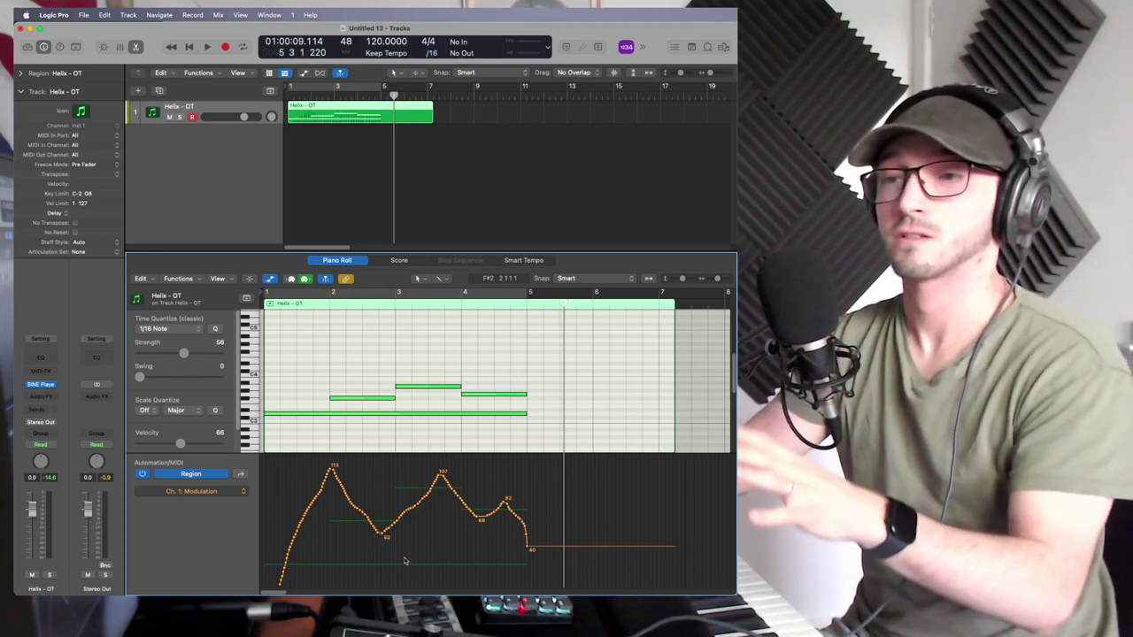
Play the region from the start to hear the recorded modulation, then stop playback.
{"action": "left_click", "coordinate": [189, 49]}
{"action": "key", "text": "space"}
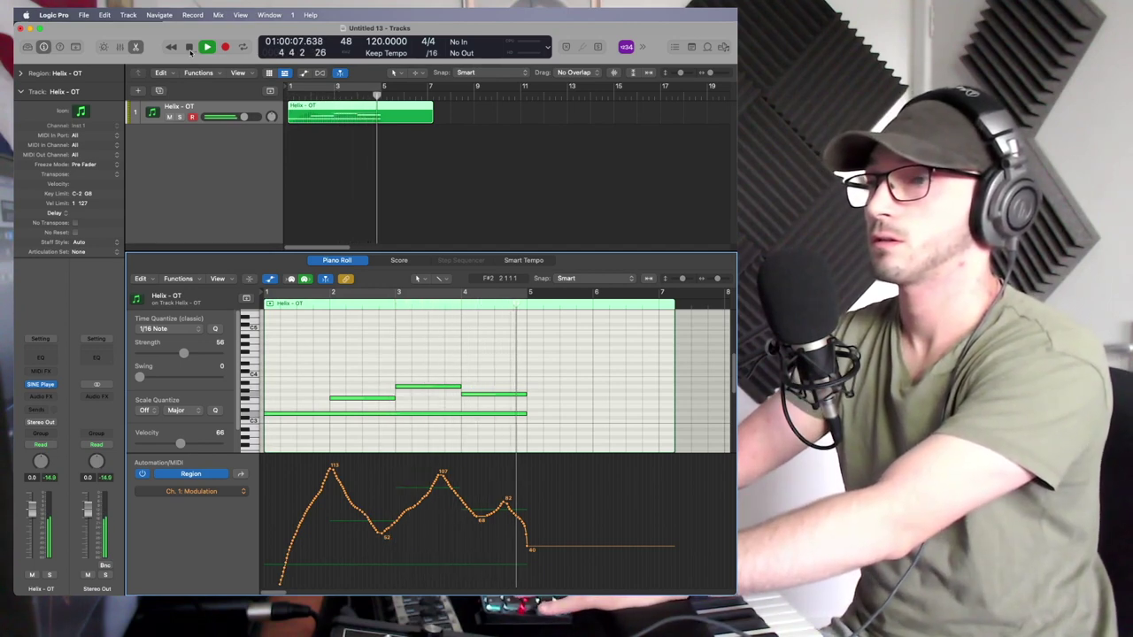
{"action": "key", "text": "space"}
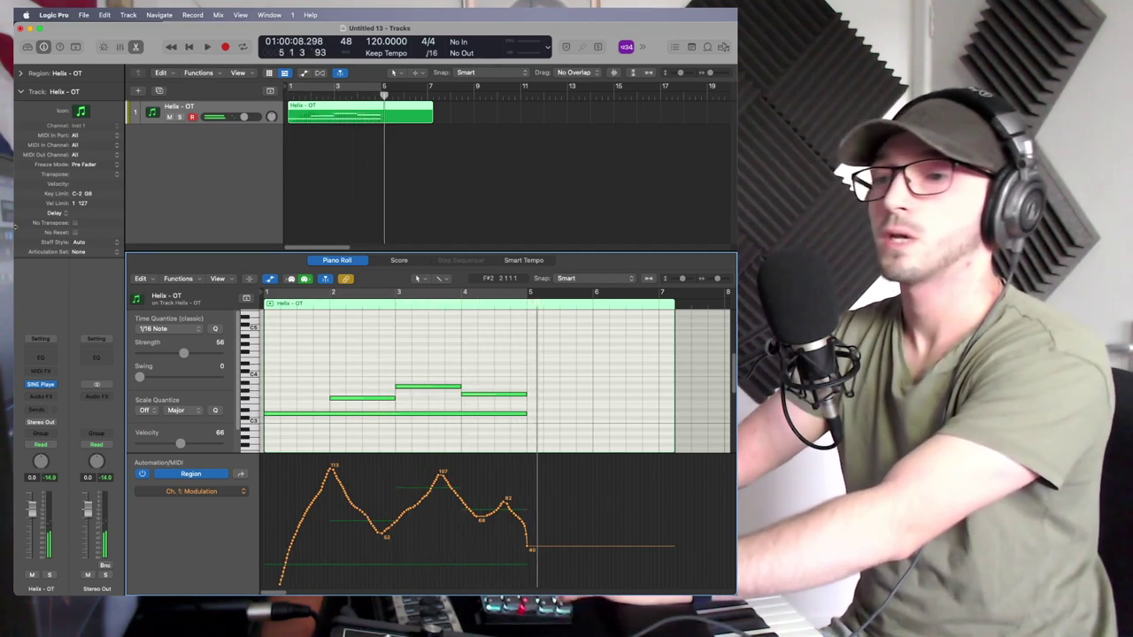
Insert Space Designer on the Helix track and load the Large Spaces hall preset 06.1s Ancient Church +.
{"action": "left_click", "coordinate": [39, 396]}
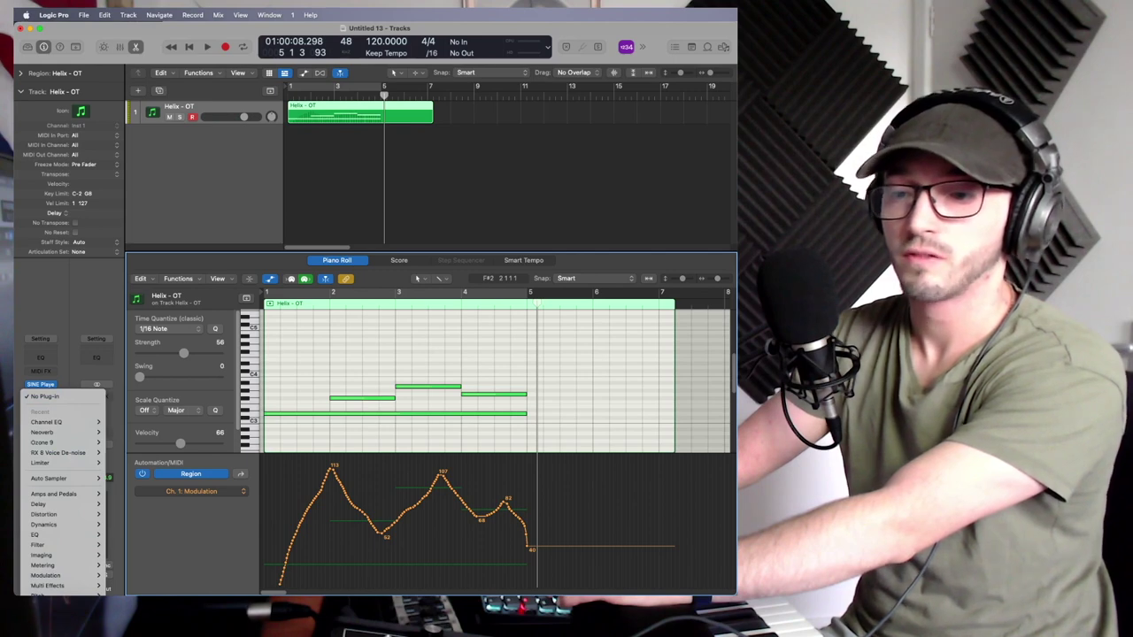
{"action": "key", "text": "Return"}
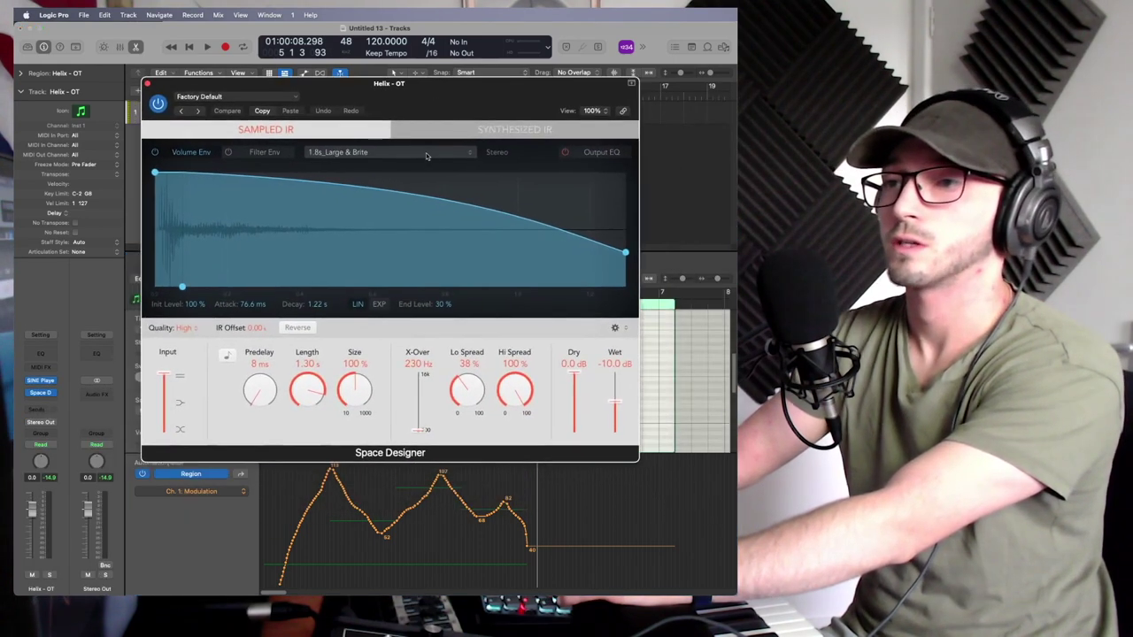
{"action": "left_click", "coordinate": [426, 155]}
{"action": "left_click", "coordinate": [284, 120]}
{"action": "left_click", "coordinate": [238, 96]}
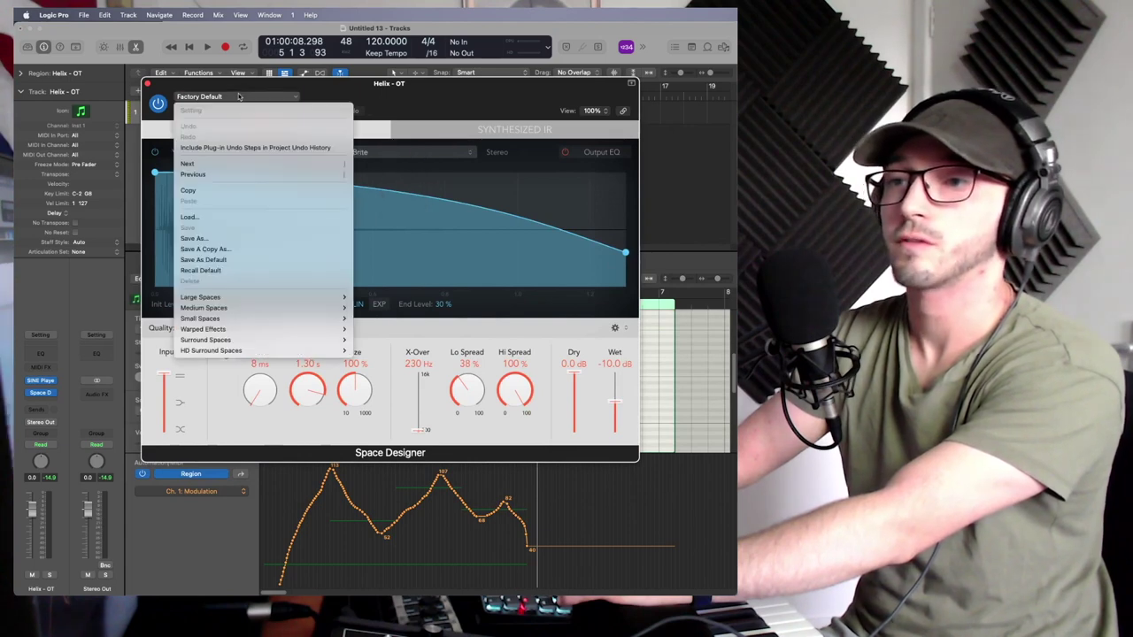
{"action": "mouse_move", "coordinate": [297, 298]}
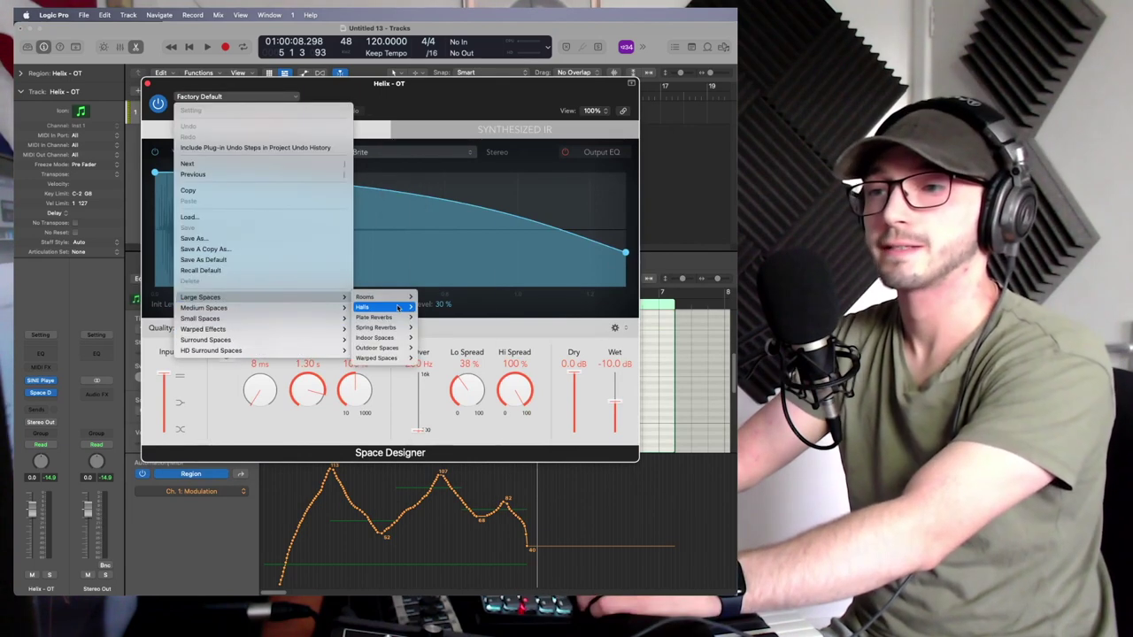
{"action": "mouse_move", "coordinate": [398, 307]}
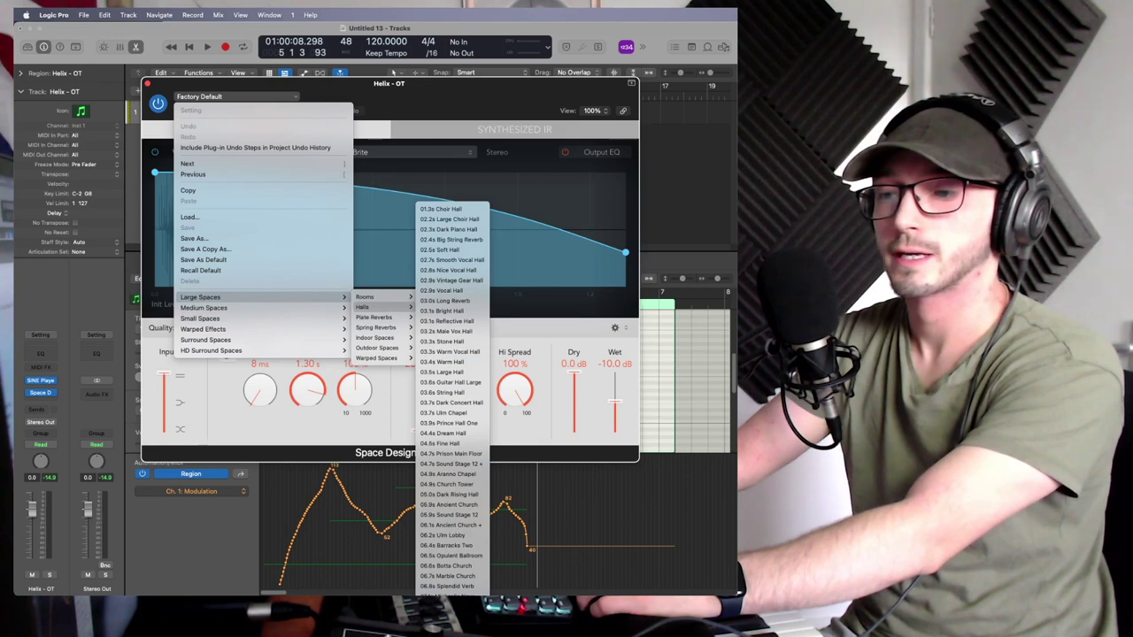
{"action": "left_click", "coordinate": [454, 526]}
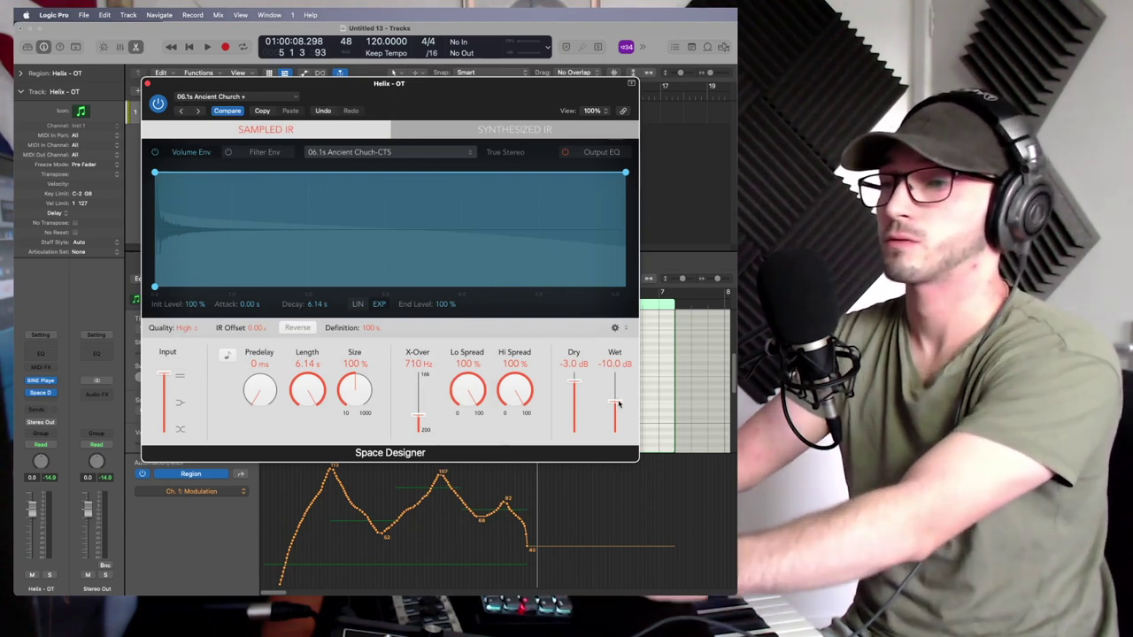
Try the reverb's Wet level at -20 dB during playback, set it back to -10 dB, and stop.
{"action": "left_click_drag", "start_coordinate": [618, 403], "coordinate": [617, 417]}
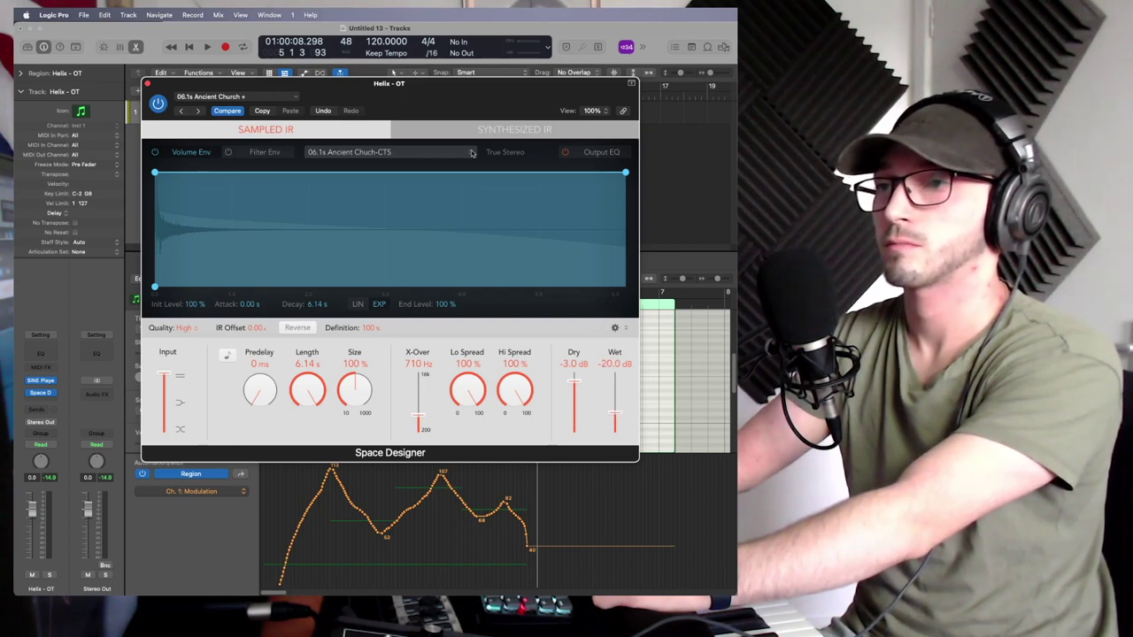
{"action": "key", "text": "space"}
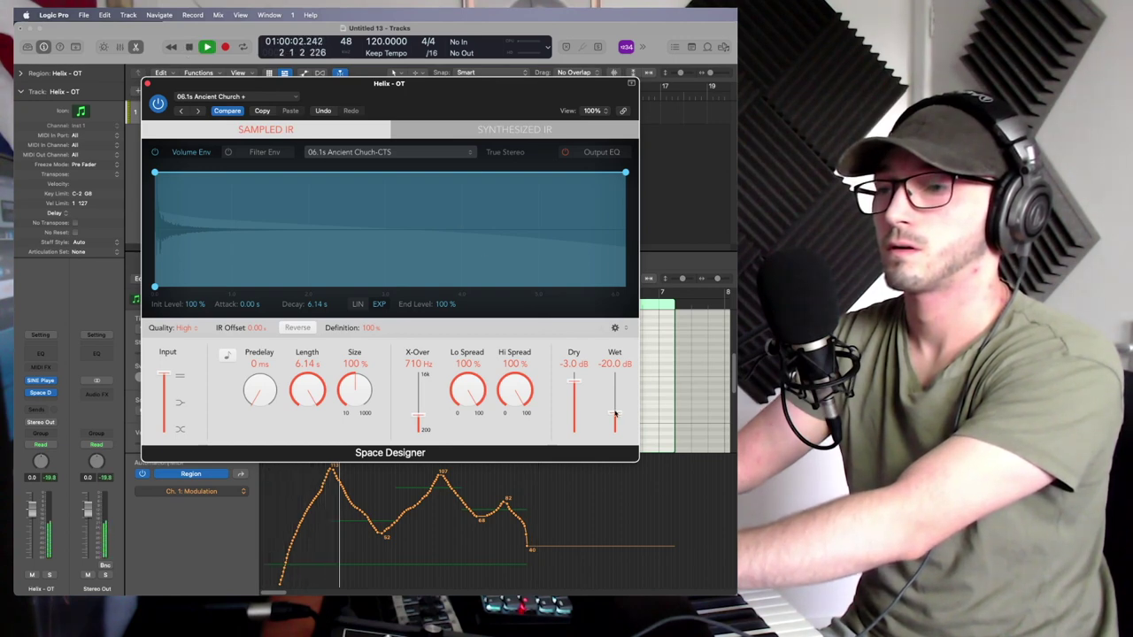
{"action": "left_click_drag", "start_coordinate": [615, 414], "coordinate": [616, 403]}
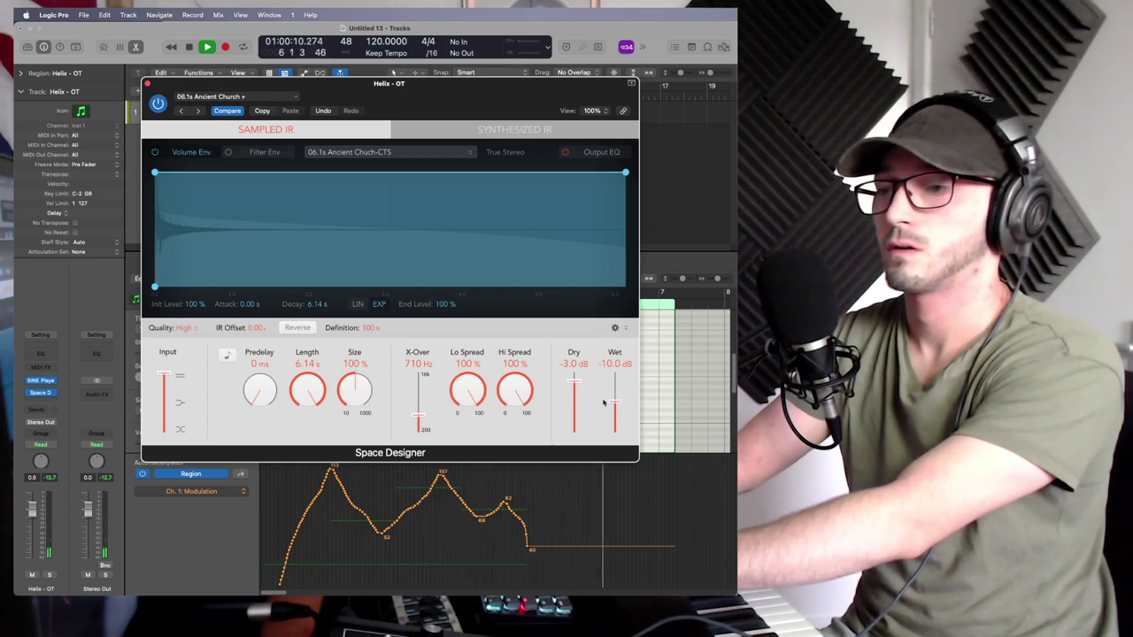
{"action": "key", "text": "space"}
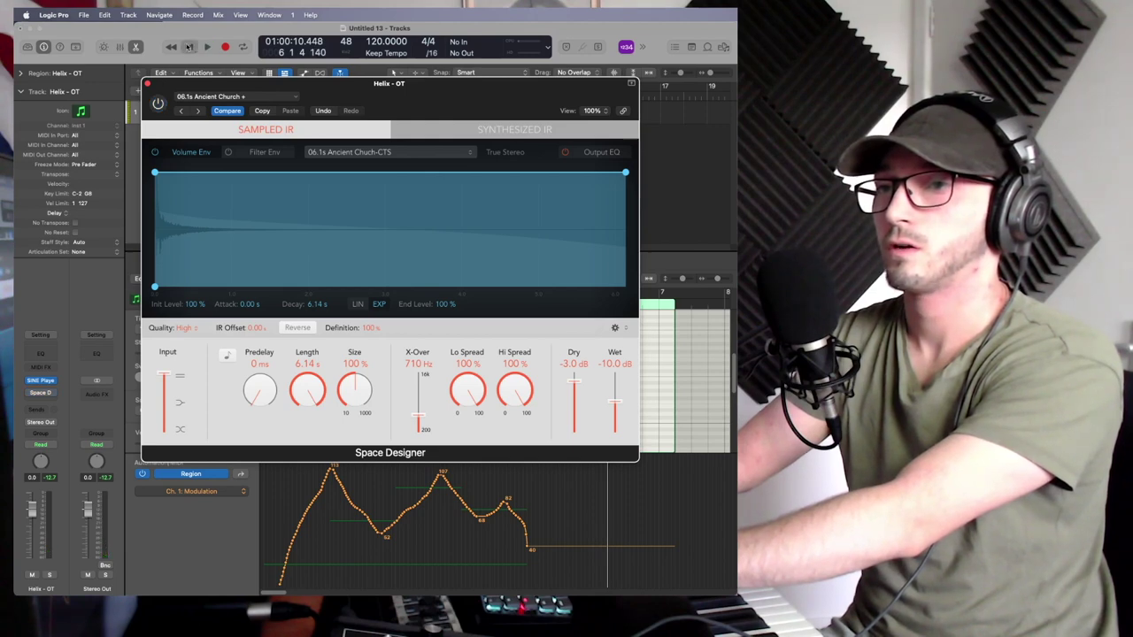
Play the region from the start with Space Designer bypassed, then re-enable the reverb and replay the region for comparison.
{"action": "left_click", "coordinate": [188, 46]}
{"action": "key", "text": "space"}
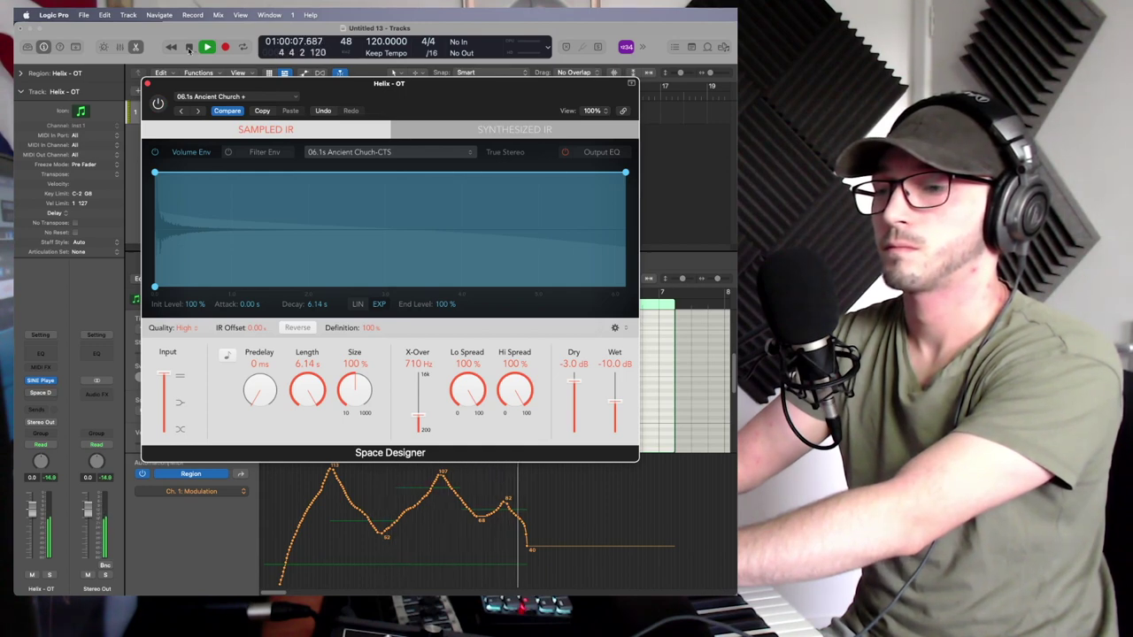
{"action": "left_click", "coordinate": [157, 103]}
{"action": "key", "text": "Return"}
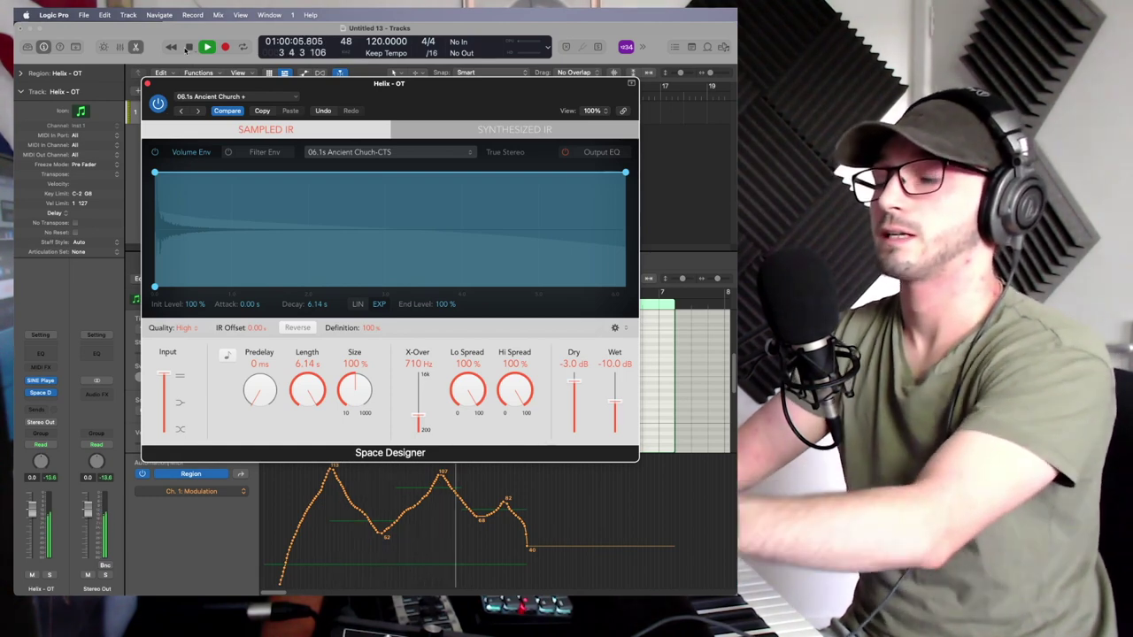
Close the reverb, stop playback, and examine the Sustains envelope settings in the track's SINE Player instrument before closing it.
{"action": "left_click", "coordinate": [147, 83]}
{"action": "key", "text": "space"}
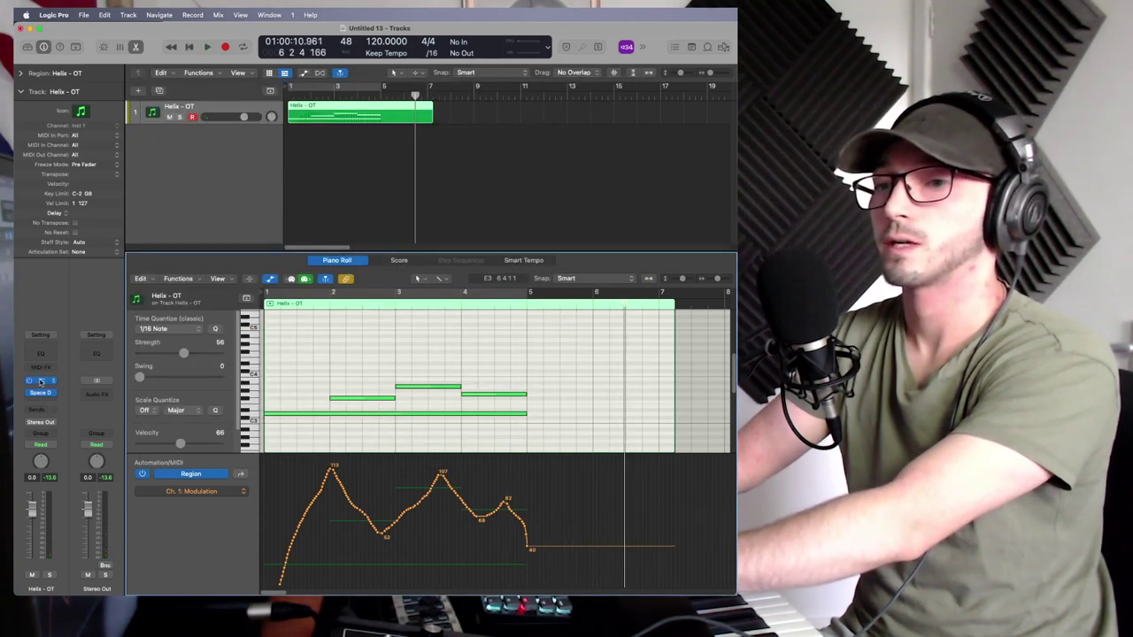
{"action": "left_click", "coordinate": [40, 380]}
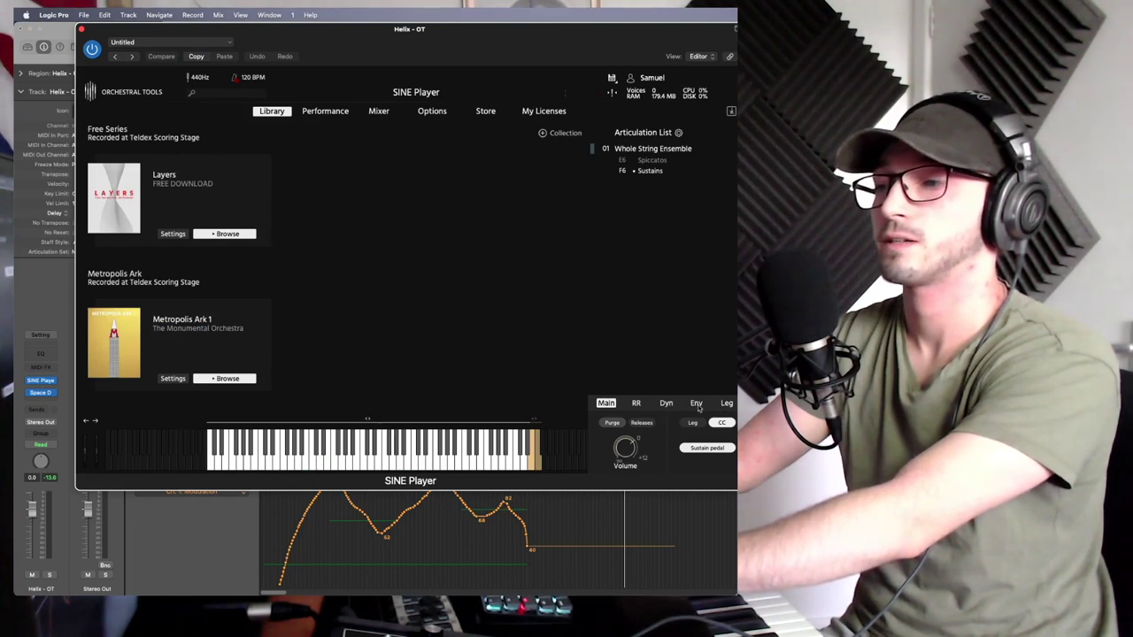
{"action": "left_click_drag", "start_coordinate": [562, 50], "coordinate": [524, 89]}
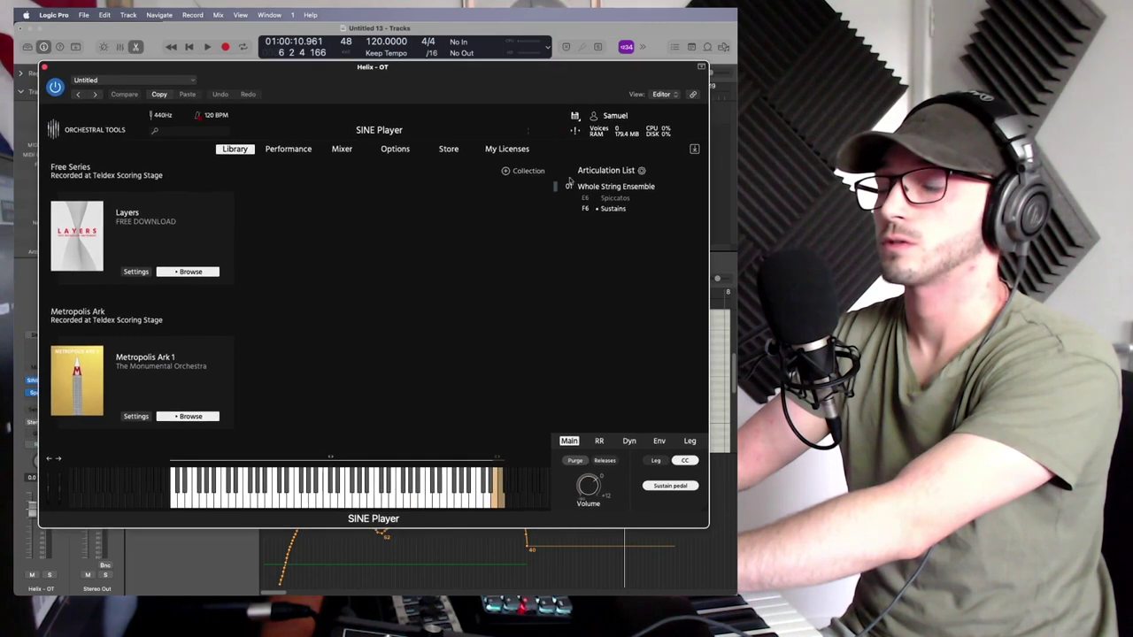
{"action": "left_click", "coordinate": [659, 441]}
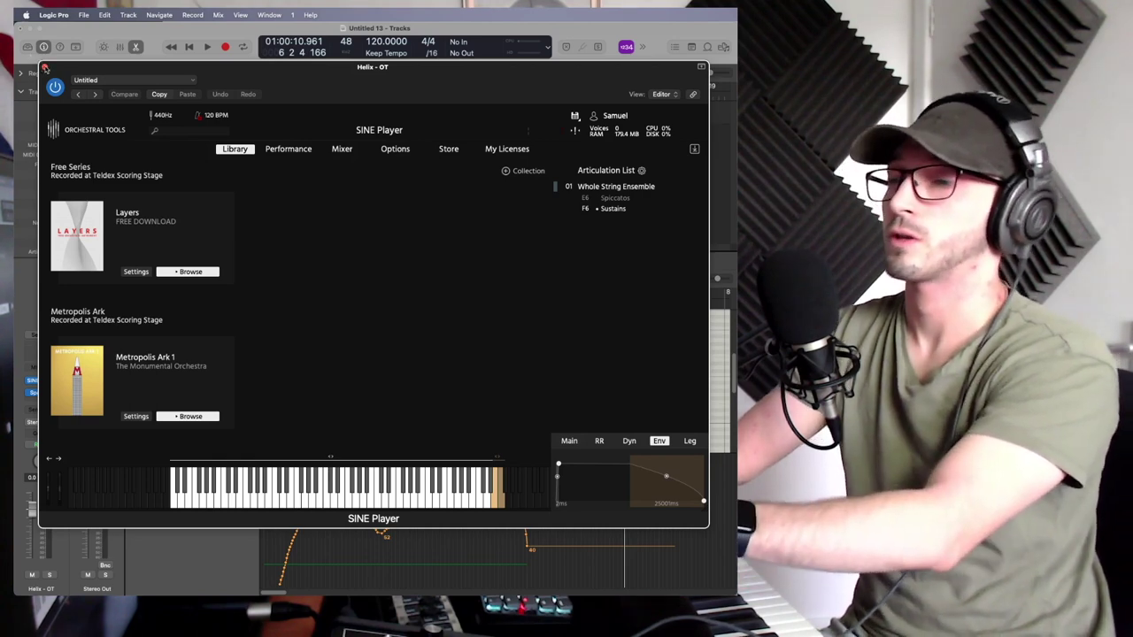
{"action": "left_click", "coordinate": [45, 68]}
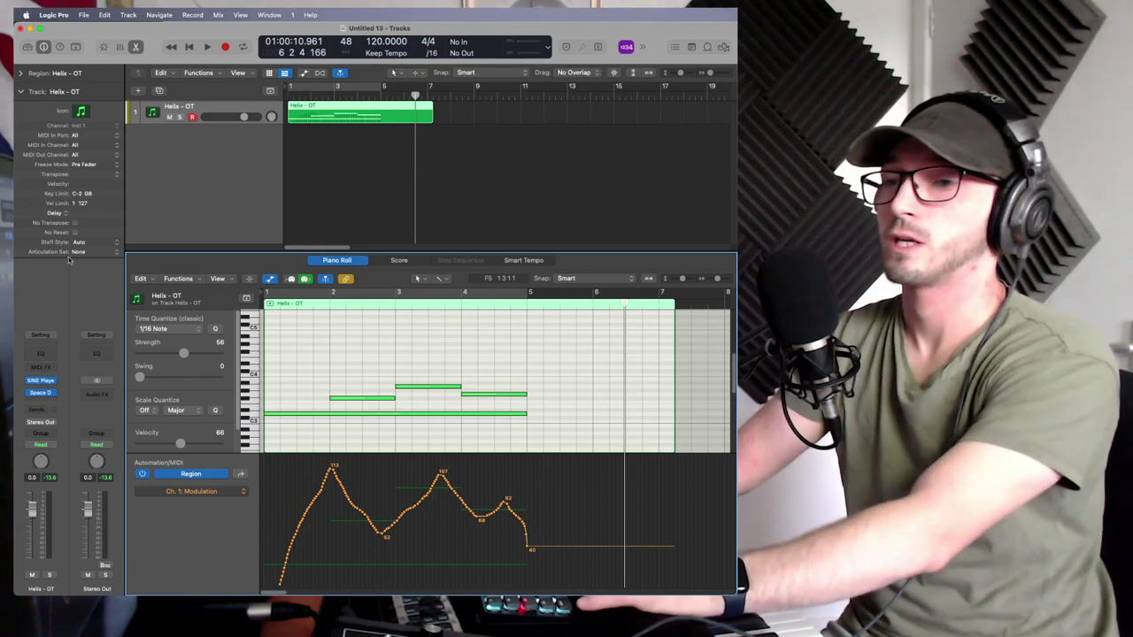
Insert Channel EQ on the Helix track and, while playing from the start, boost its high shelf by 4.2 dB at 990 Hz.
{"action": "left_click", "coordinate": [52, 357]}
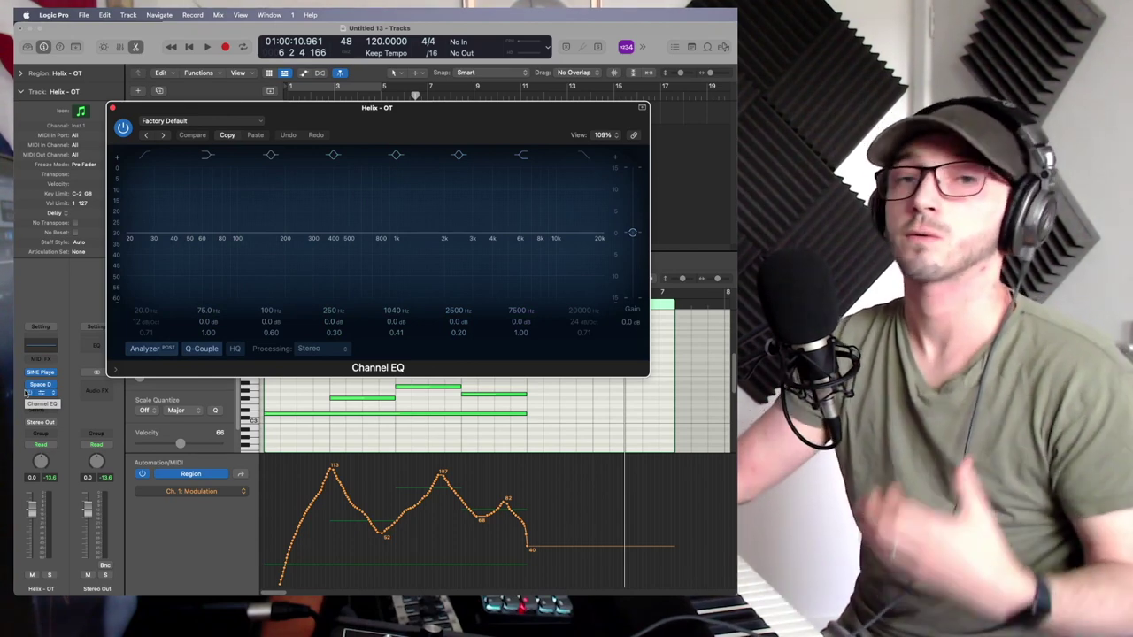
{"action": "left_click_drag", "start_coordinate": [28, 392], "coordinate": [29, 387]}
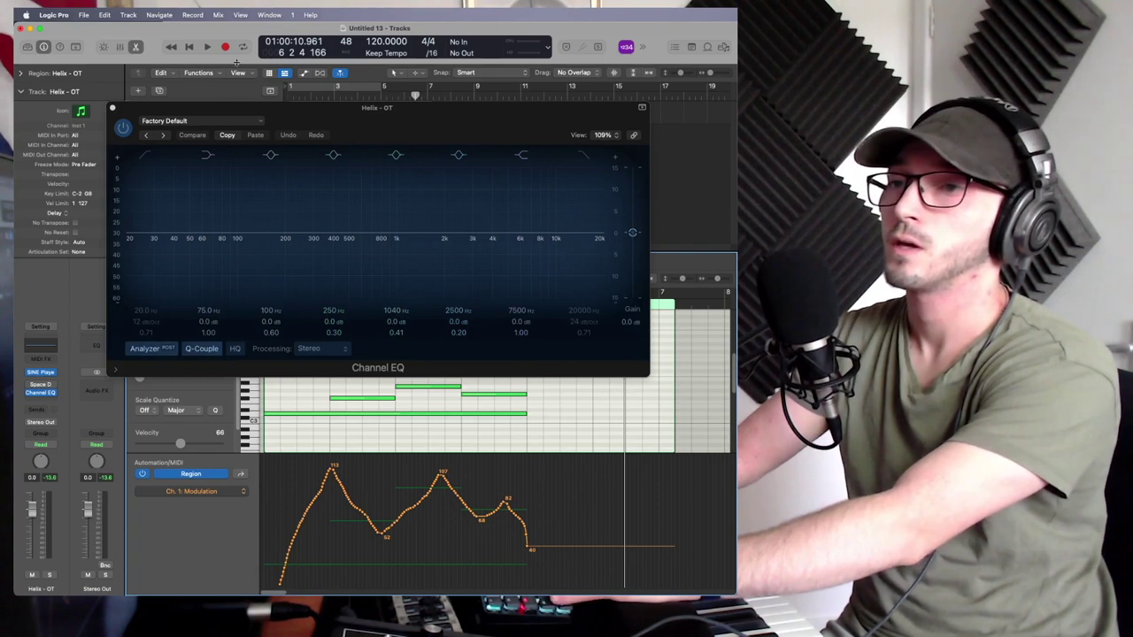
{"action": "left_click", "coordinate": [189, 46]}
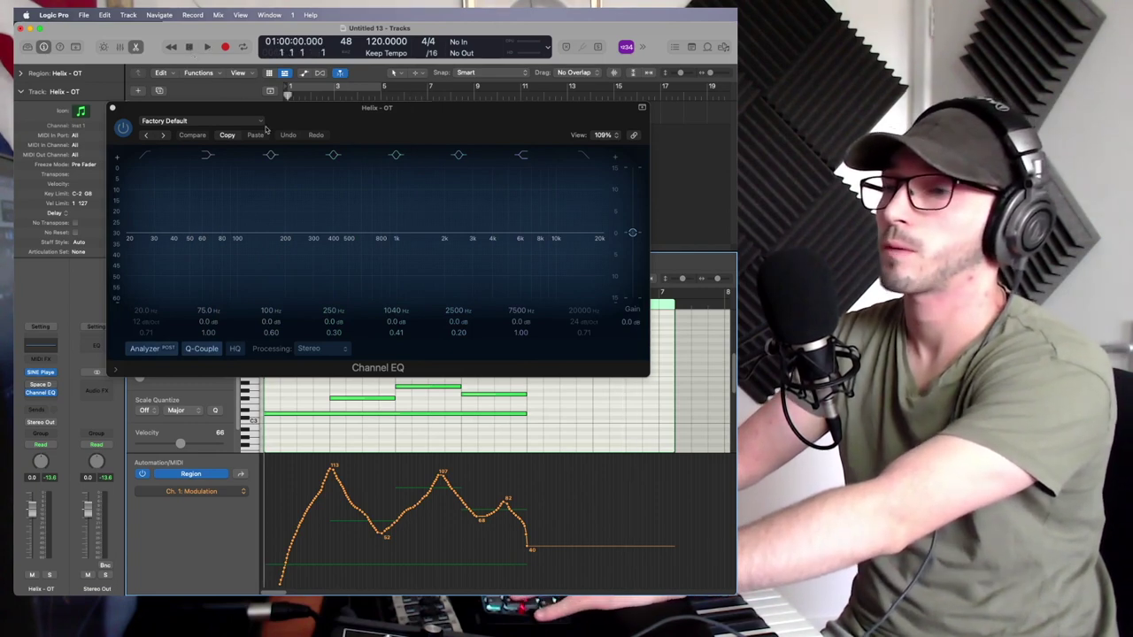
{"action": "key", "text": "space"}
{"action": "left_click_drag", "start_coordinate": [534, 233], "coordinate": [395, 215]}
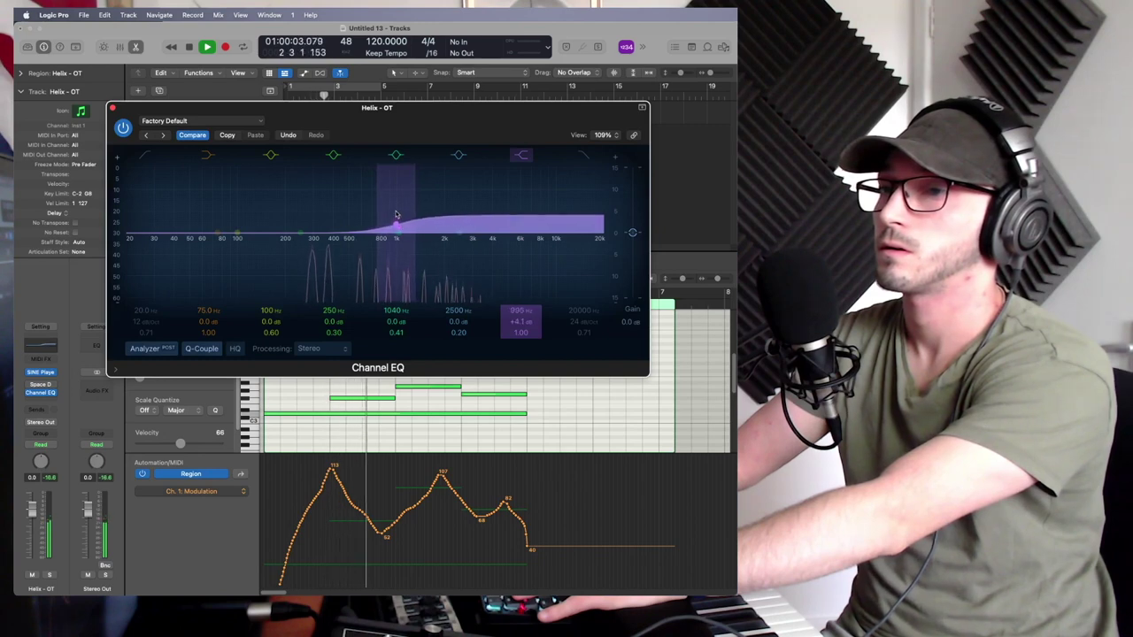
Compare the strings with and without Channel EQ by bypassing and re-enabling it during playback, replaying the region from the start.
{"action": "left_click", "coordinate": [124, 127]}
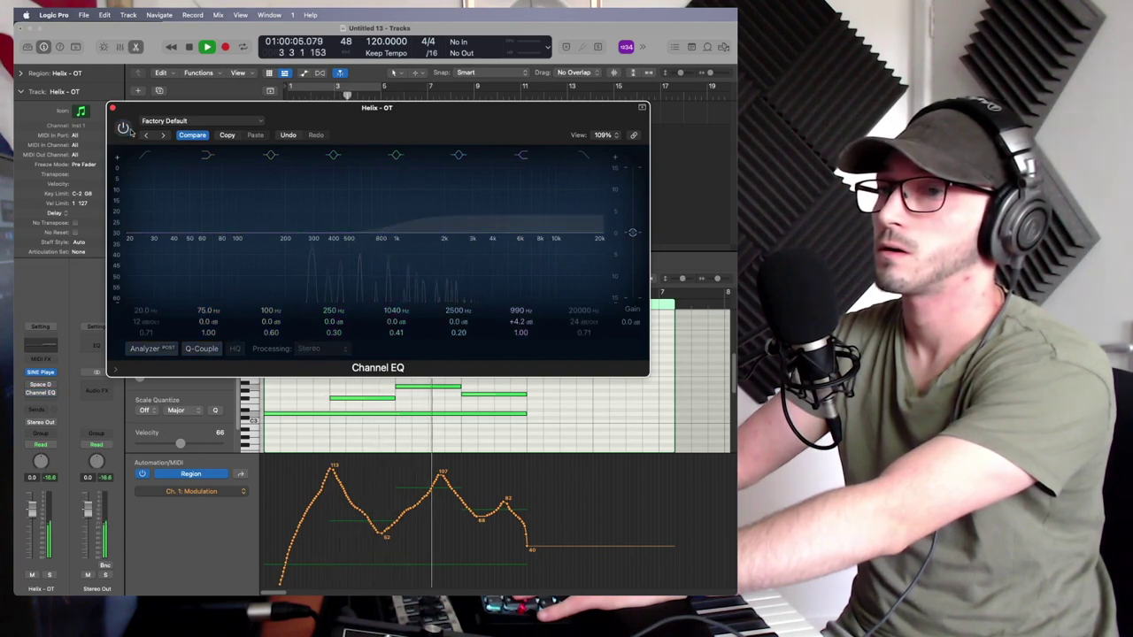
{"action": "left_click", "coordinate": [123, 128]}
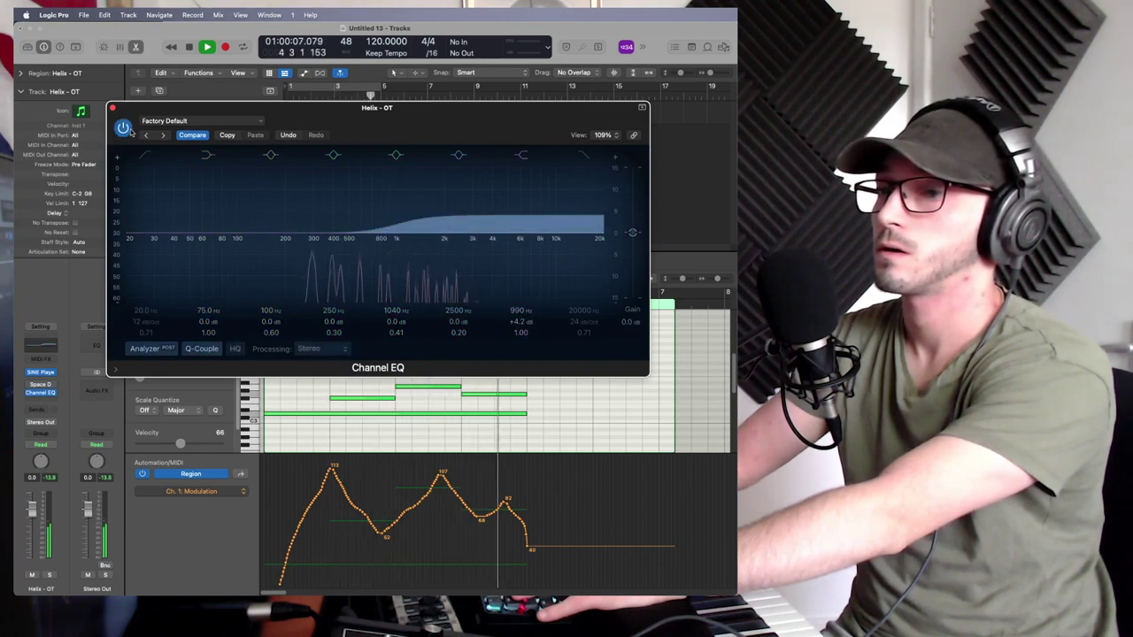
{"action": "key", "text": "space"}
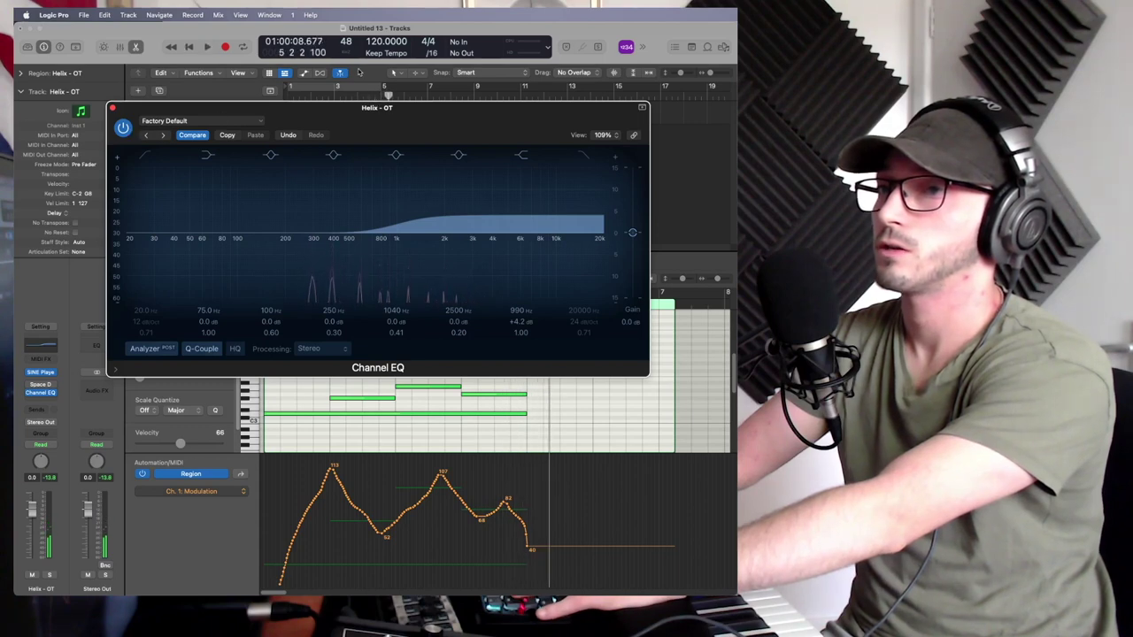
{"action": "key", "text": "Return"}
{"action": "key", "text": "space"}
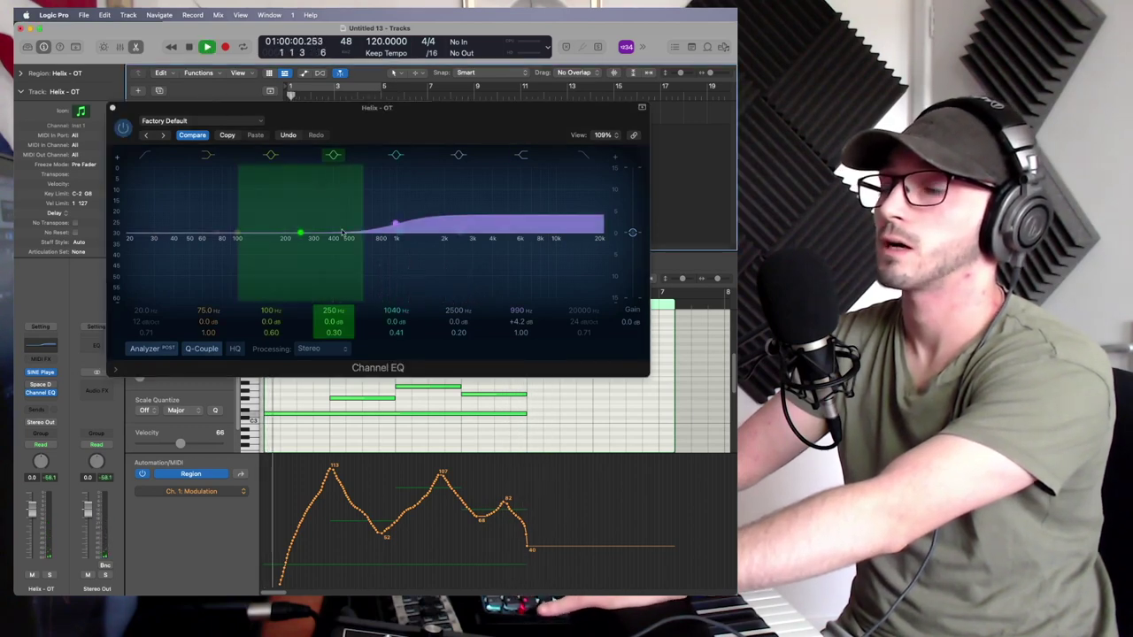
{"action": "left_click", "coordinate": [123, 128]}
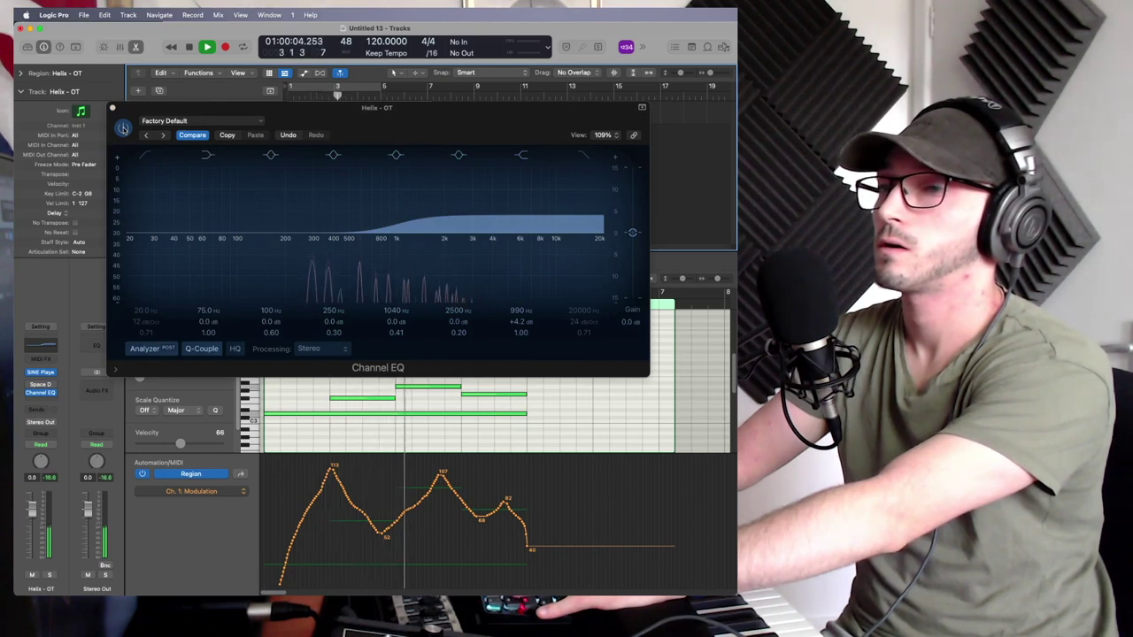
{"action": "left_click", "coordinate": [123, 128]}
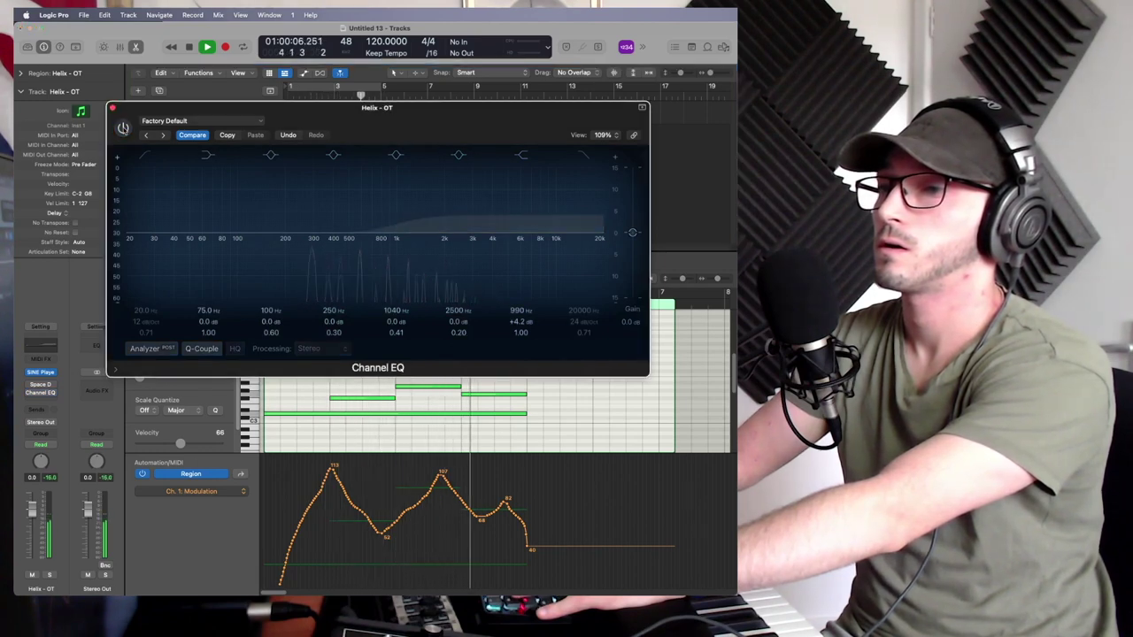
{"action": "left_click", "coordinate": [123, 128]}
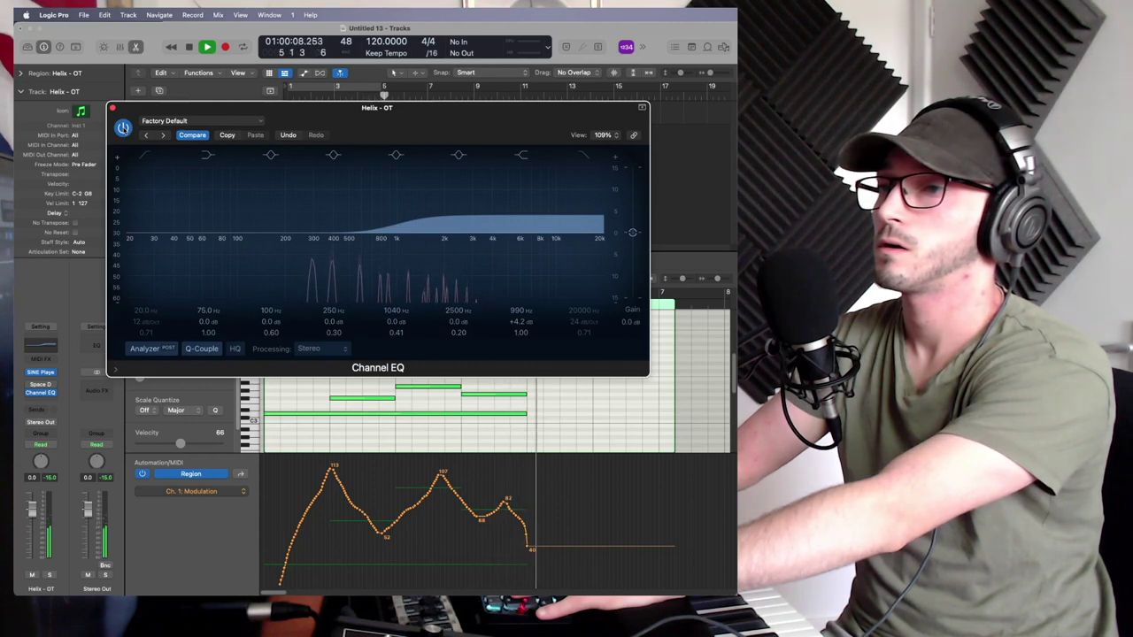
Replay the region from the start, toggle the EQ off and on once more, and stop playback.
{"action": "left_click", "coordinate": [187, 47]}
{"action": "left_click", "coordinate": [206, 47]}
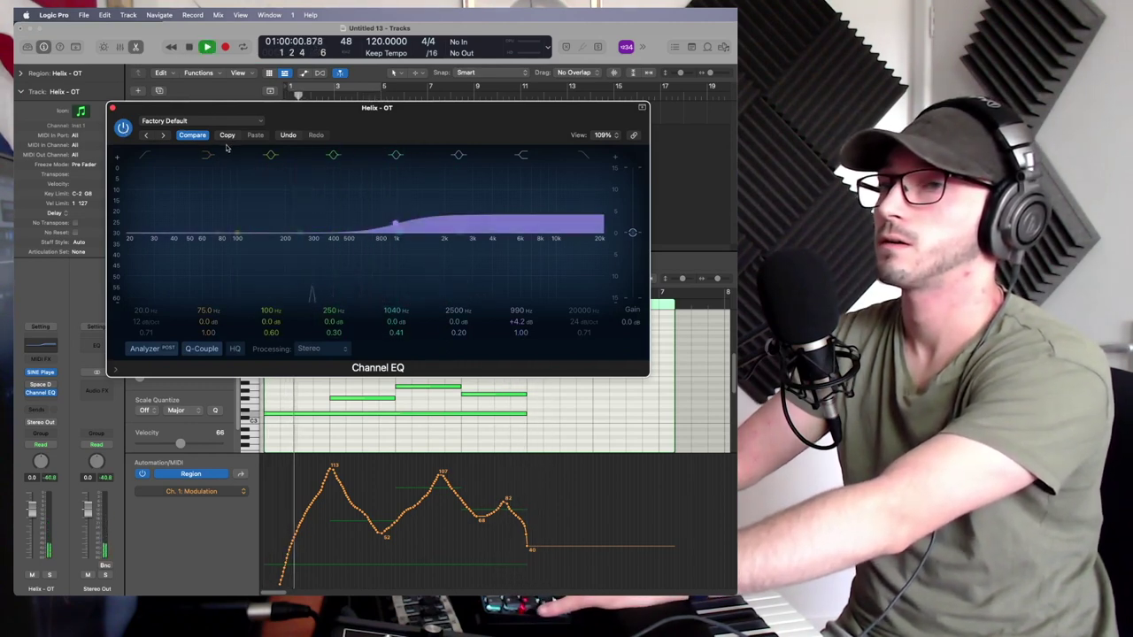
{"action": "left_click", "coordinate": [123, 129]}
{"action": "left_click", "coordinate": [123, 128]}
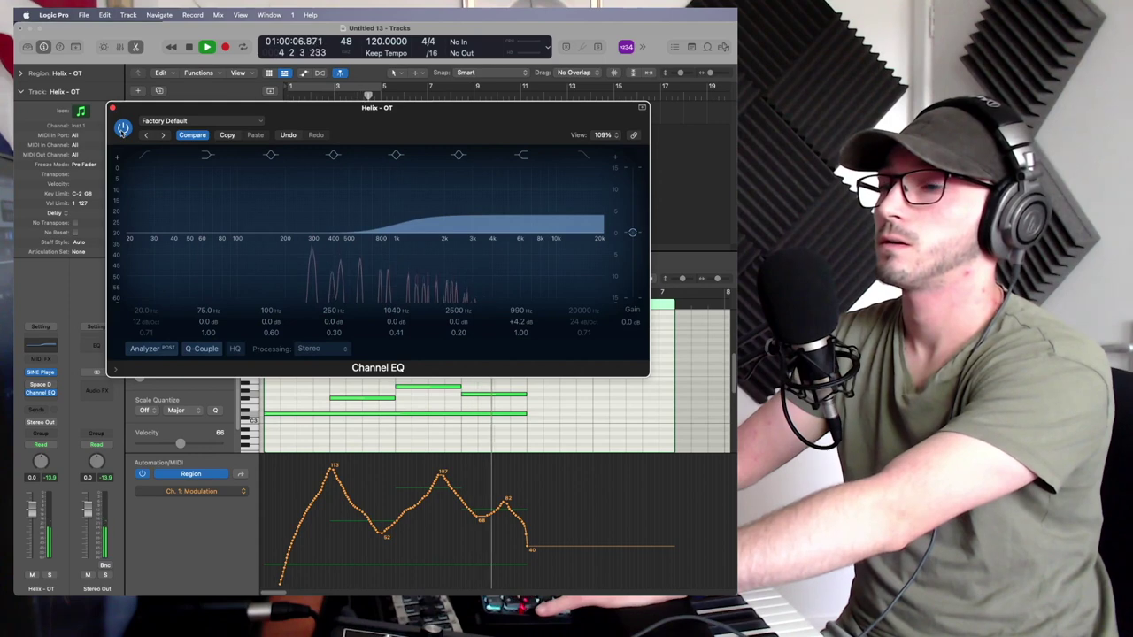
{"action": "key", "text": "space"}
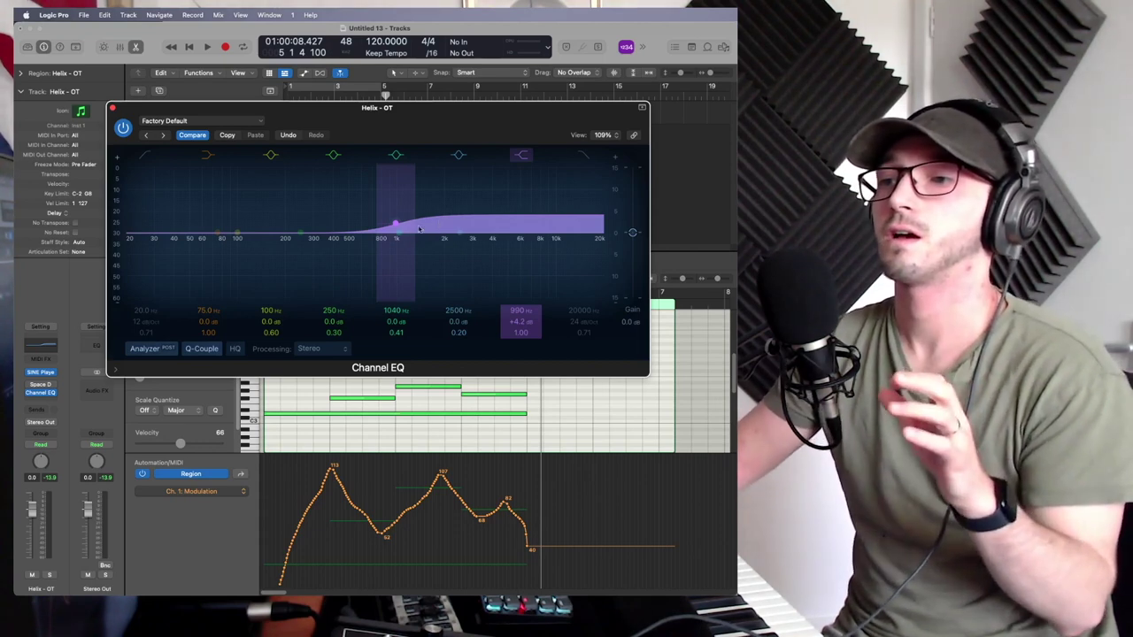
Exaggerate the Channel EQ high shelf to +24 dB at 680 Hz and close the EQ.
{"action": "left_click_drag", "start_coordinate": [394, 227], "coordinate": [395, 229]}
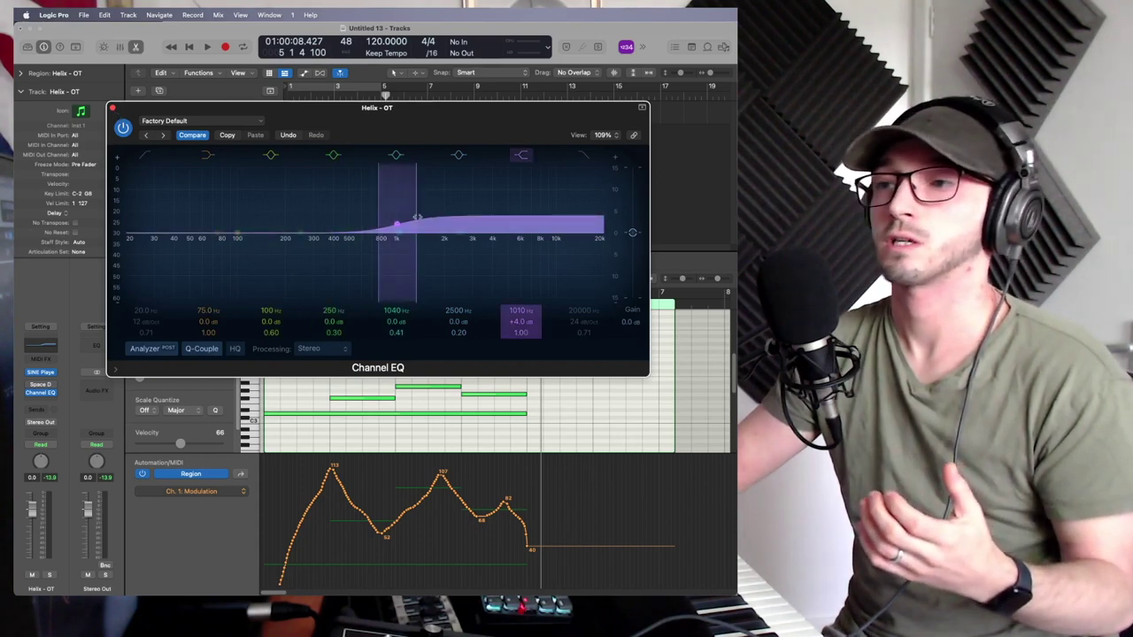
{"action": "left_click_drag", "start_coordinate": [395, 226], "coordinate": [371, 109]}
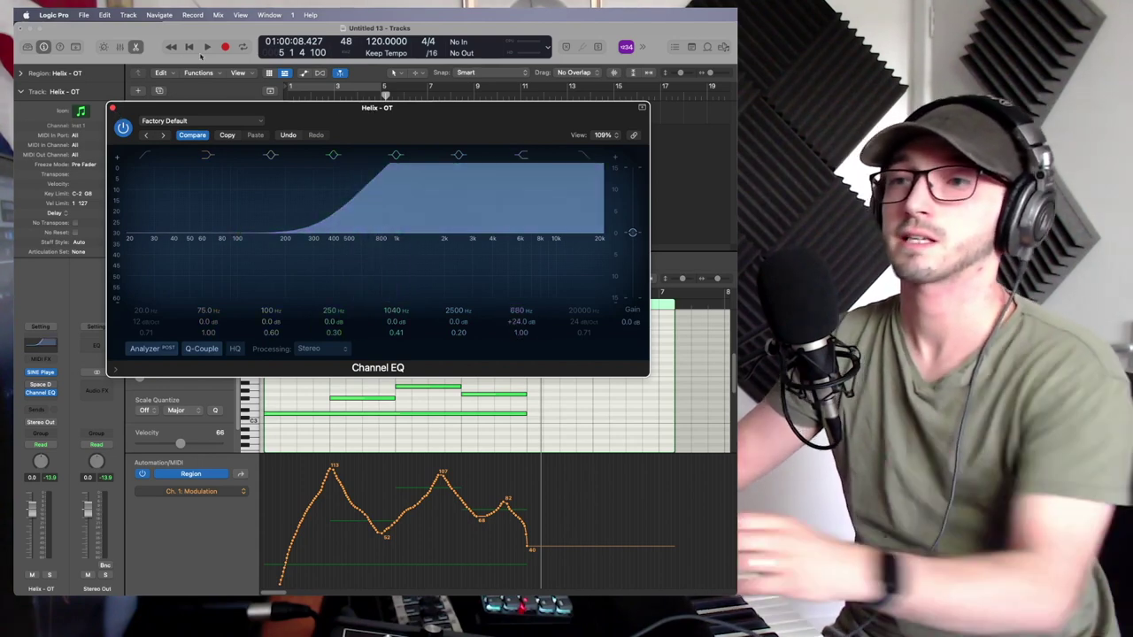
{"action": "key", "text": "super+w"}
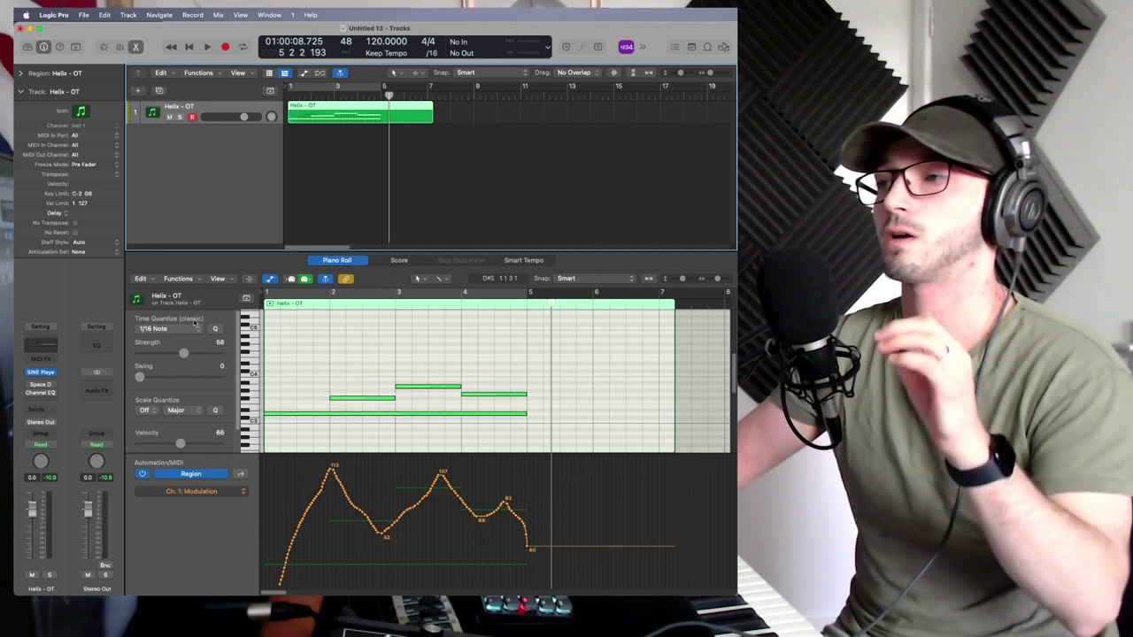
Select the A3 note at bar 3 in the Piano Roll and trim its start so it begins slightly late.
{"action": "left_click", "coordinate": [456, 388]}
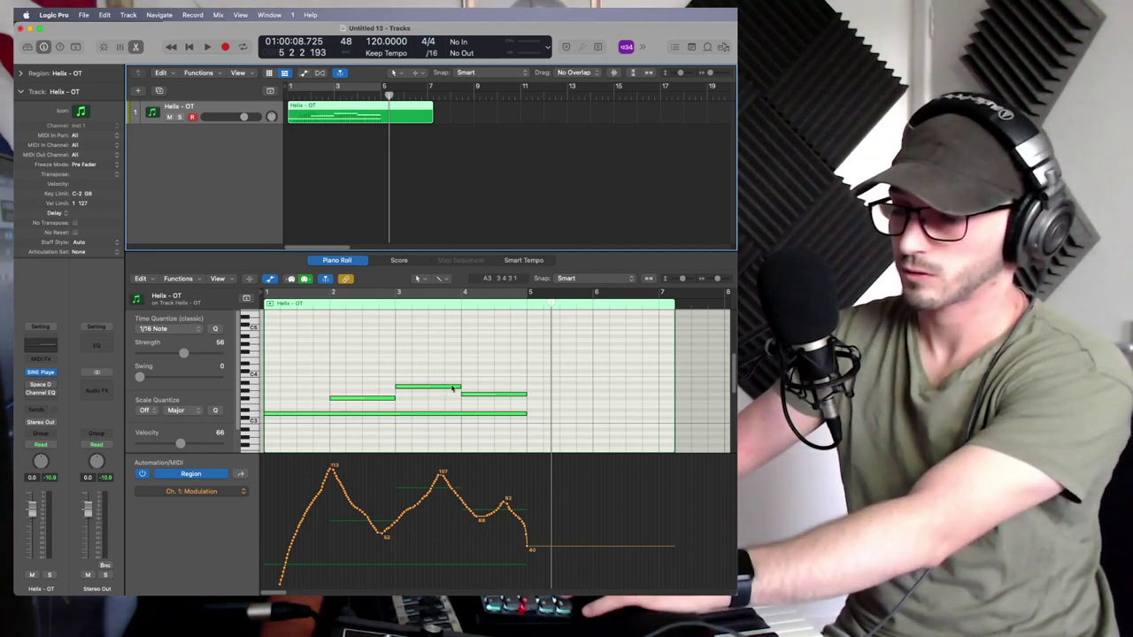
{"action": "mouse_move", "coordinate": [443, 390]}
{"action": "left_mouse_down"}
{"action": "mouse_move", "coordinate": [419, 431]}
{"action": "mouse_move", "coordinate": [423, 382]}
{"action": "left_mouse_up"}
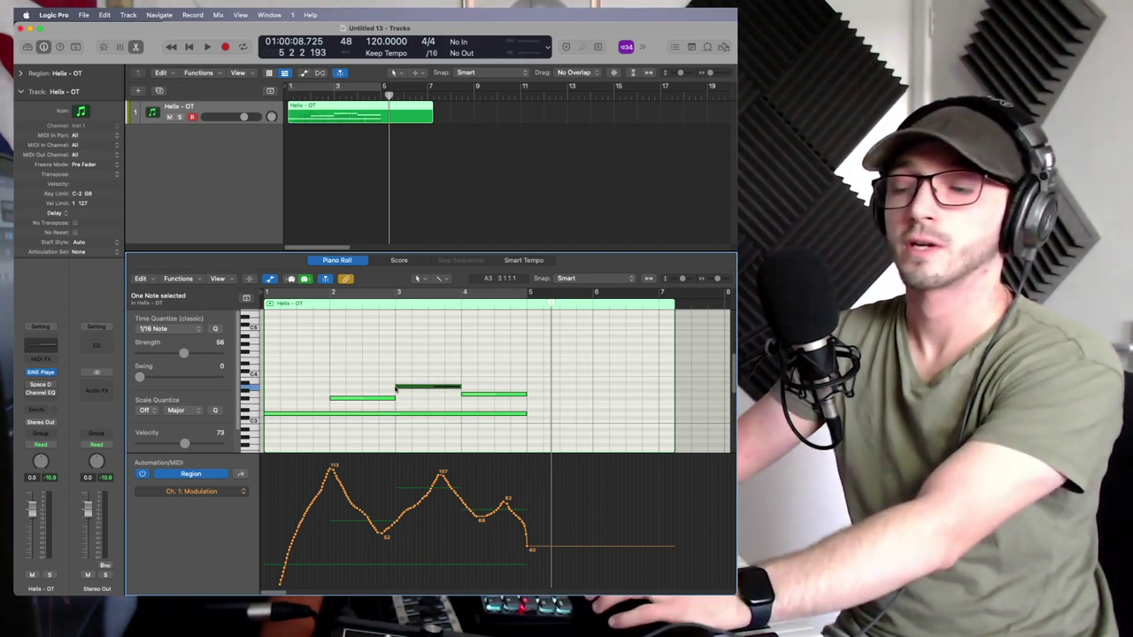
{"action": "left_click", "coordinate": [396, 389]}
{"action": "left_click_drag", "start_coordinate": [396, 388], "coordinate": [397, 387]}
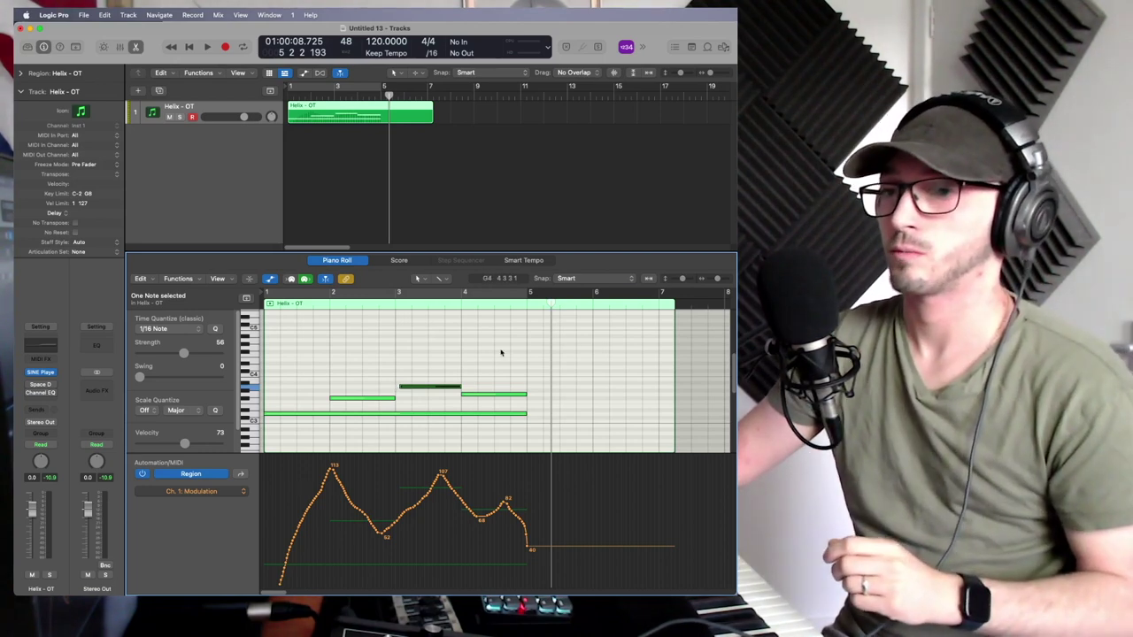
Examine the MIDI Control 0-63 parameters available for the automation lane, keeping Modulation as the displayed parameter.
{"action": "left_click", "coordinate": [205, 493]}
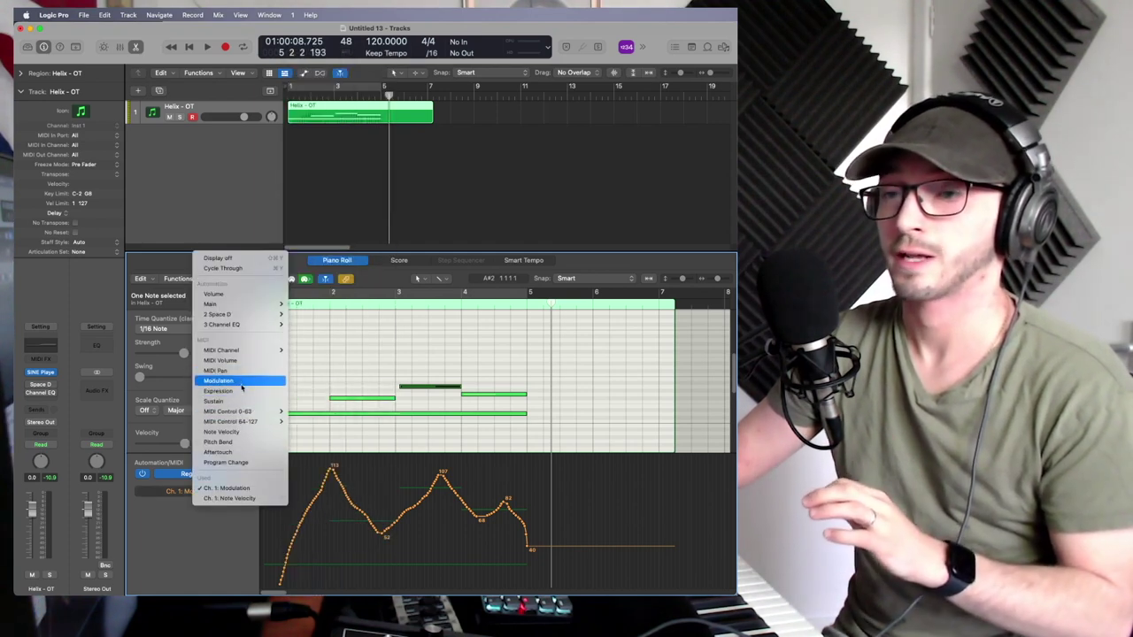
{"action": "mouse_move", "coordinate": [259, 413]}
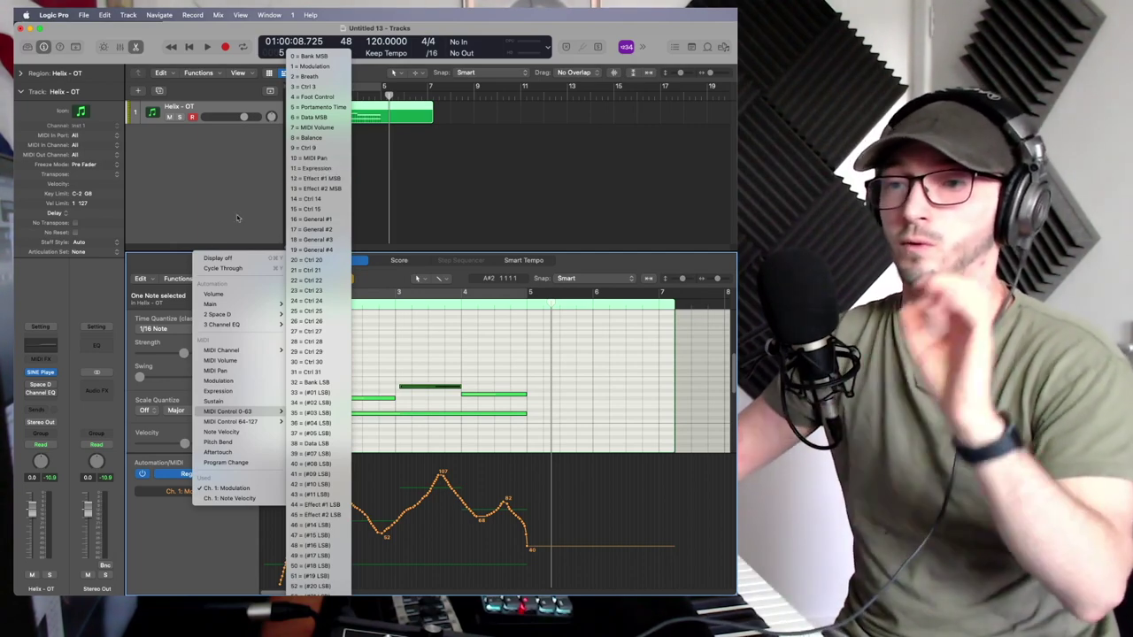
{"action": "key", "text": "Escape"}
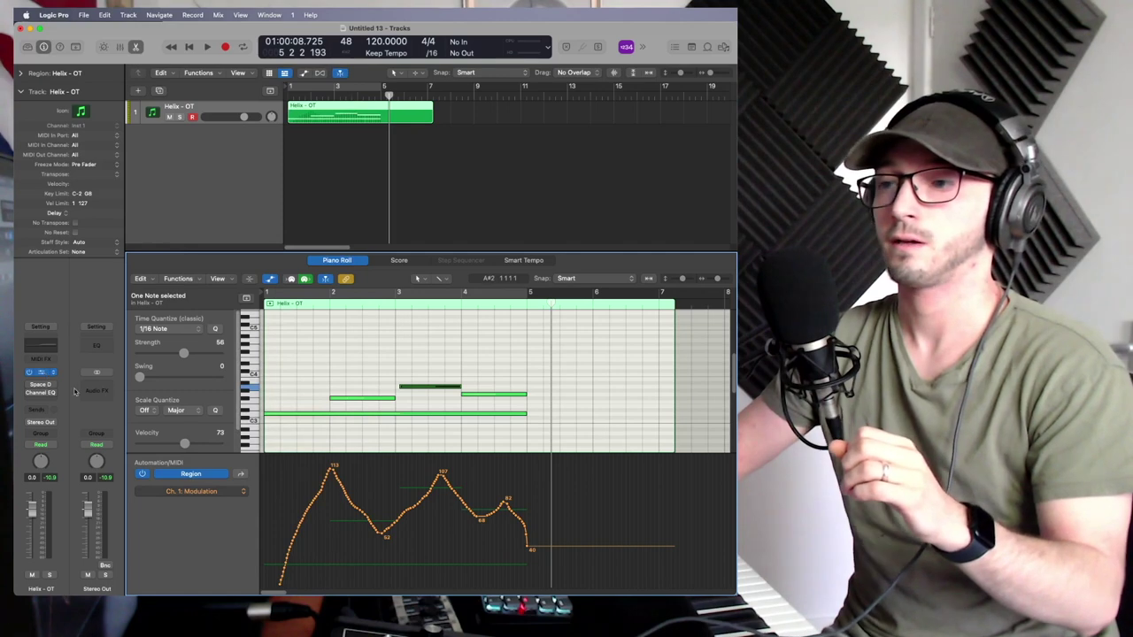
Reopen the SINE Player instrument to review its envelope settings, and close it.
{"action": "left_click", "coordinate": [41, 372]}
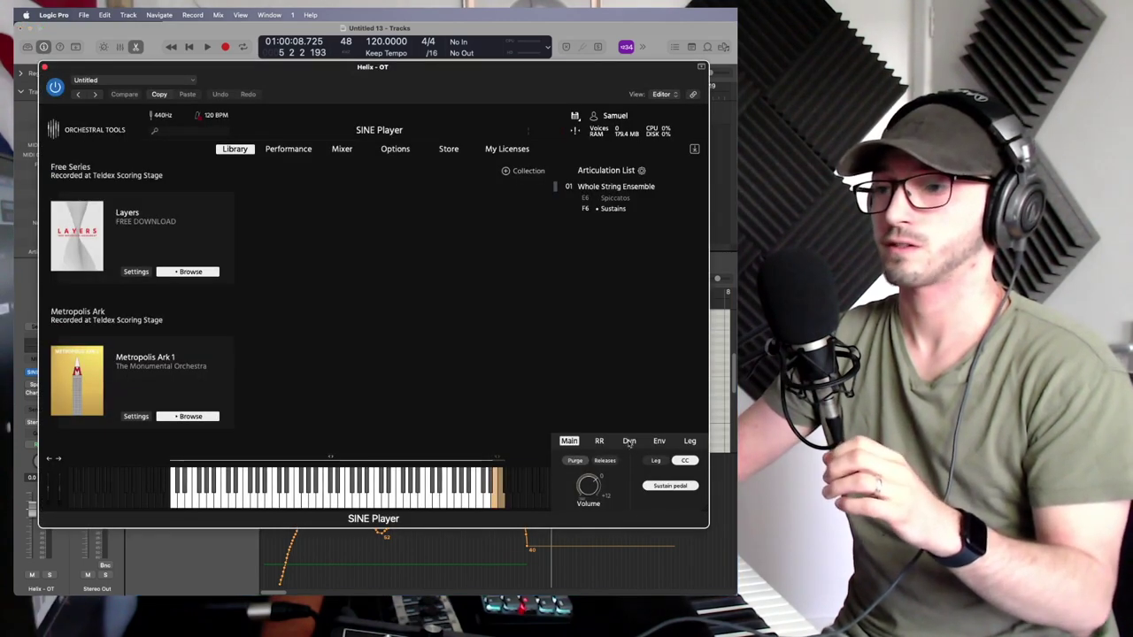
{"action": "left_click", "coordinate": [660, 441]}
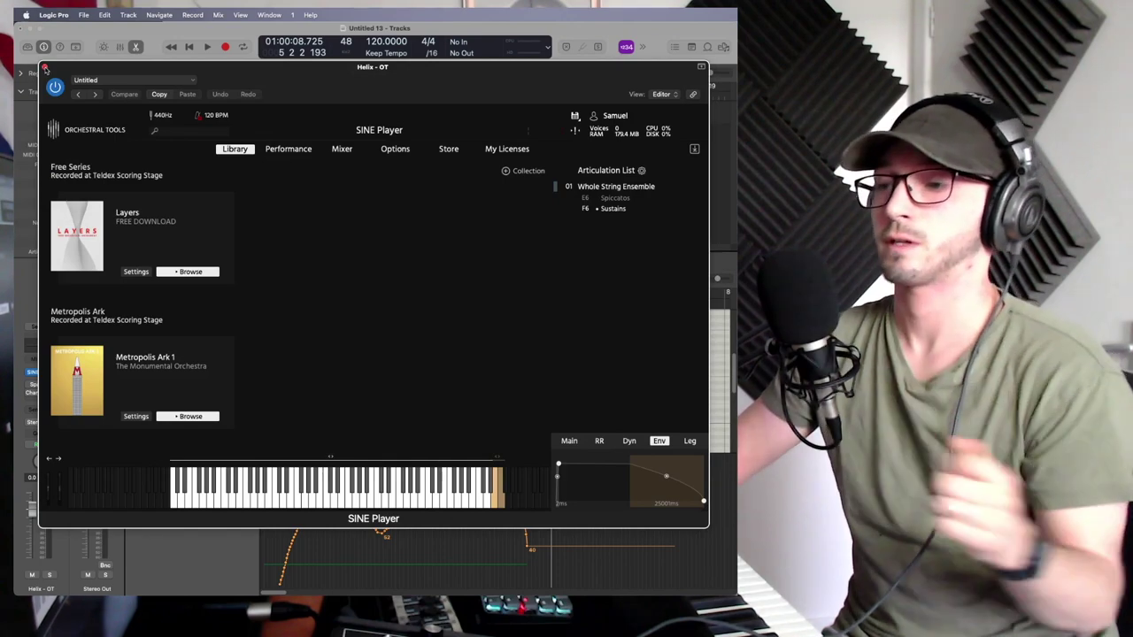
{"action": "left_click", "coordinate": [45, 68]}
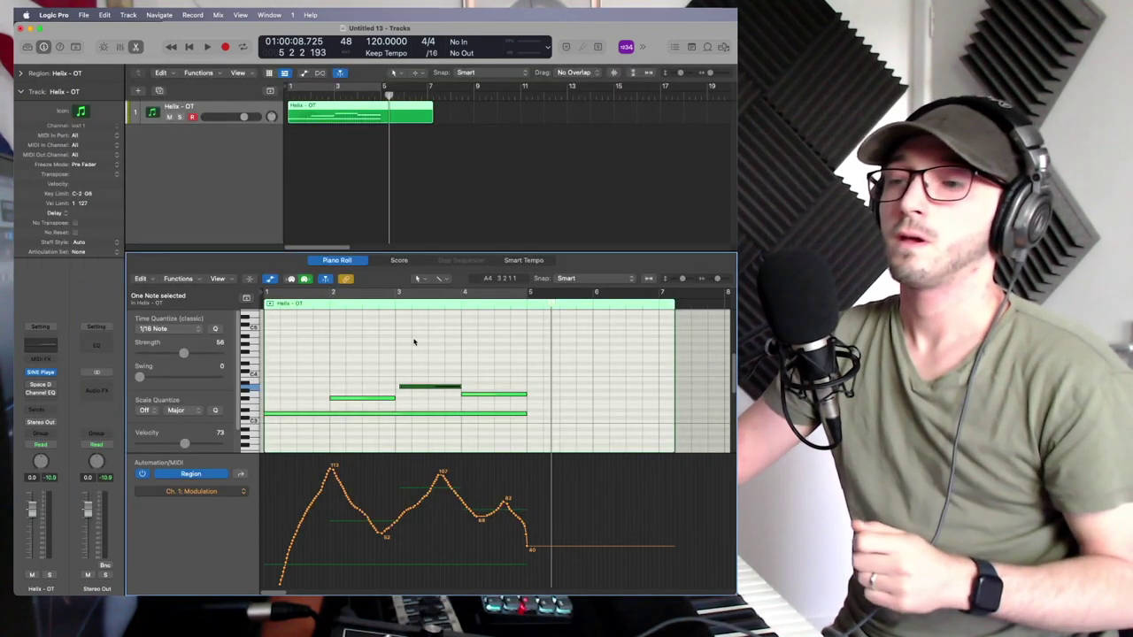